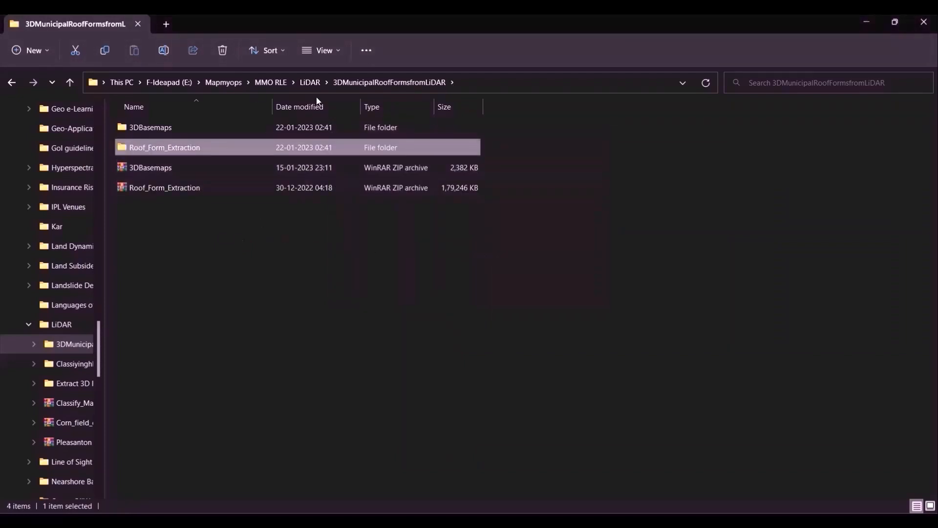
- Open the 3Dbasemaps ArcGIS project from the 3DBasemaps folder
double_click(222, 126)
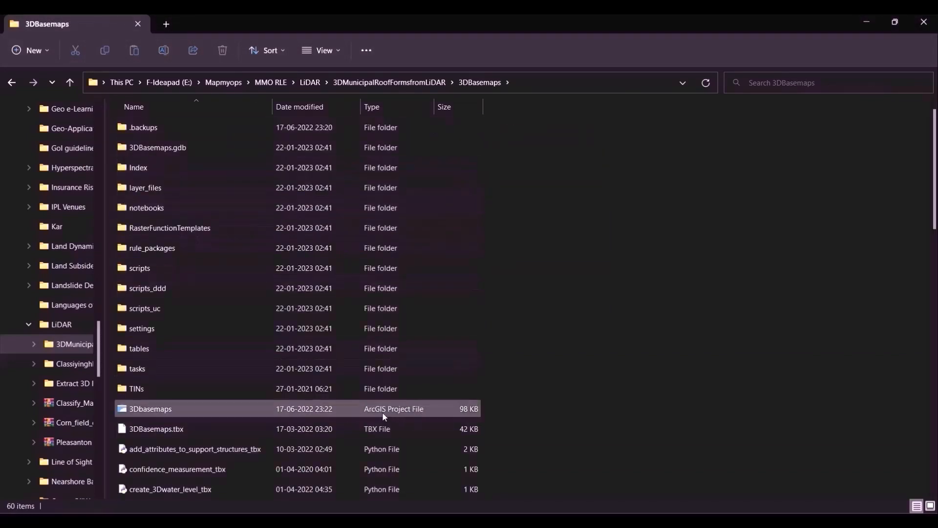
double_click(191, 411)
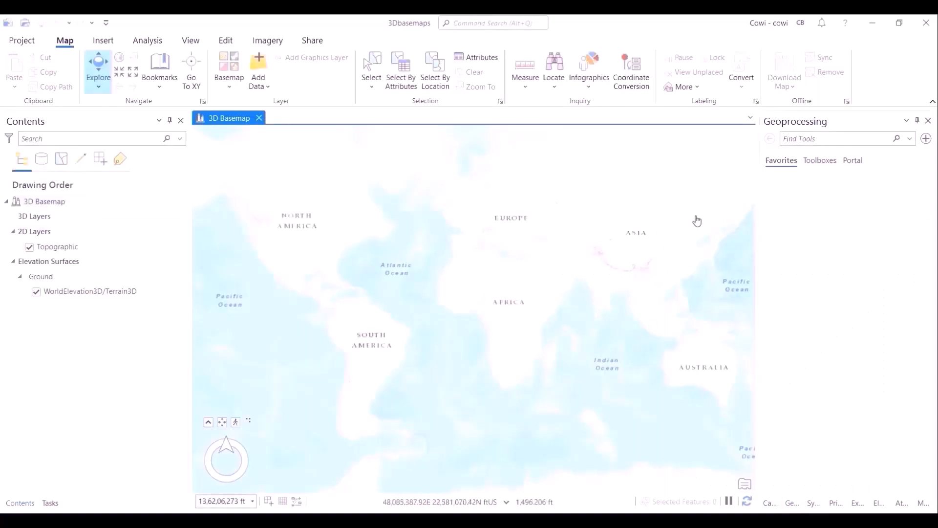
- Open the Catalog pane and expand its Folders entry
click(191, 40)
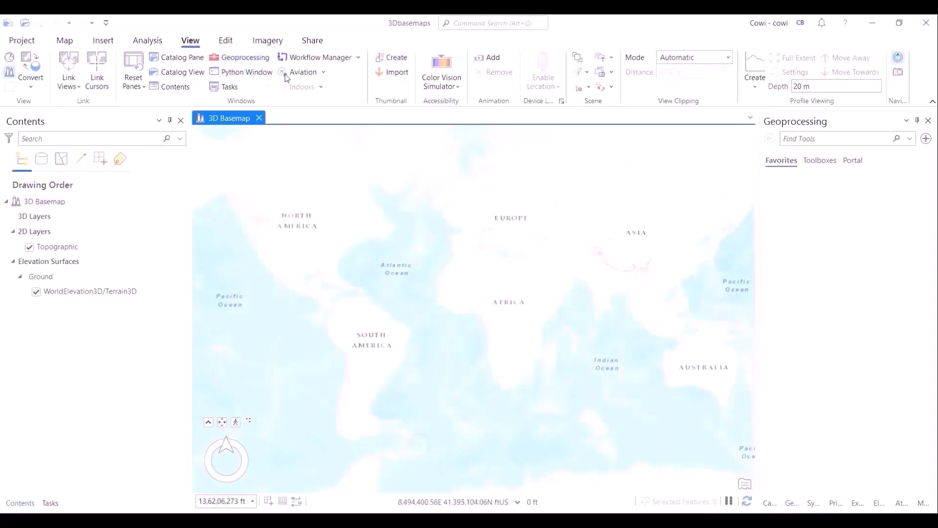
click(175, 58)
click(769, 249)
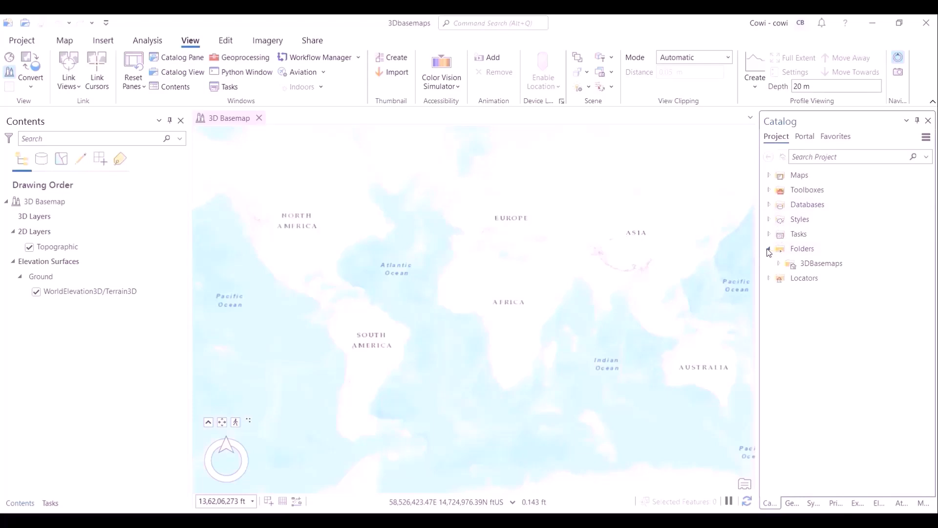
- Add a folder connection to Roof_Form_Extraction in E:\Mapmyops\MMO RLE\LiDAR\3DMunicipalRoofFormsfromLiDAR
right_click(801, 249)
click(831, 267)
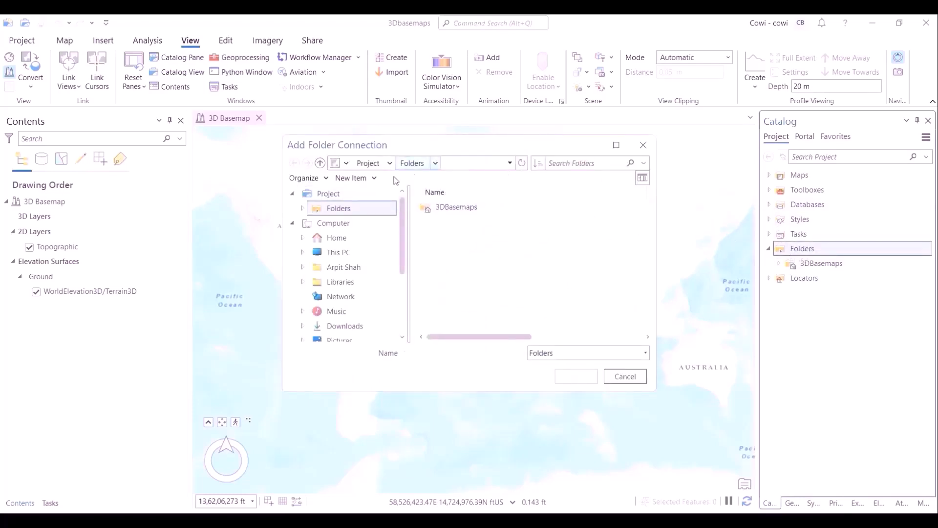
drag(403, 244, 405, 213)
click(337, 252)
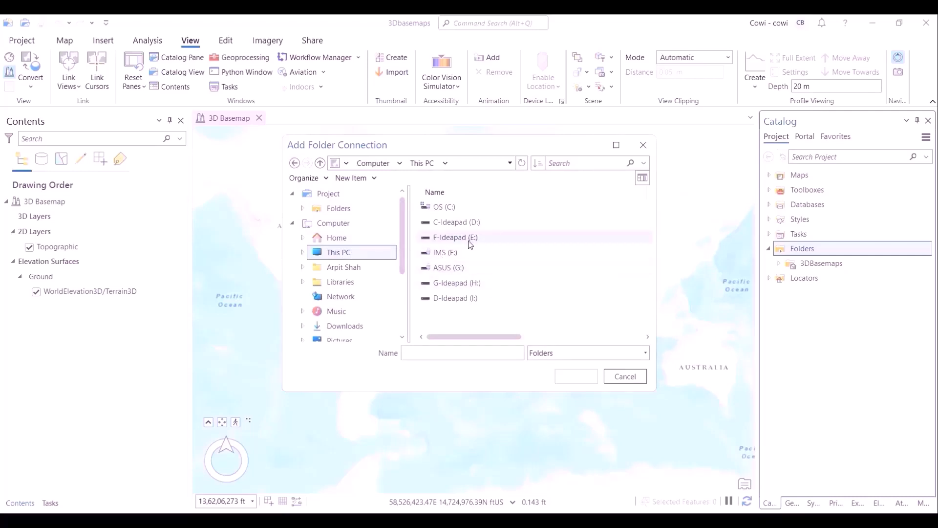
double_click(470, 238)
double_click(467, 267)
scroll(467, 279, down, 1)
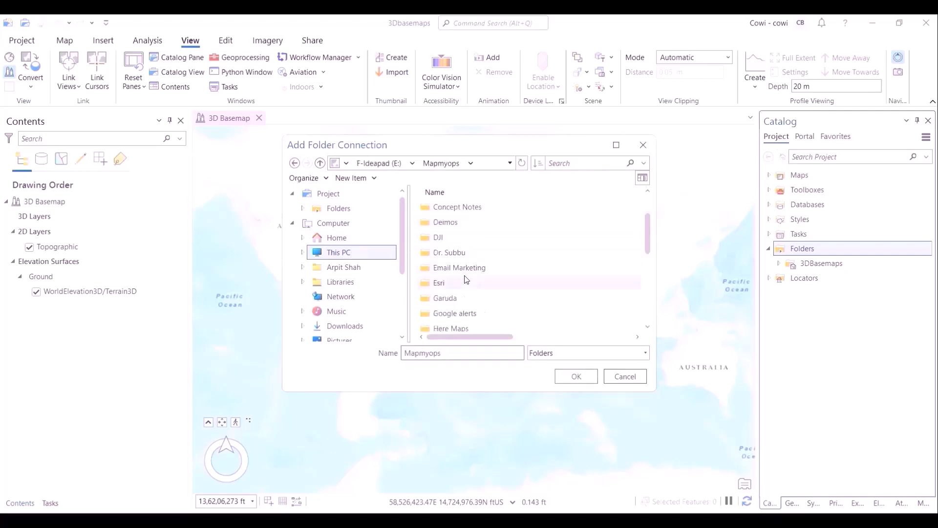
scroll(467, 279, down, 1)
scroll(464, 283, up, 2)
scroll(462, 282, down, 5)
double_click(461, 283)
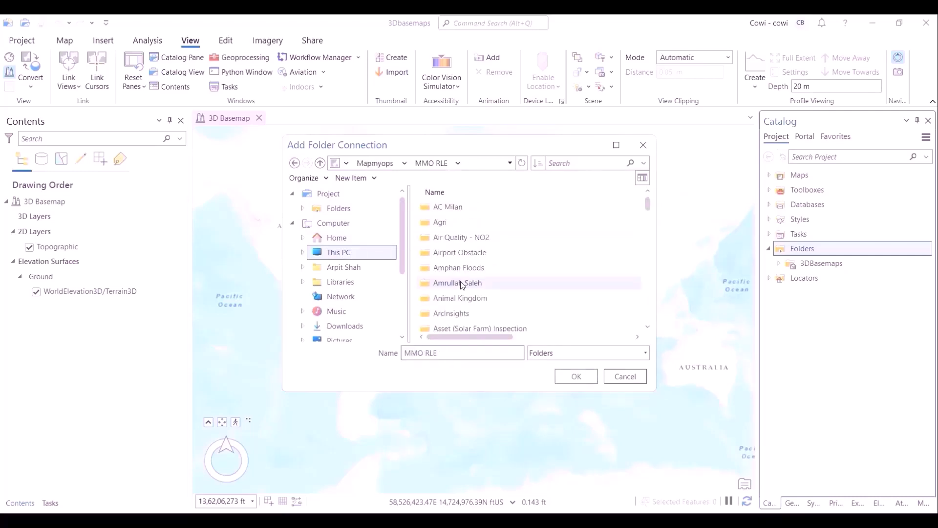
scroll(460, 282, down, 10)
double_click(461, 282)
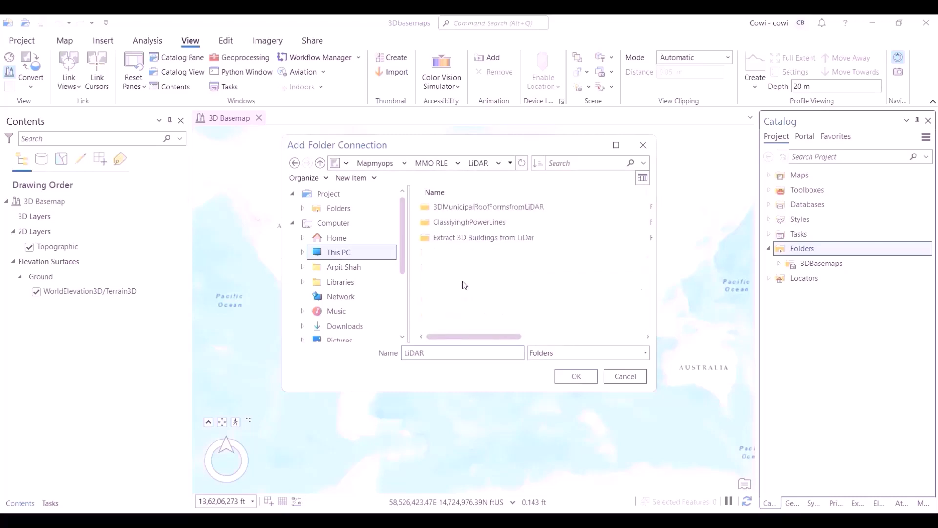
double_click(484, 207)
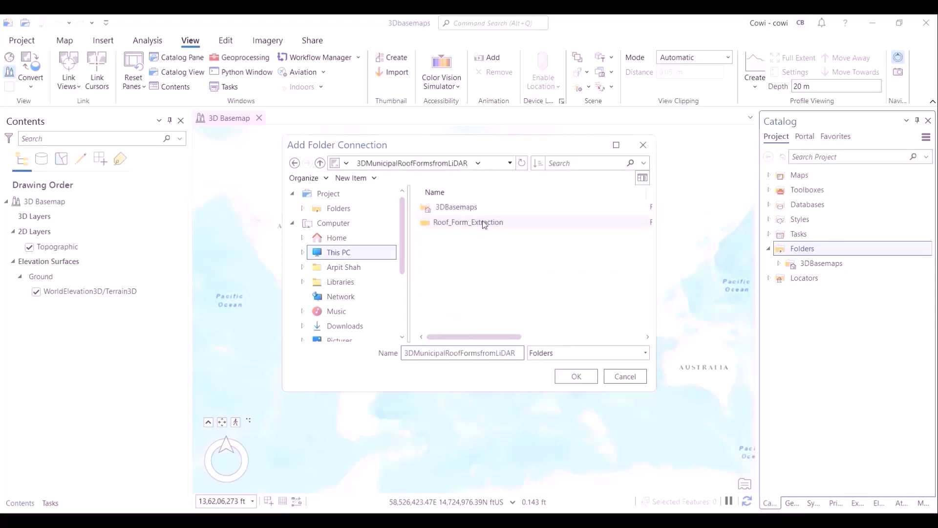
click(483, 223)
click(577, 376)
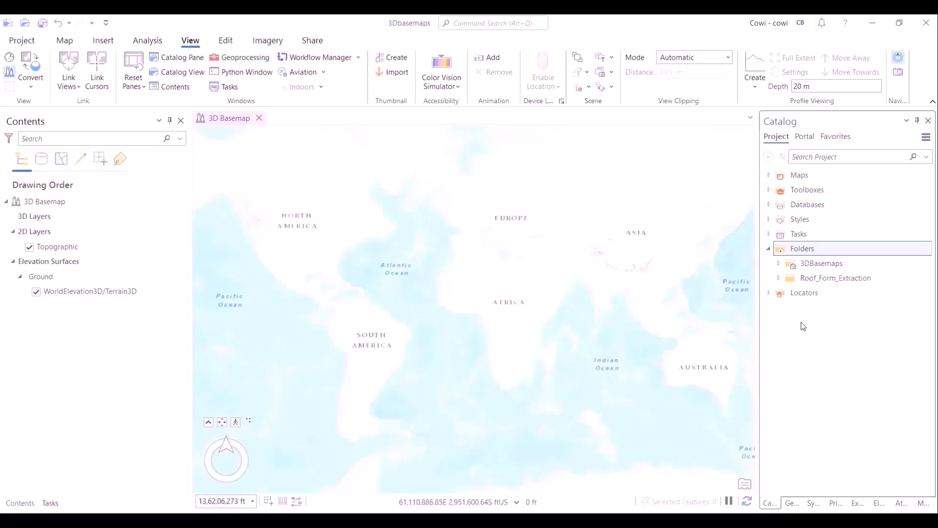
- Expand the Roof_Form_Extraction folder and browse the contents of its Lidar subfolder
click(778, 278)
click(778, 278)
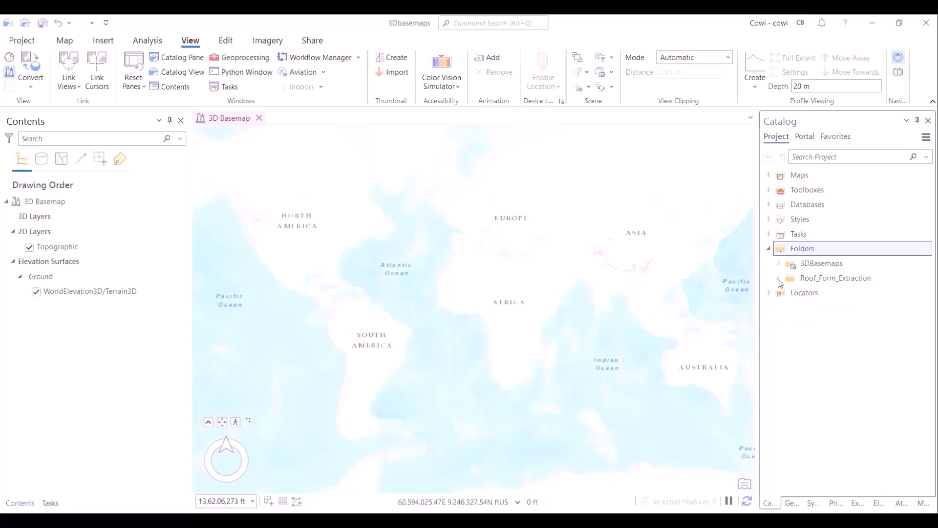
click(778, 279)
click(789, 293)
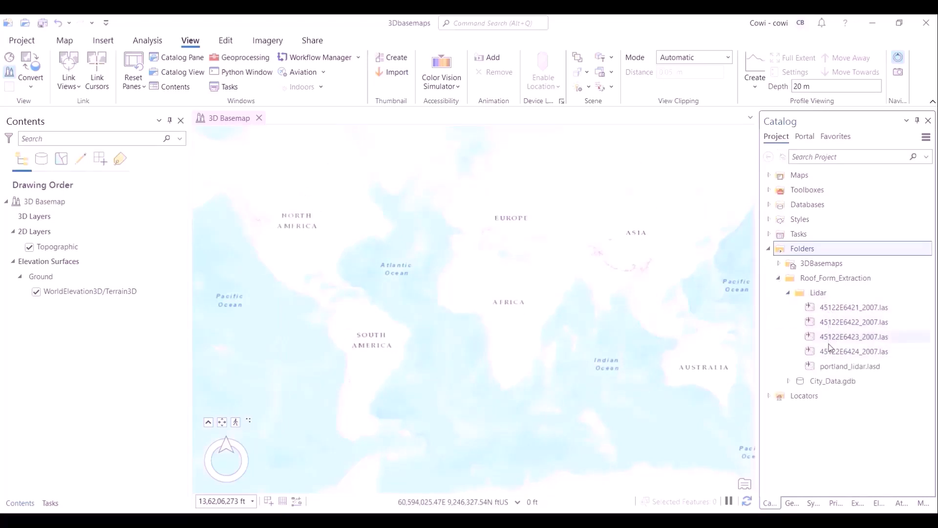
click(788, 293)
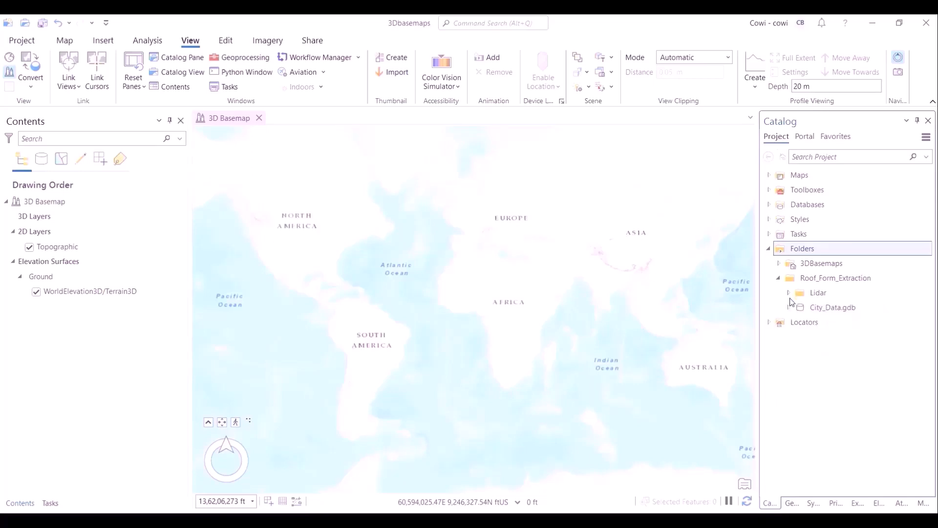
- Open the Extract elevation surfaces from LAS dataset task from the How to use 3D Basemaps tasks
click(769, 234)
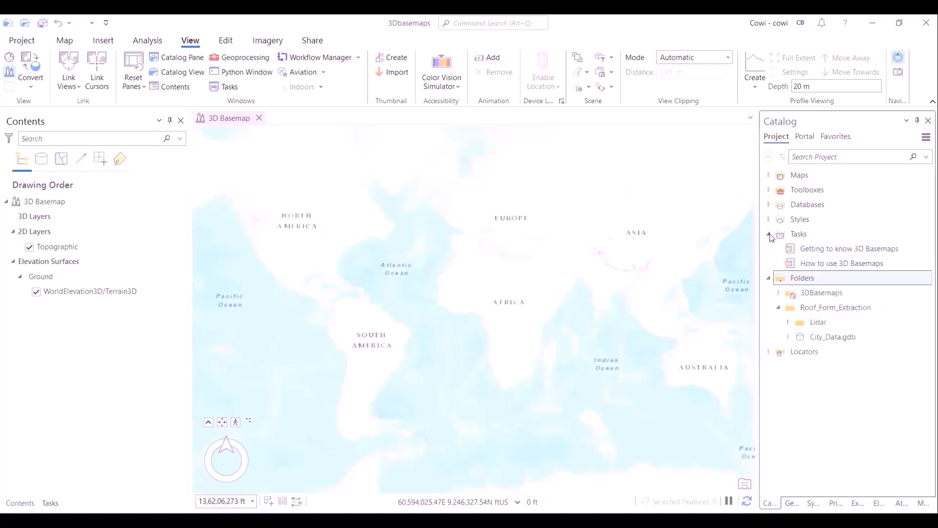
double_click(819, 264)
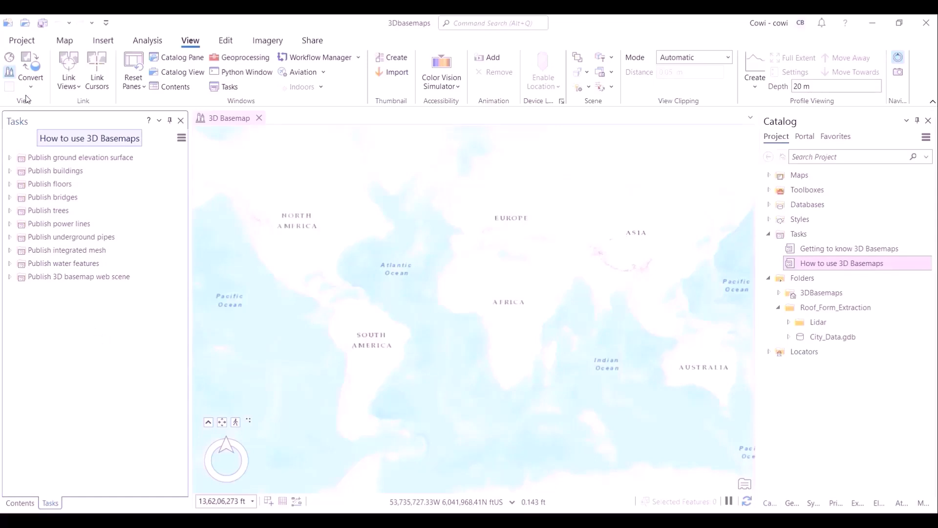
click(9, 157)
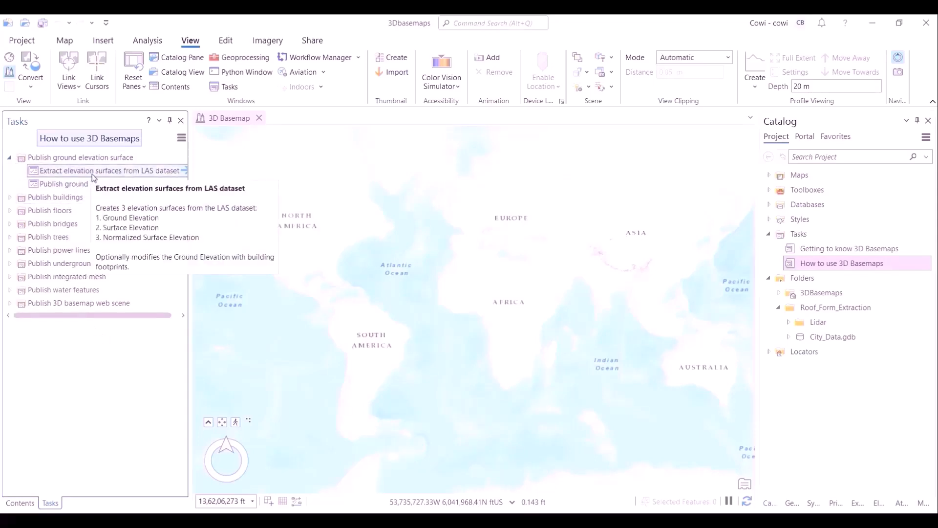
double_click(89, 170)
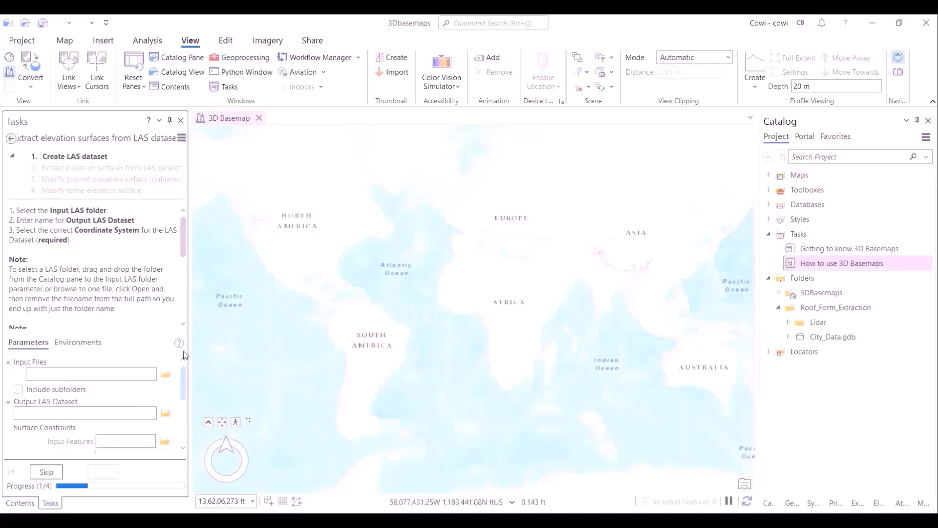
- Read the task's Create LAS dataset instructions and parameters
scroll(122, 410, down, 1)
drag(184, 385, 184, 413)
click(815, 159)
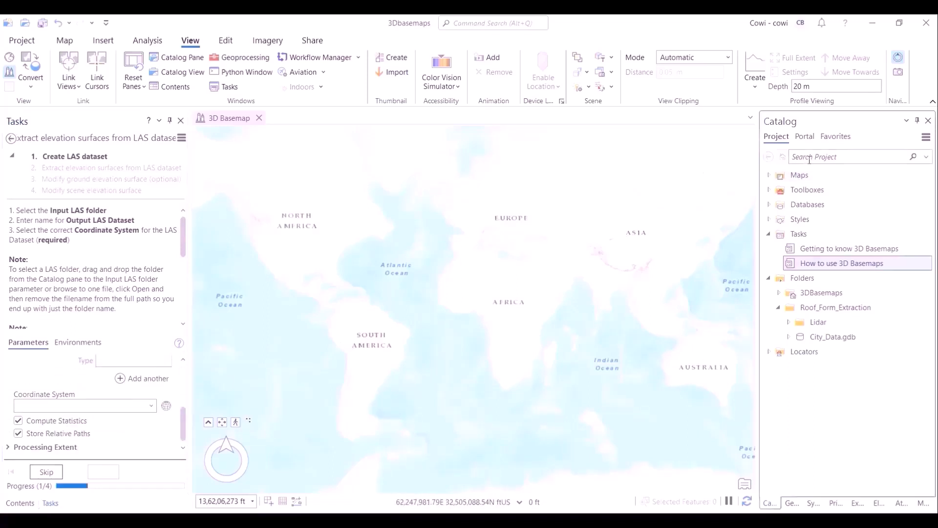
- Open the Geoprocessing pane and search for tools matching "create LAS"
click(225, 57)
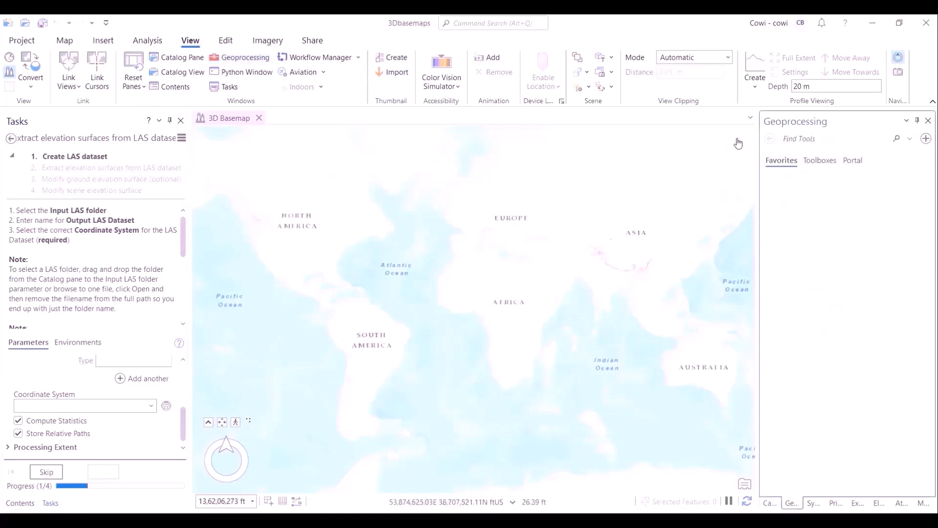
text(create)
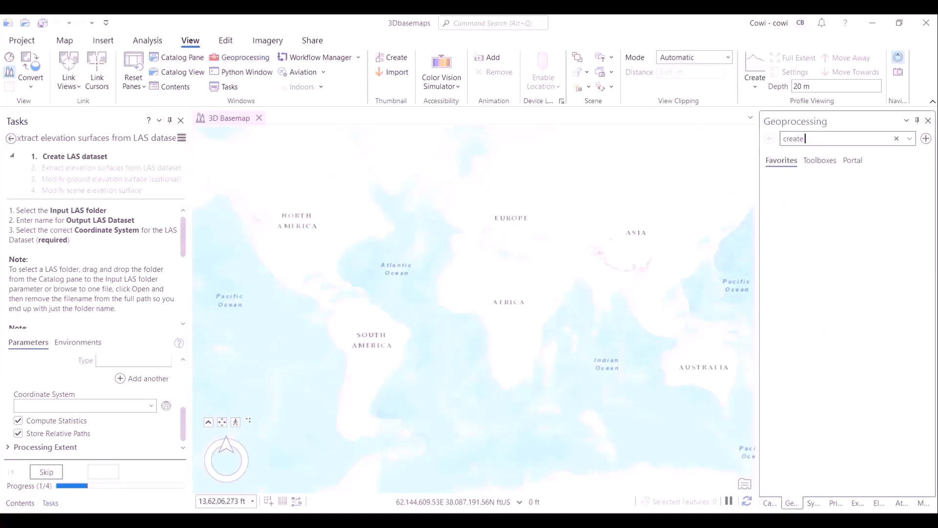
text( KAS=)
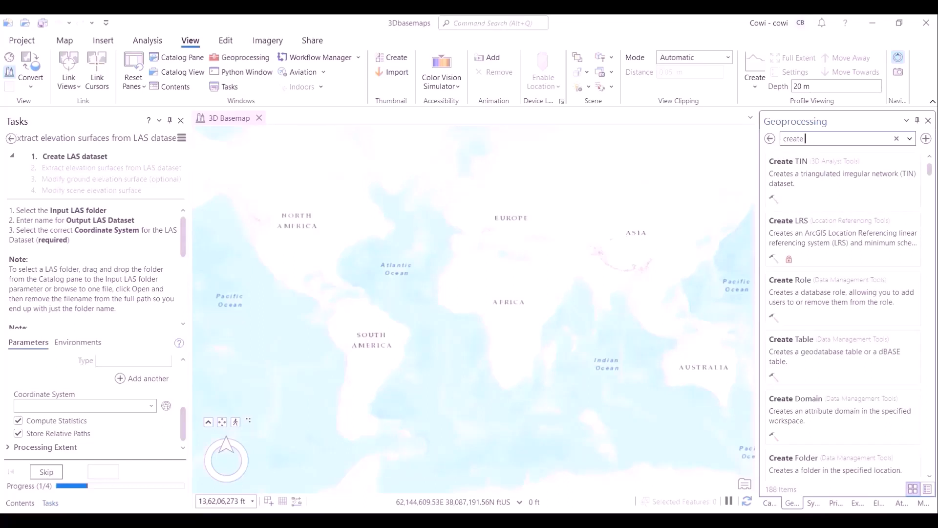
text( LAS)
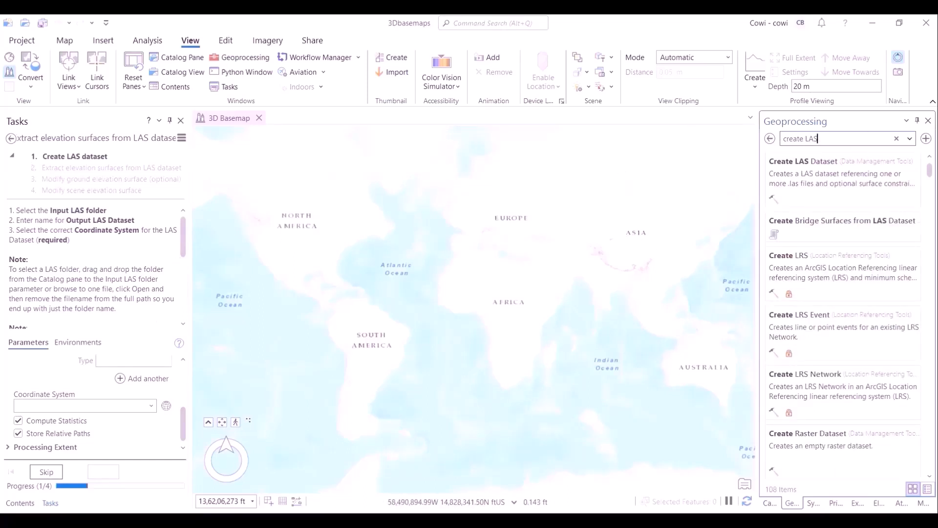
- Back out of the task and return to the Contents pane
click(10, 139)
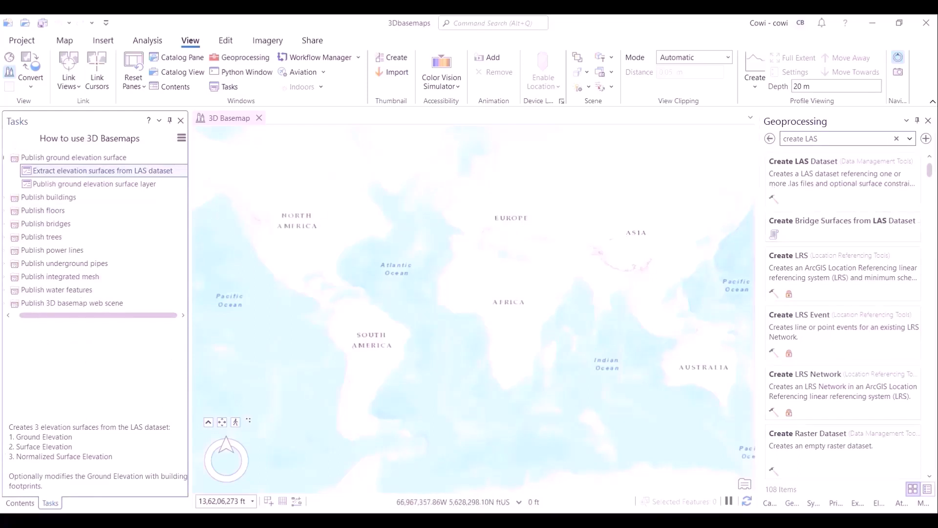
click(18, 504)
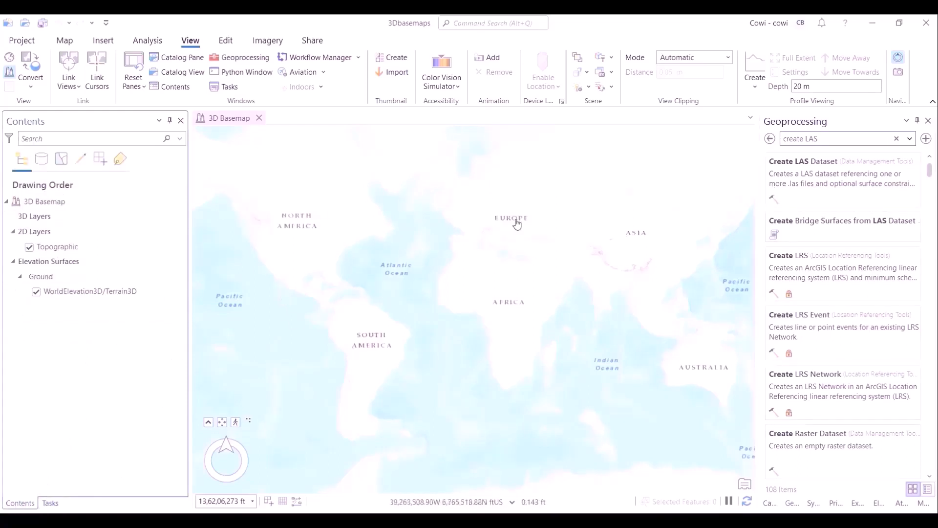
- Open the Create LAS Dataset tool and add the four 45122E642x_2007.las files from the Lidar folder as input files
click(832, 184)
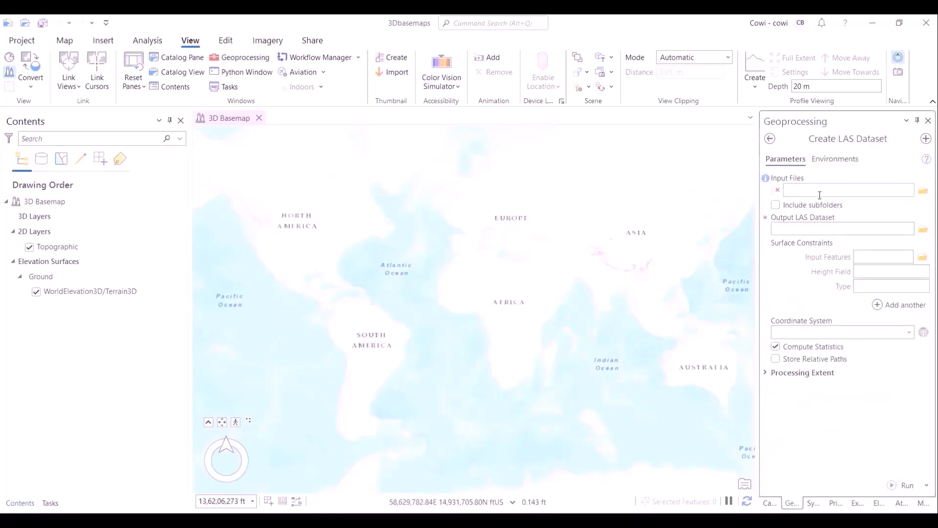
click(922, 192)
click(339, 208)
double_click(457, 222)
double_click(445, 208)
click(446, 207)
ctrl+click(452, 222)
ctrl+click(456, 237)
ctrl+click(459, 252)
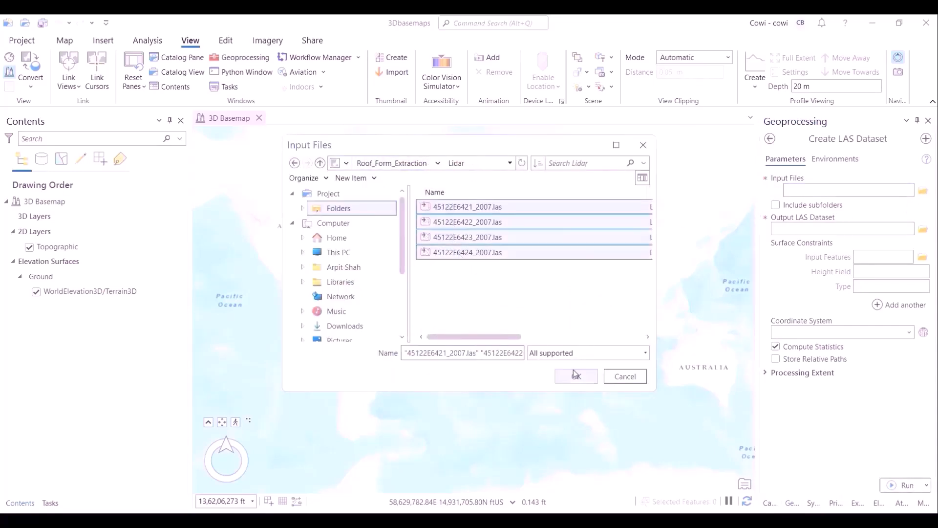
click(575, 374)
- Name the output LAS dataset Portland_LASD
click(830, 287)
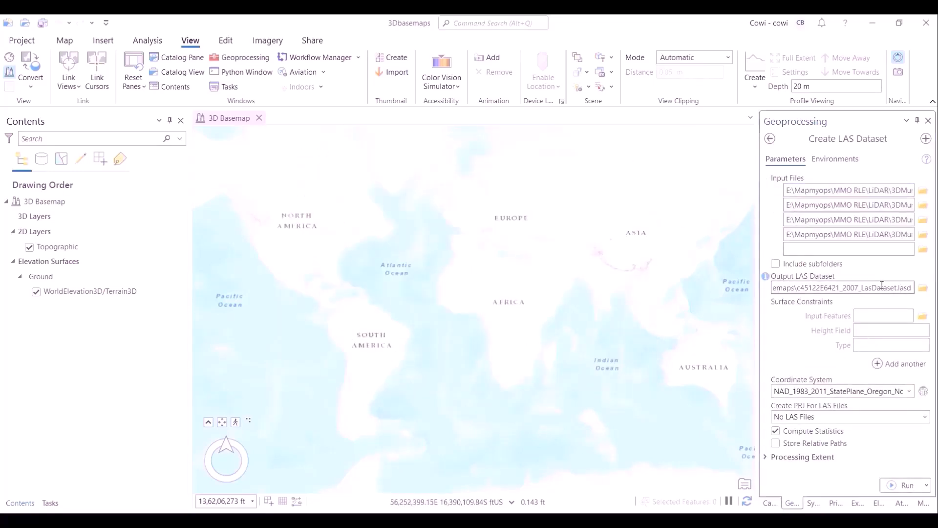
key(ctrl+a)
text(Portland)
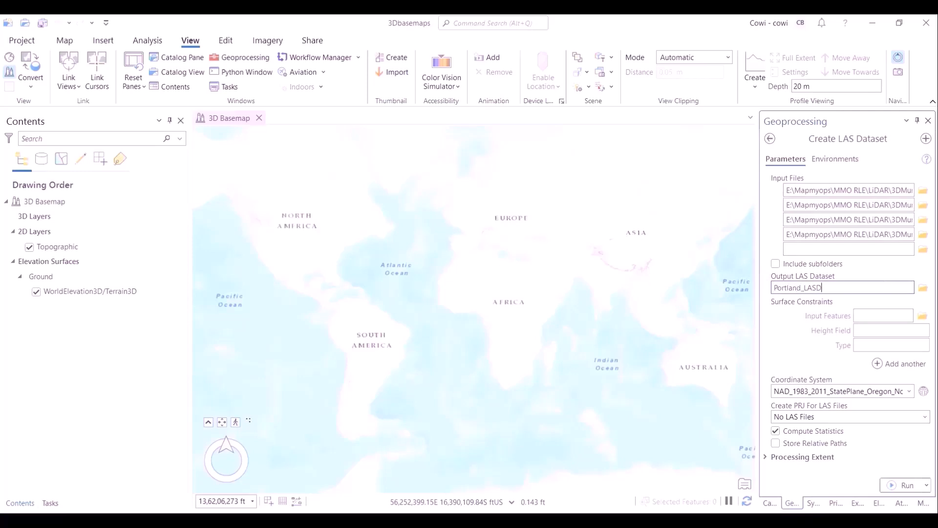
key(Tab)
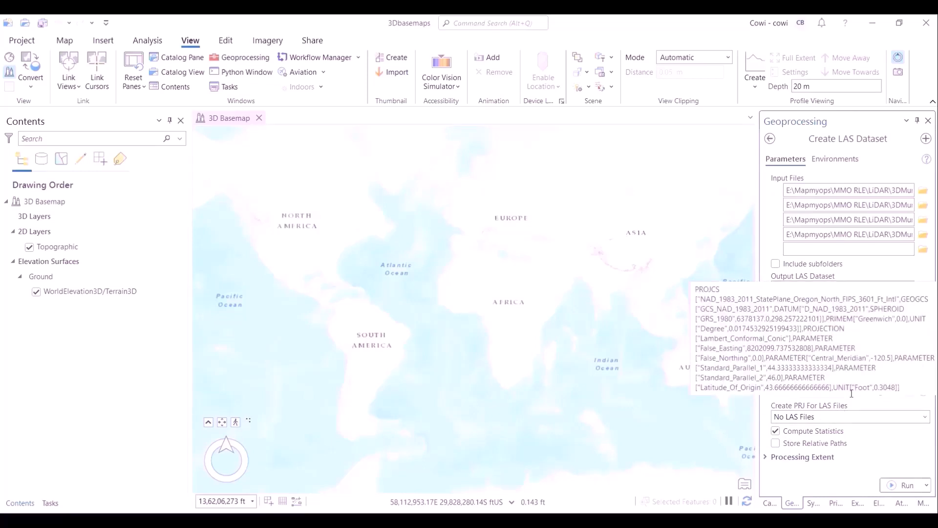
- Set Create PRJ For LAS Files to Files with Missing Spatial References and run the tool
click(855, 422)
click(840, 442)
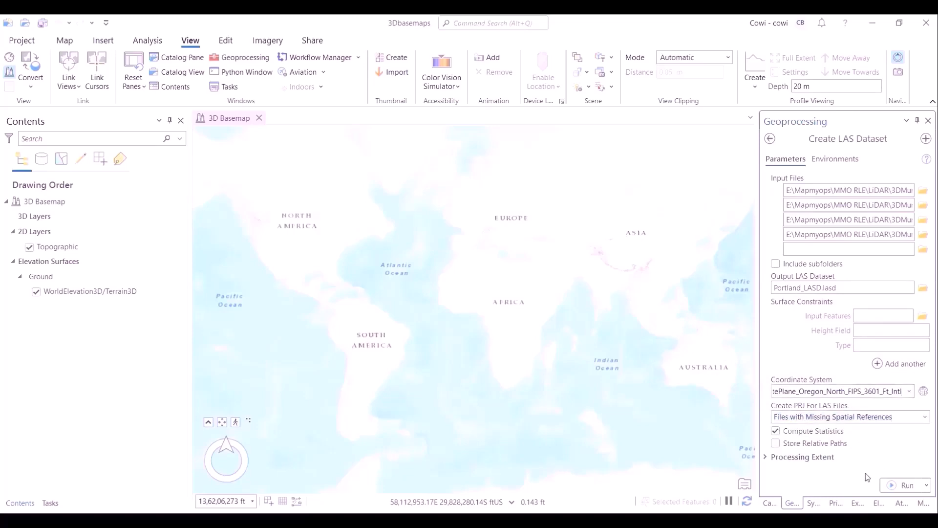
click(901, 484)
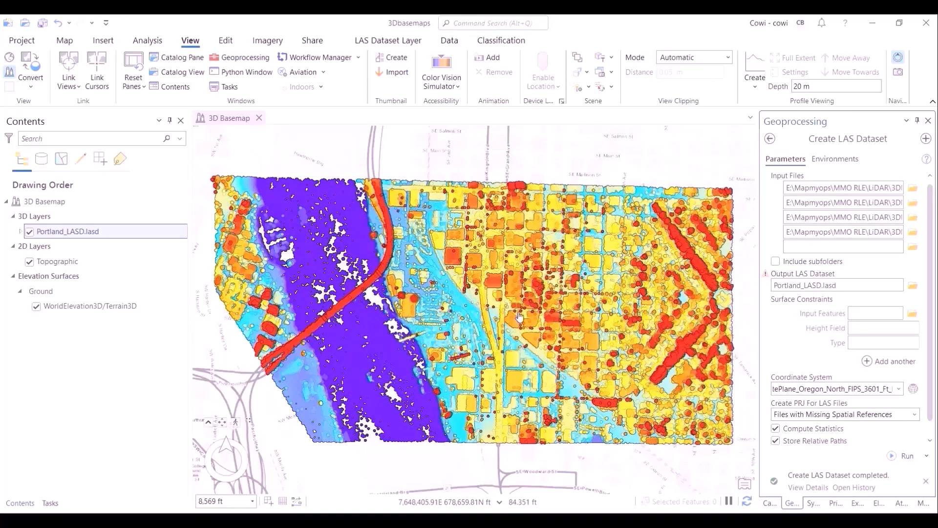
- Tilt and zoom the scene to inspect the Portland_LASD point cloud in 3D and expand its legend
click(510, 338)
middle_drag(510, 339, 513, 170)
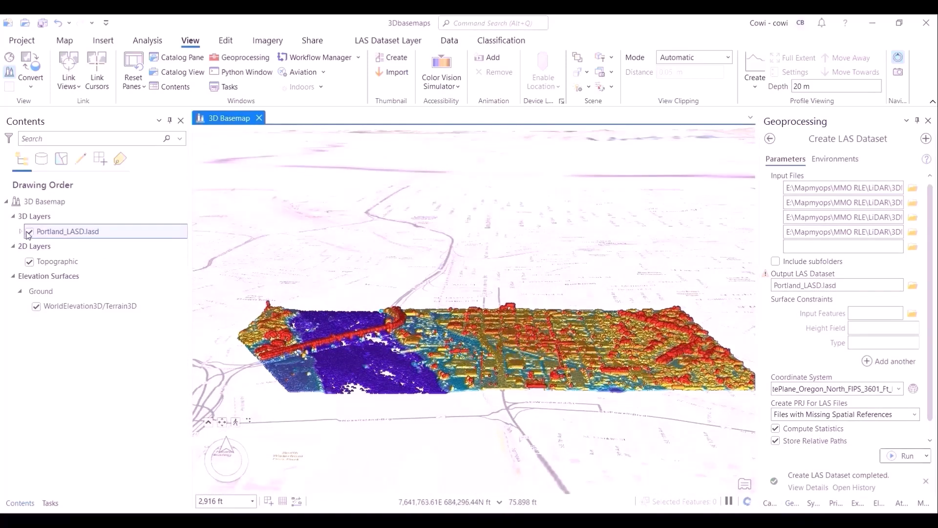
click(21, 232)
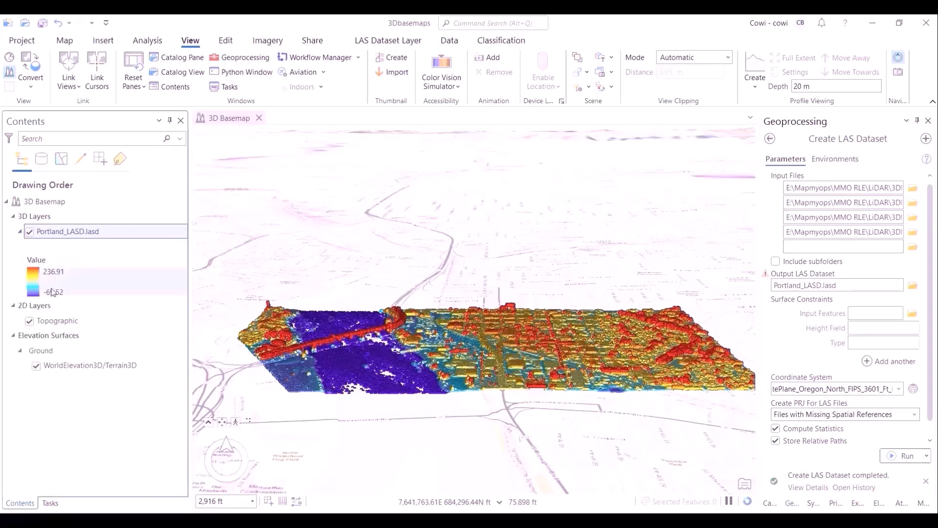
scroll(430, 373, up, 5)
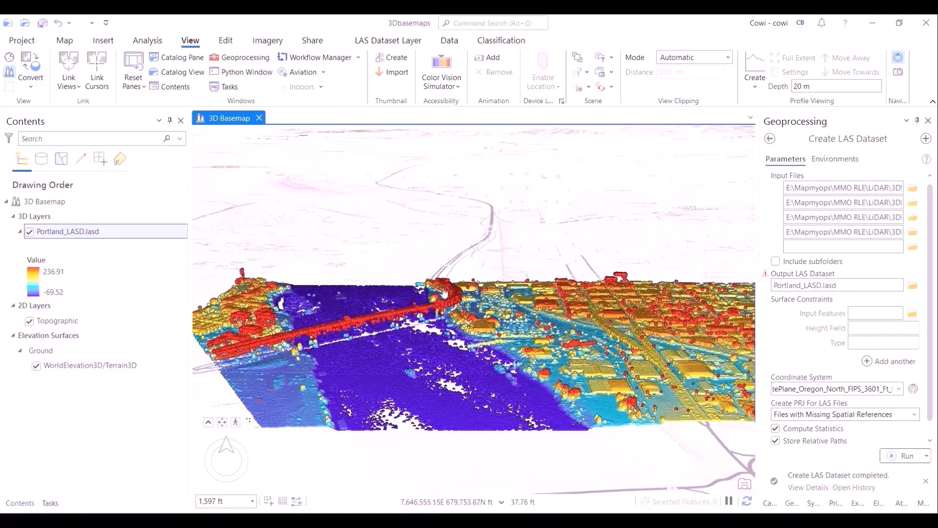
- Tilt, pan and zoom the scene to inspect building roofs in the Portland_LASD point cloud up close
drag(730, 366, 390, 374)
scroll(444, 385, up, 8)
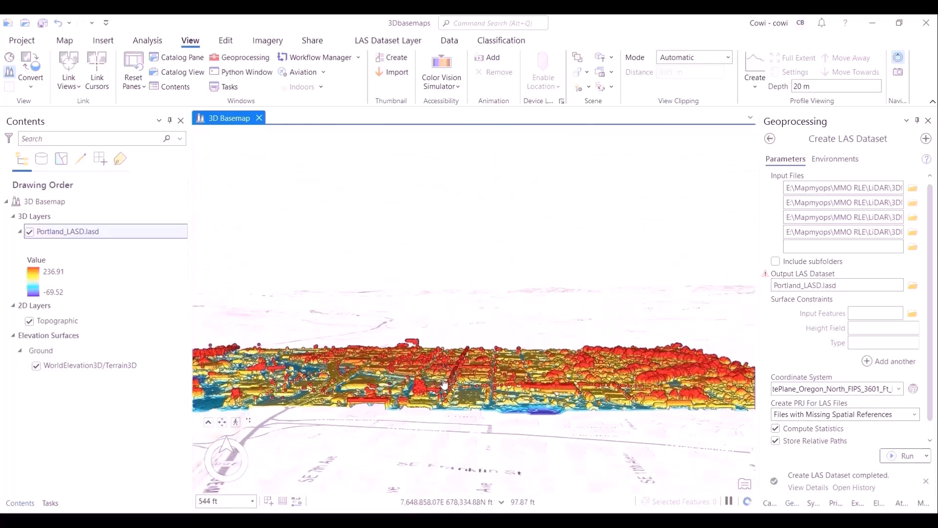
scroll(434, 395, up, 2)
drag(435, 396, 509, 391)
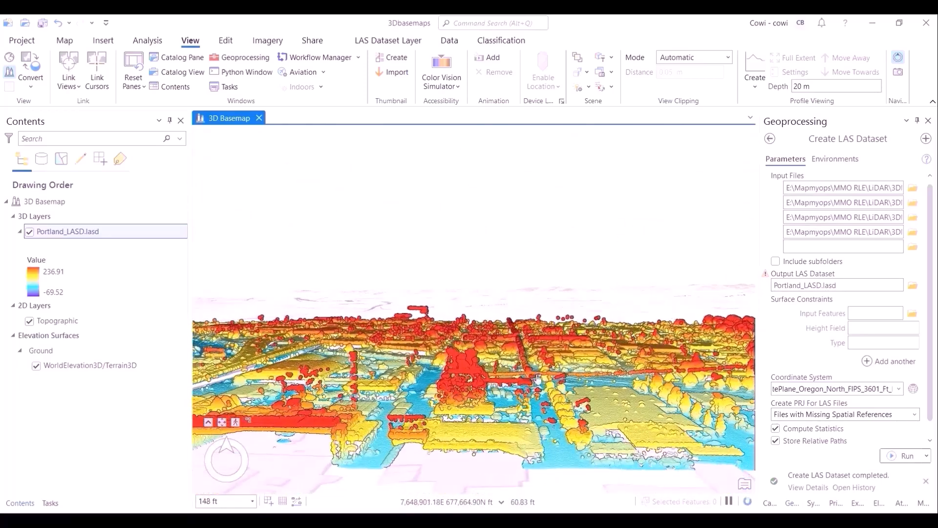
scroll(484, 391, up, 3)
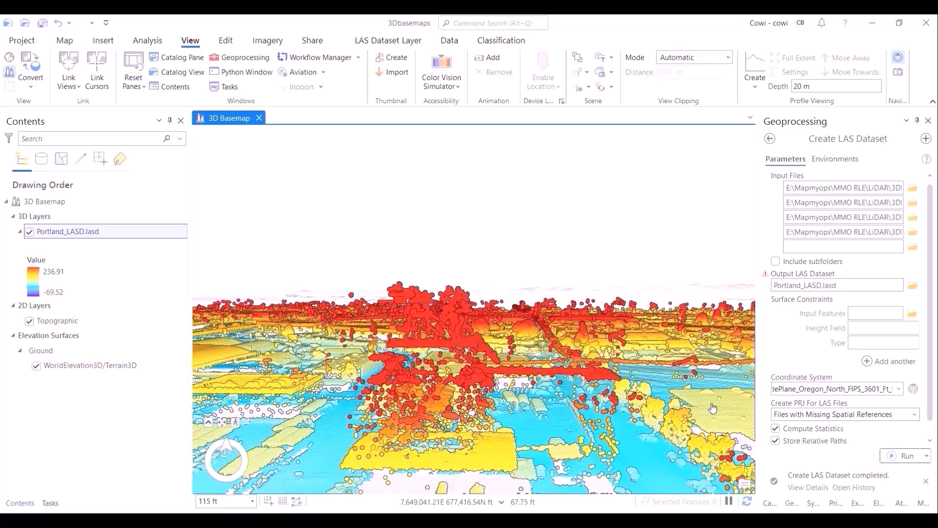
drag(709, 408, 332, 356)
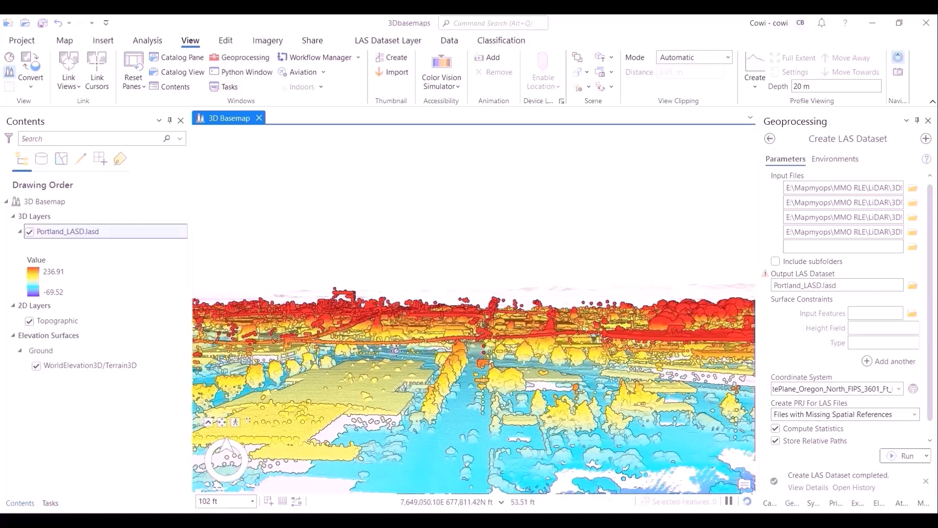
mouse_move(397, 351)
middle_down()
mouse_move(398, 368)
mouse_move(409, 359)
middle_up()
drag(416, 269, 392, 372)
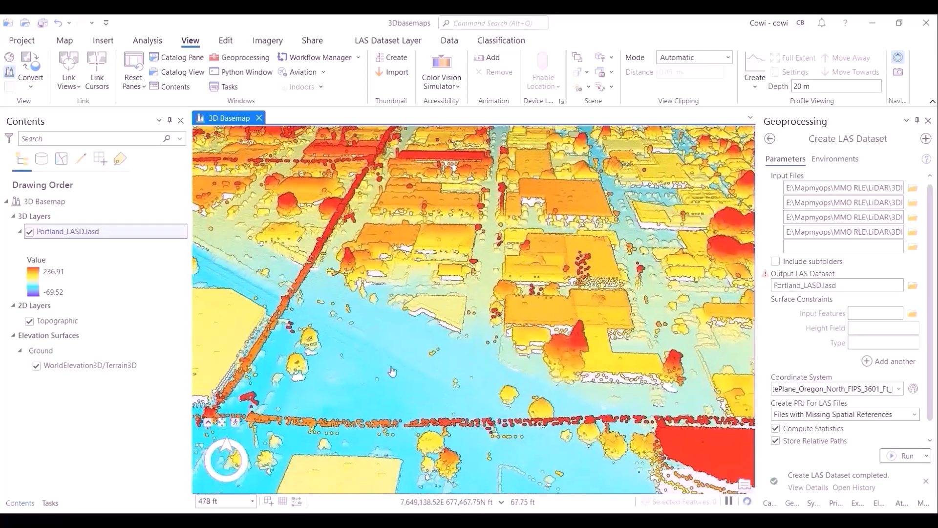
scroll(392, 371, up, 5)
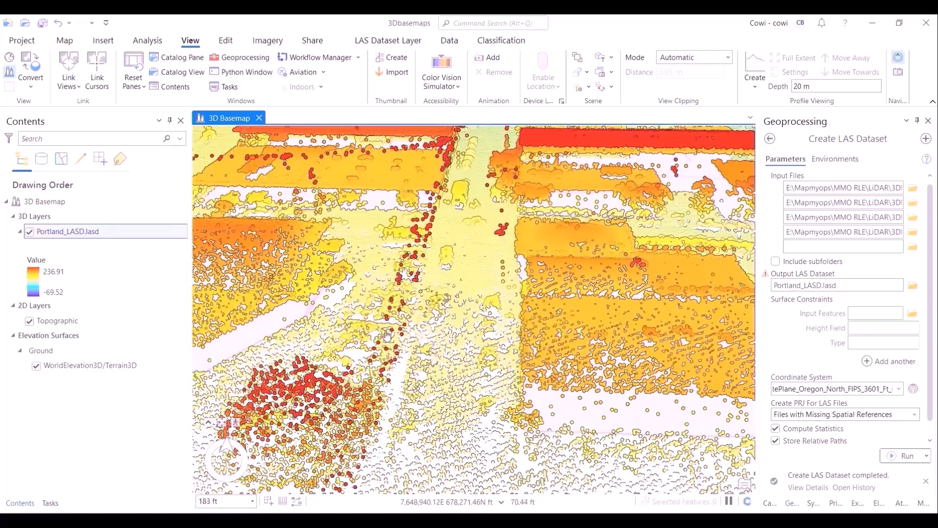
scroll(512, 311, down, 8)
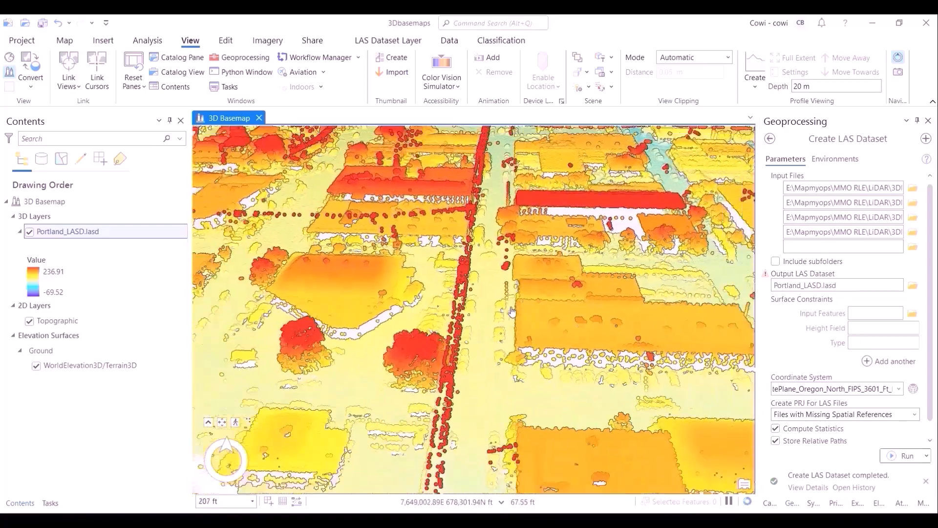
scroll(512, 312, down, 2)
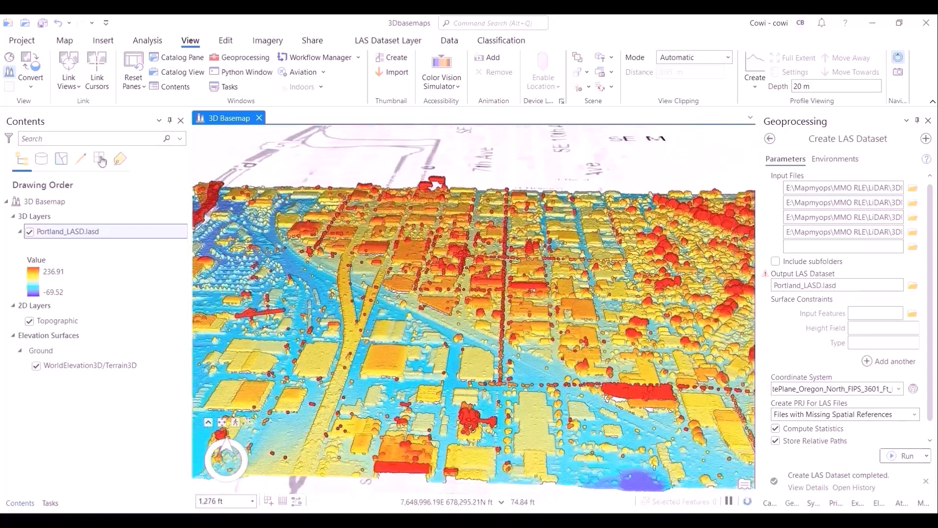
- Open the Portland_LASD layer properties and review its data source details
right_click(87, 232)
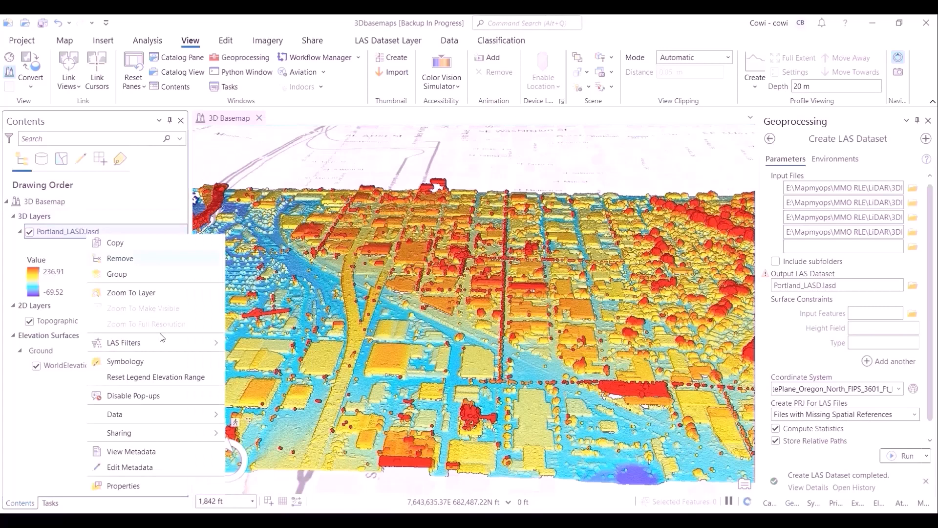
click(191, 486)
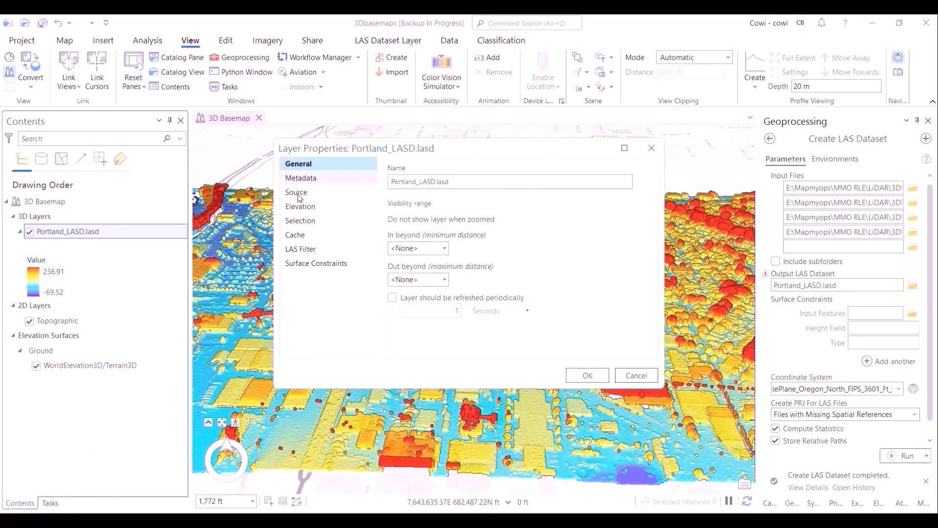
click(299, 196)
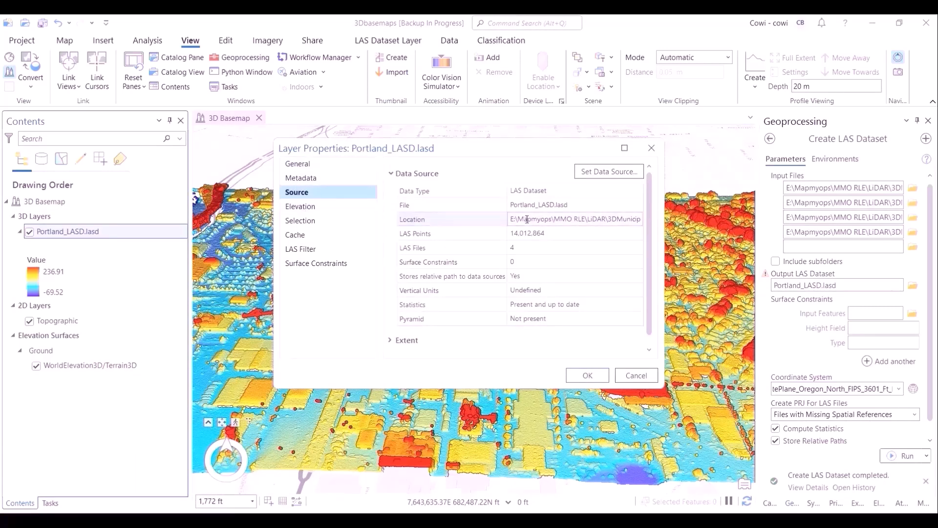
drag(510, 233, 540, 235)
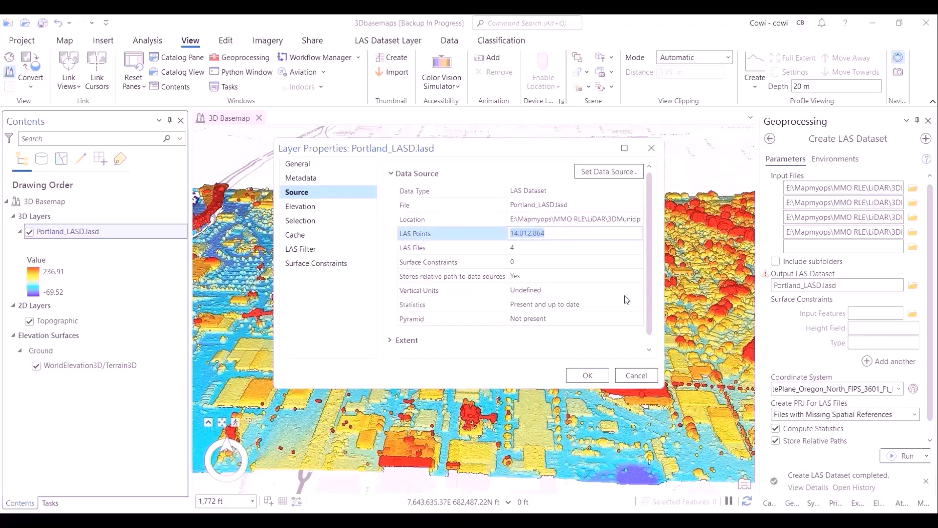
click(587, 375)
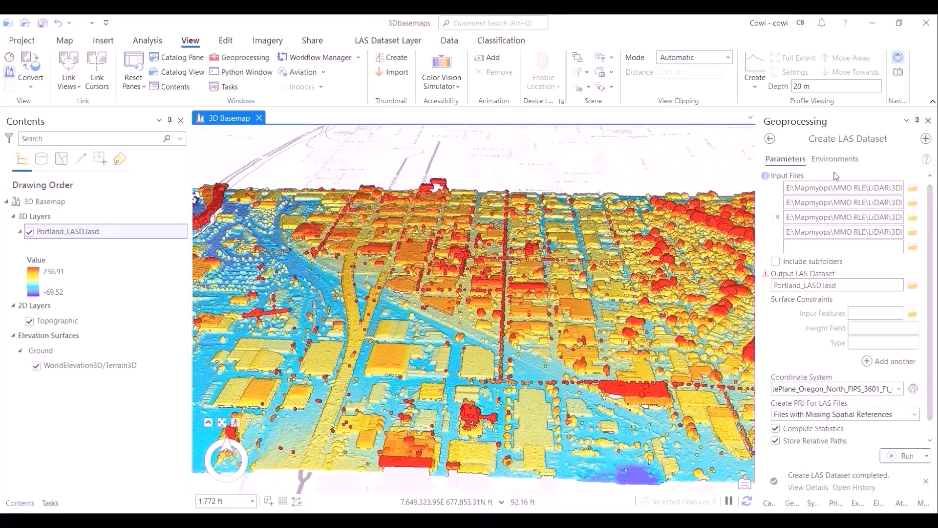
- Search the geoprocessing tools for extract and open Extract Elevation From LAS Dataset
click(770, 139)
click(820, 139)
text(extract ek)
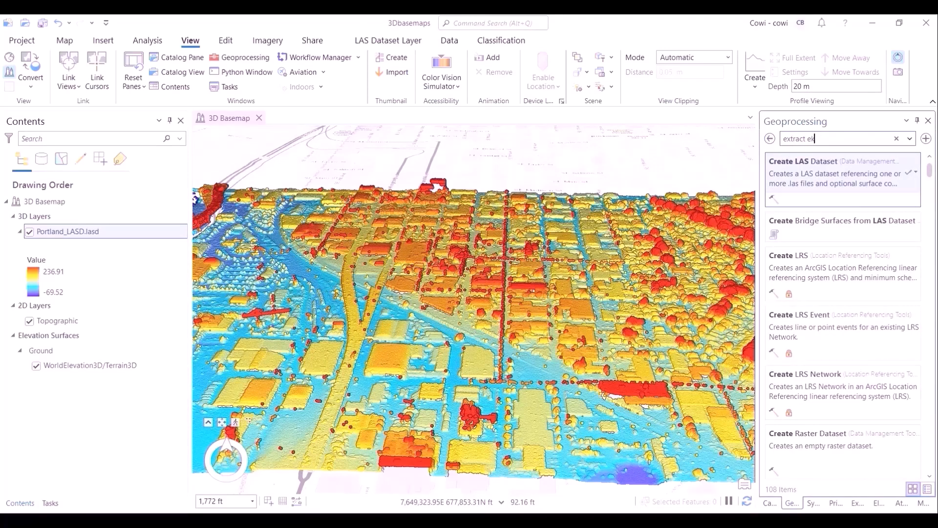
text(e=)
key(BackSpace)
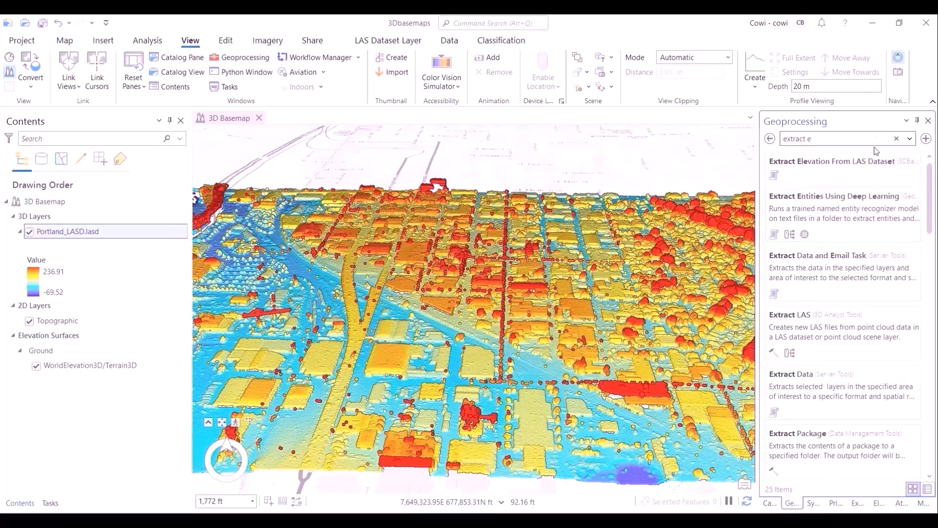
click(858, 169)
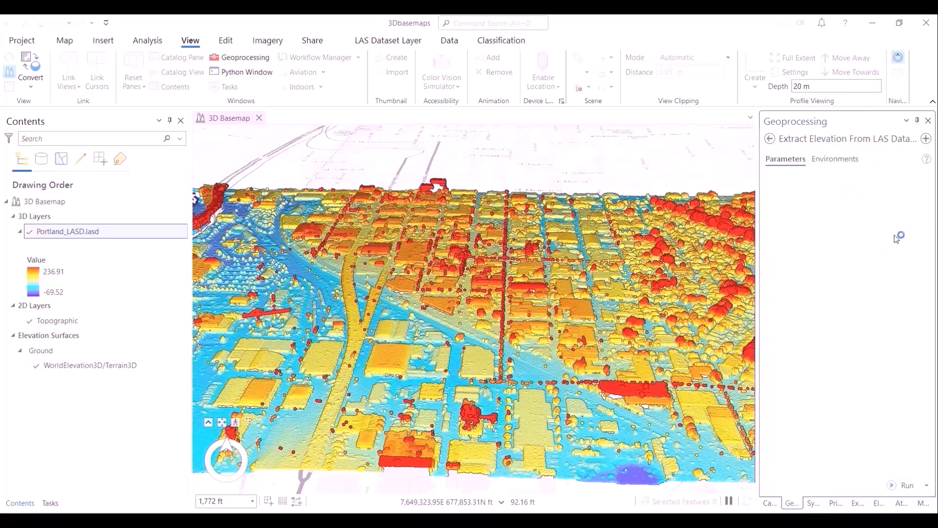
- Rename the LAS dataset layer as Portland_LAS.lasd
click(69, 232)
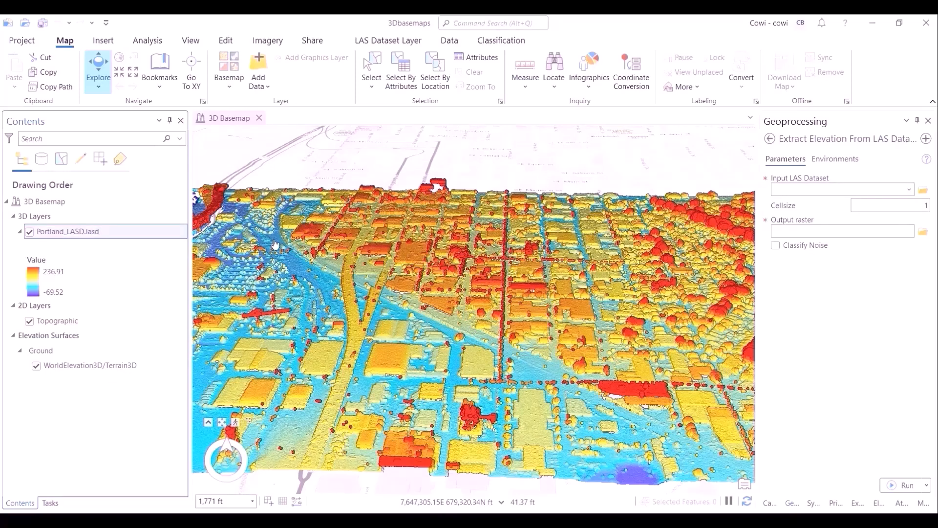
key(BackSpace)
key(Return)
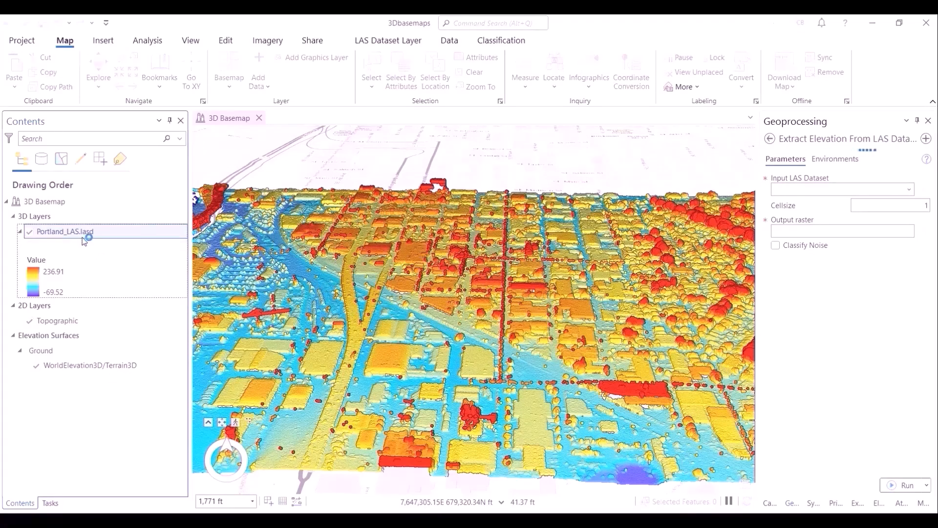
- Set the tool's input LAS dataset to Portland_LAS.lasd, keeping a cell size of 1.2
right_click(85, 237)
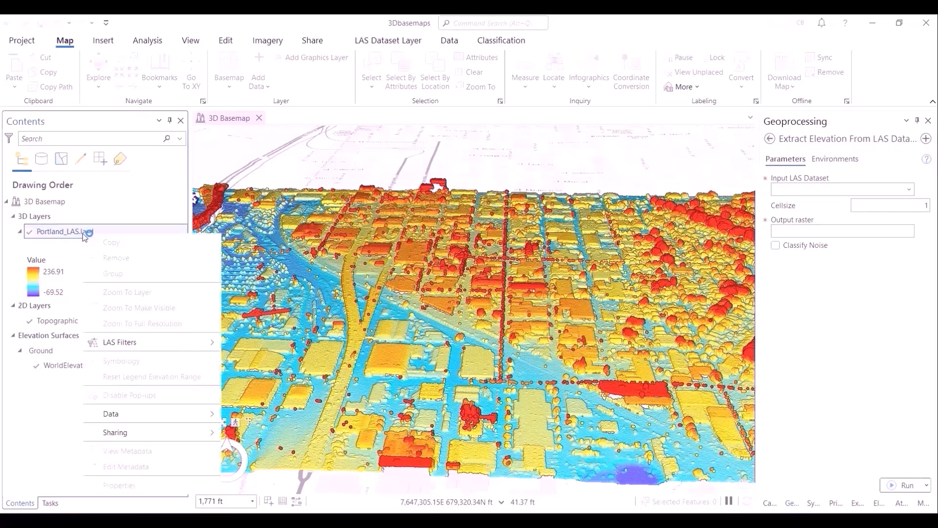
click(116, 290)
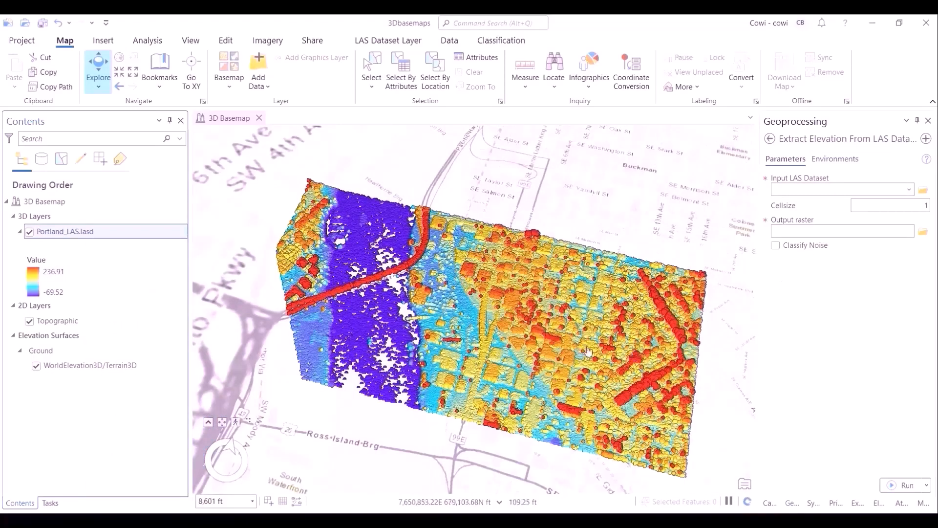
click(909, 189)
click(897, 203)
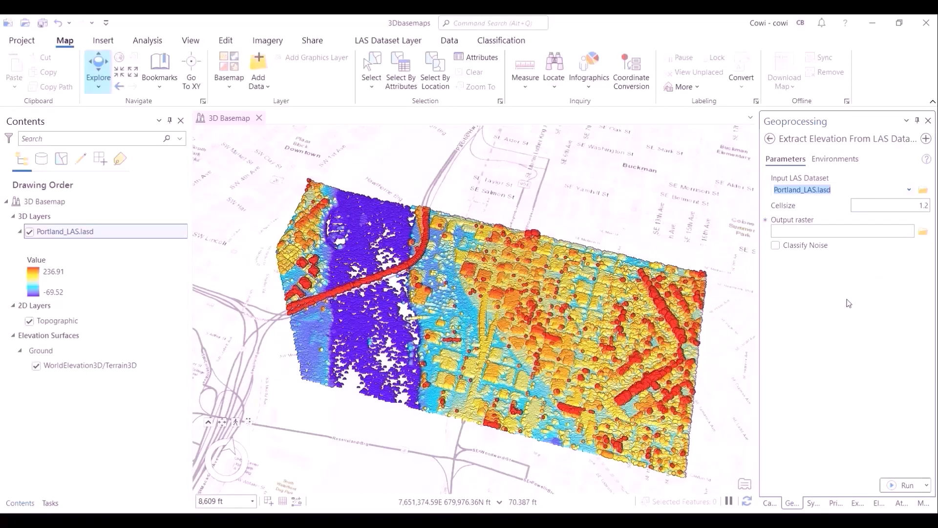
- Name the output raster Portland, enable Classify Noise, and run the tool
click(846, 231)
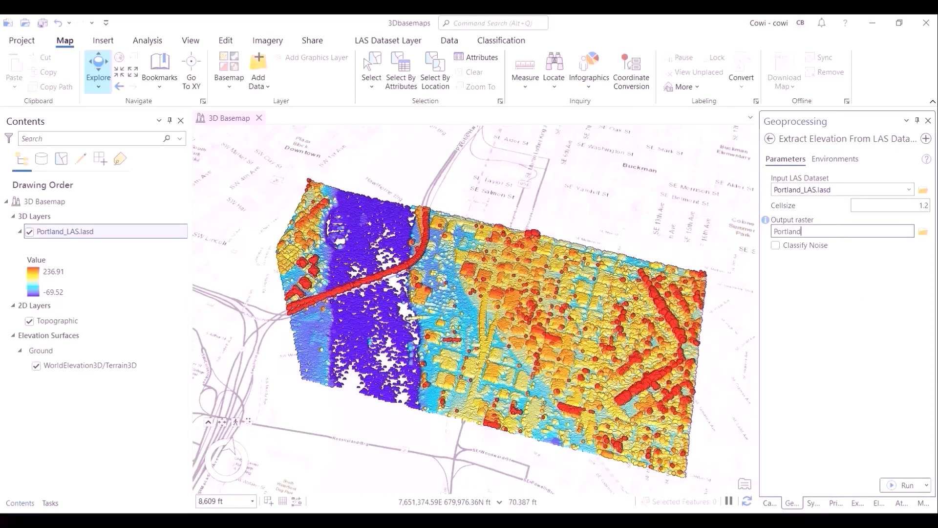
click(775, 246)
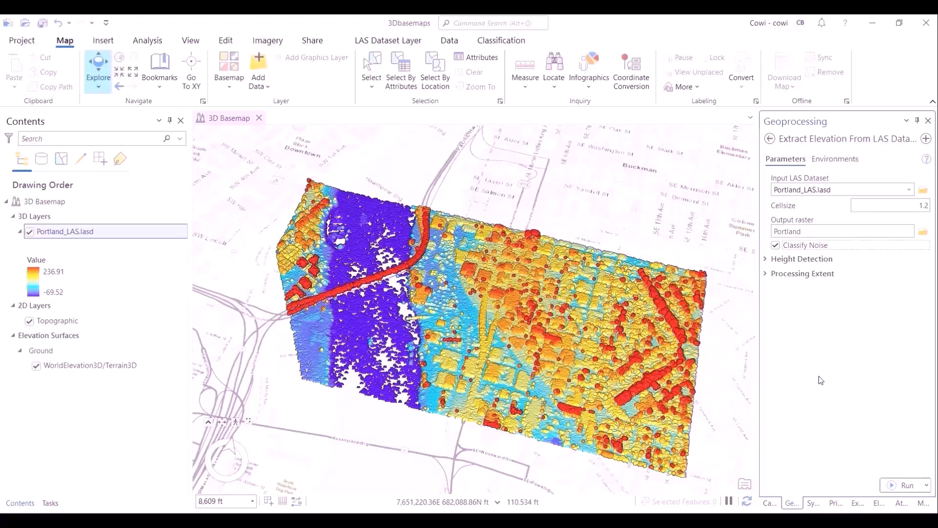
click(907, 489)
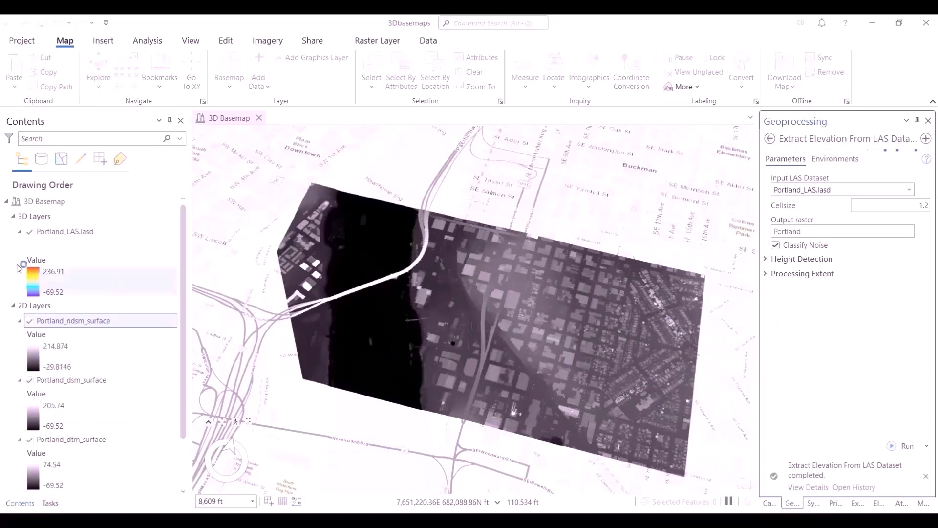
- Toggle the visibility of the nDSM, DSM and DTM surface layers to compare each output raster
click(29, 234)
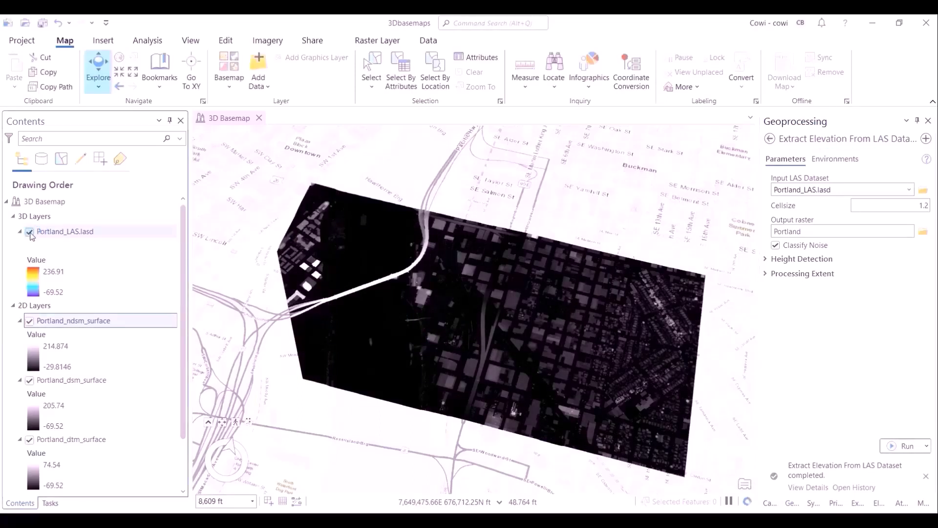
scroll(180, 338, down, 2)
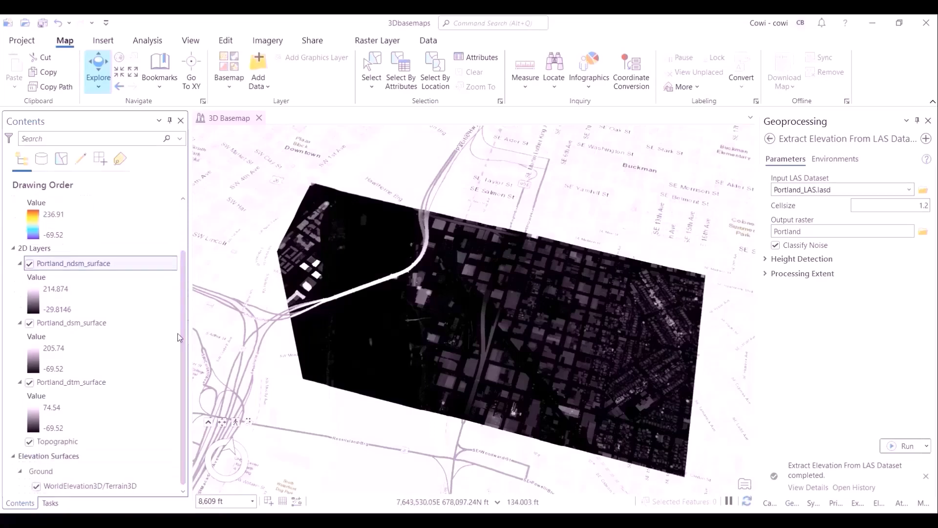
click(29, 263)
click(29, 323)
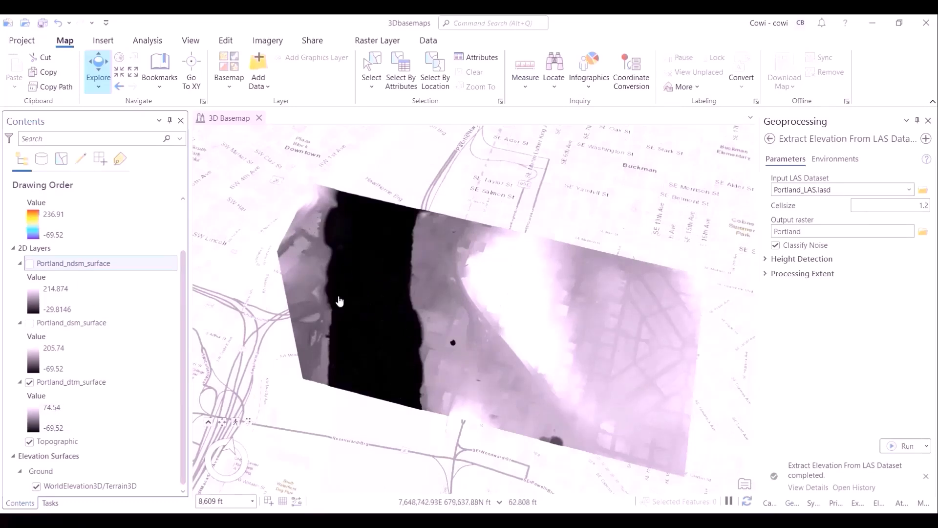
click(29, 382)
click(29, 322)
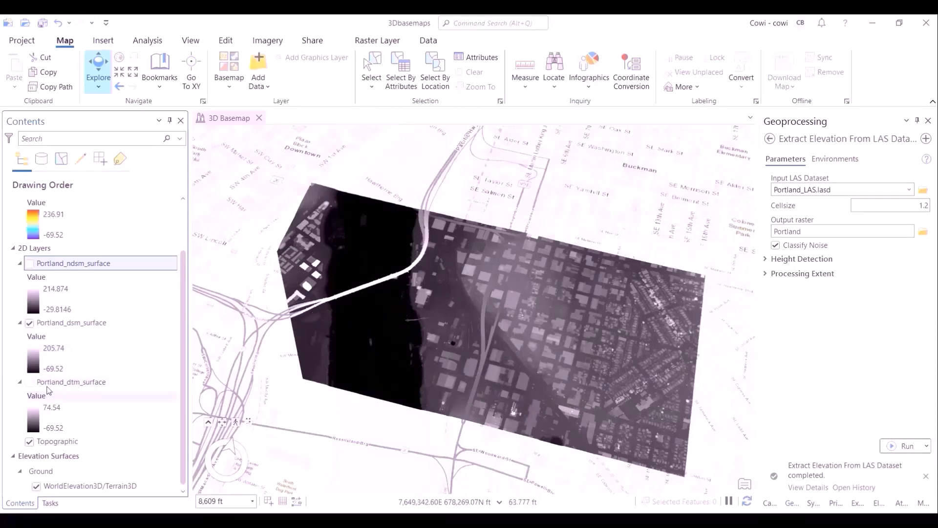
click(30, 323)
click(29, 264)
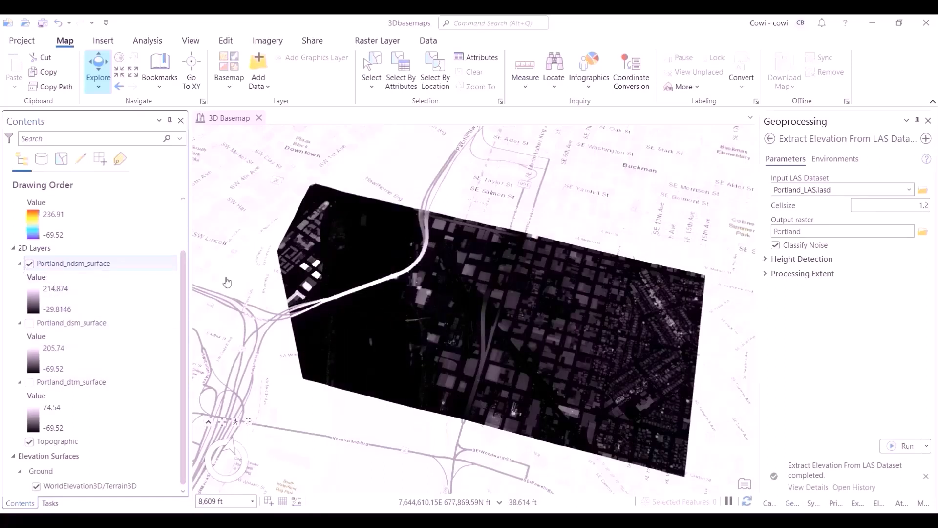
click(29, 264)
- Navigate the point cloud and identify individual LAS points to inspect their pop-up attributes
scroll(22, 223, up, 1)
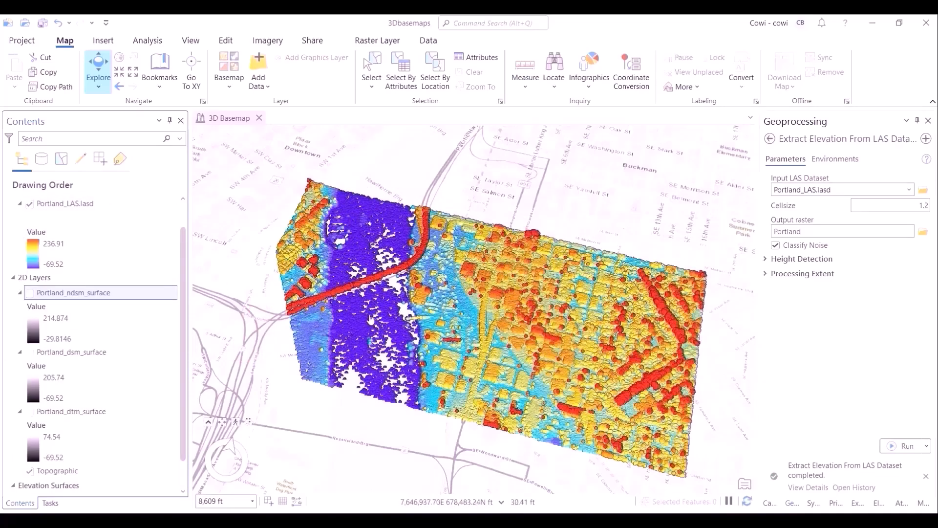
middle_drag(448, 369, 451, 340)
scroll(451, 342, up, 4)
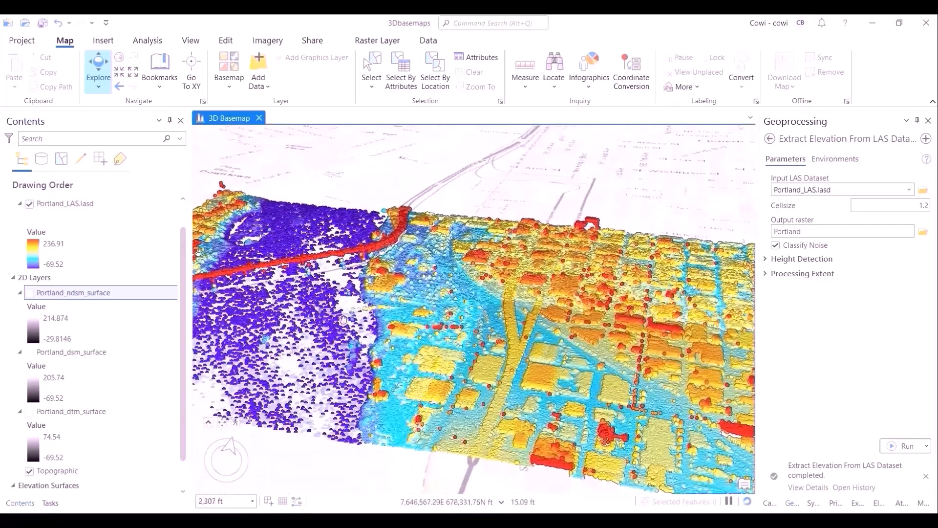
drag(393, 344, 284, 307)
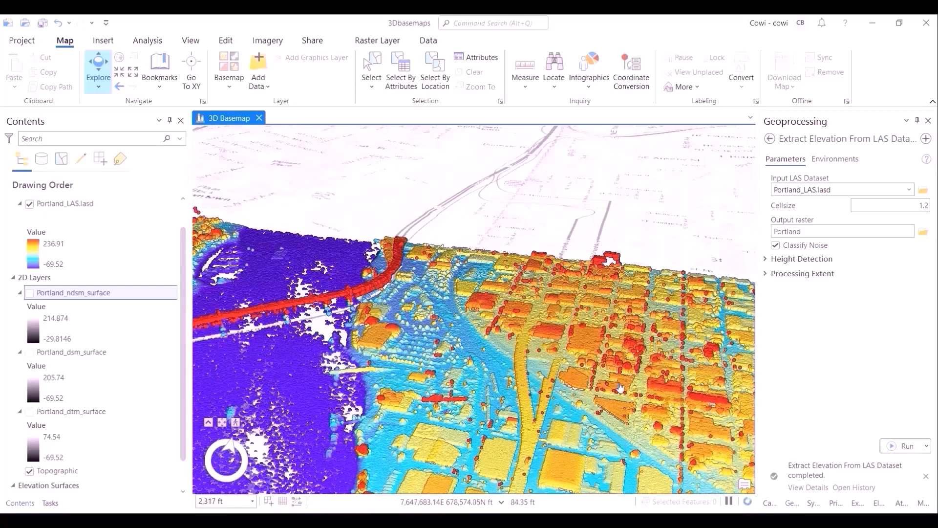
click(284, 308)
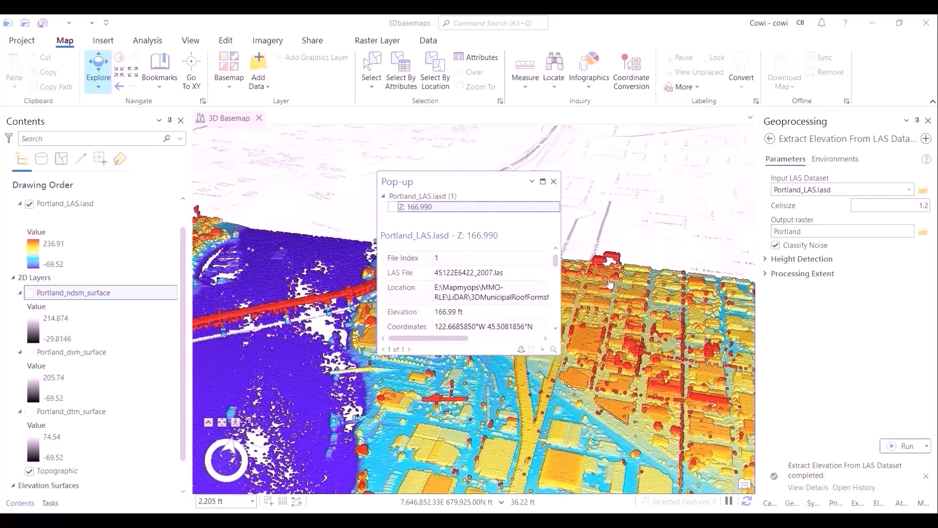
click(554, 181)
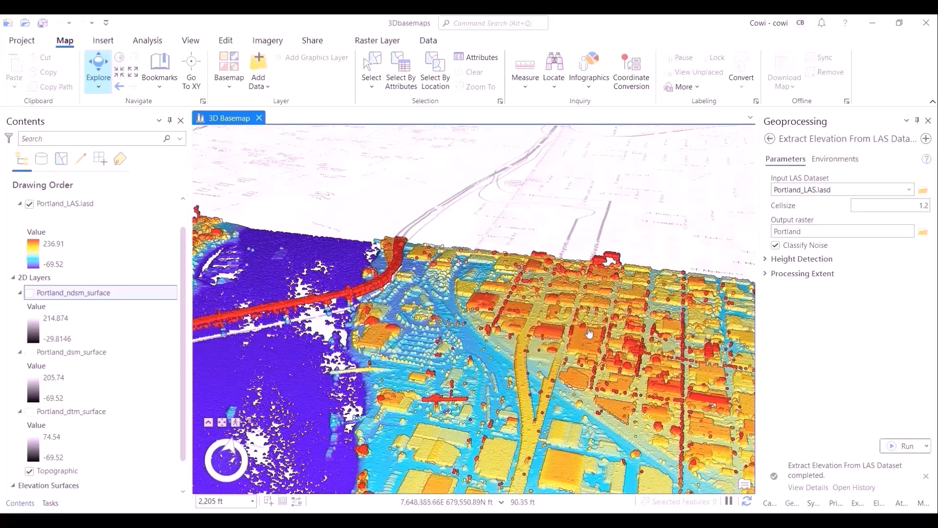
click(497, 467)
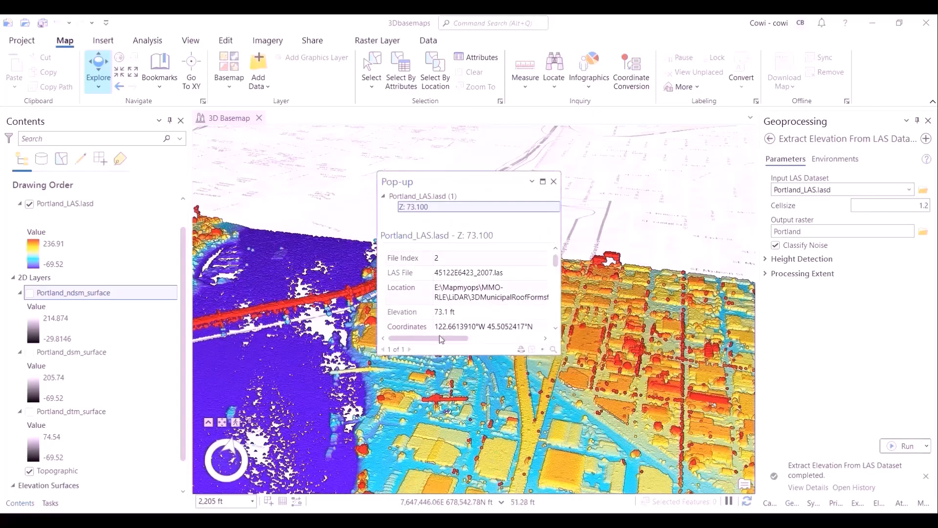
- Orbit and zoom the point cloud, then identify another LAS point on a building to inspect its attributes
click(553, 181)
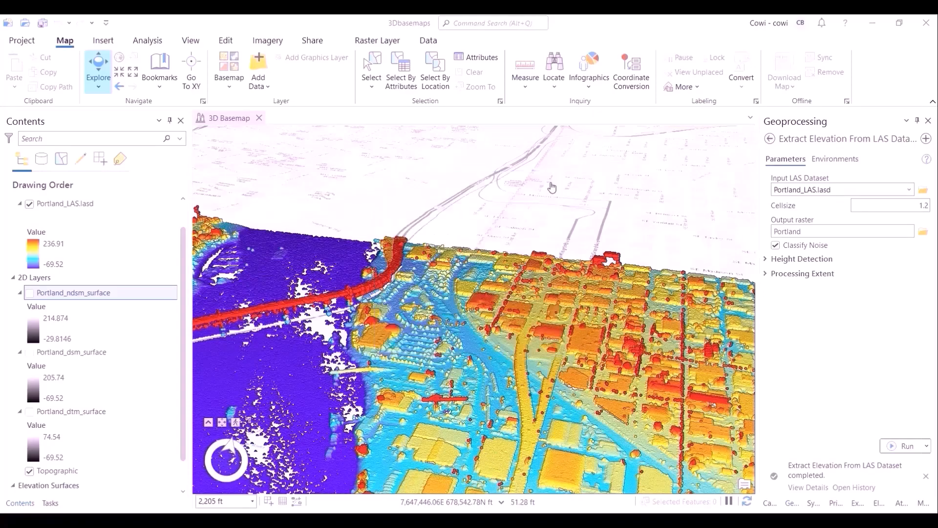
drag(514, 215, 384, 167)
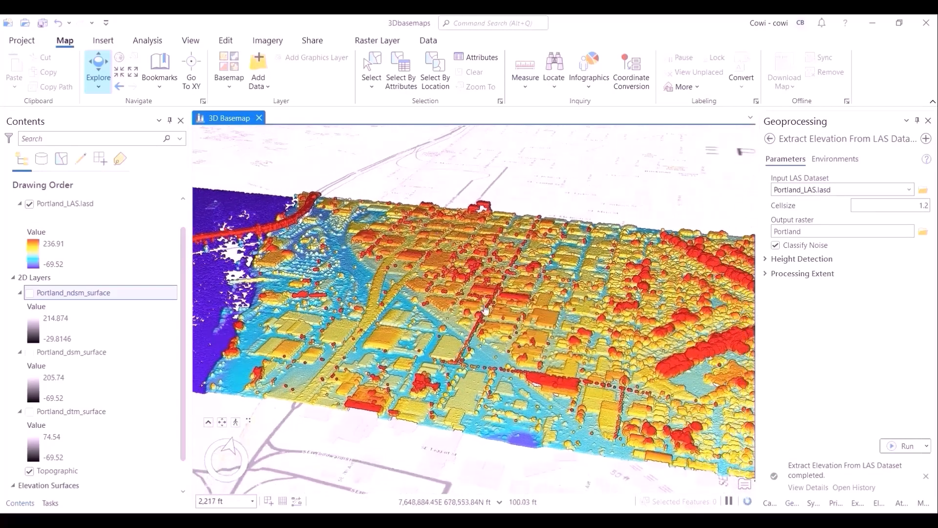
middle_drag(482, 327, 484, 267)
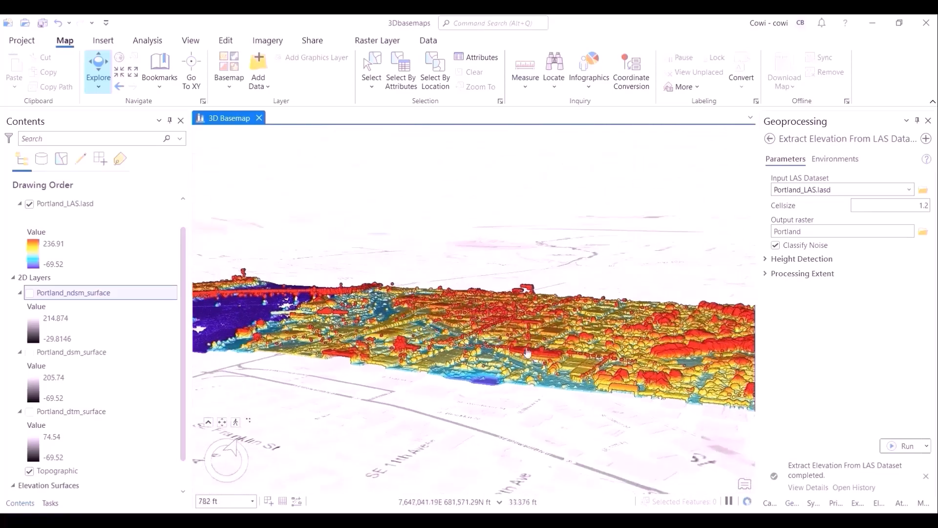
scroll(500, 438, up, 5)
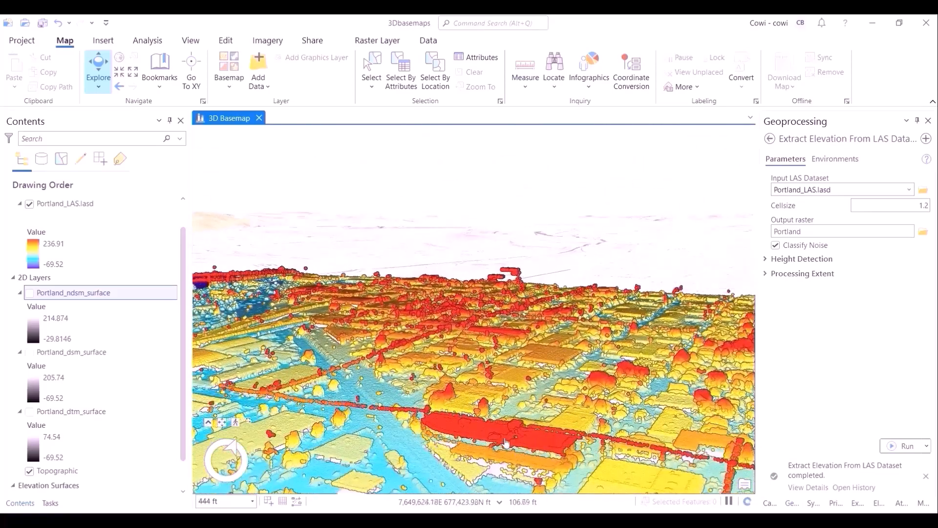
click(530, 442)
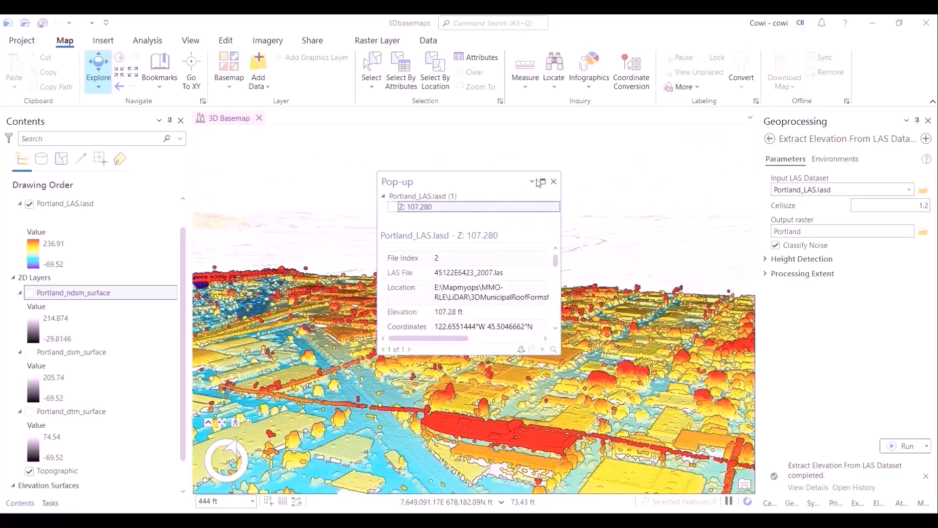
click(555, 182)
- Set the Height Detection maximum height to 215 US Survey Feet and rerun Extract Elevation From LAS Dataset
click(766, 259)
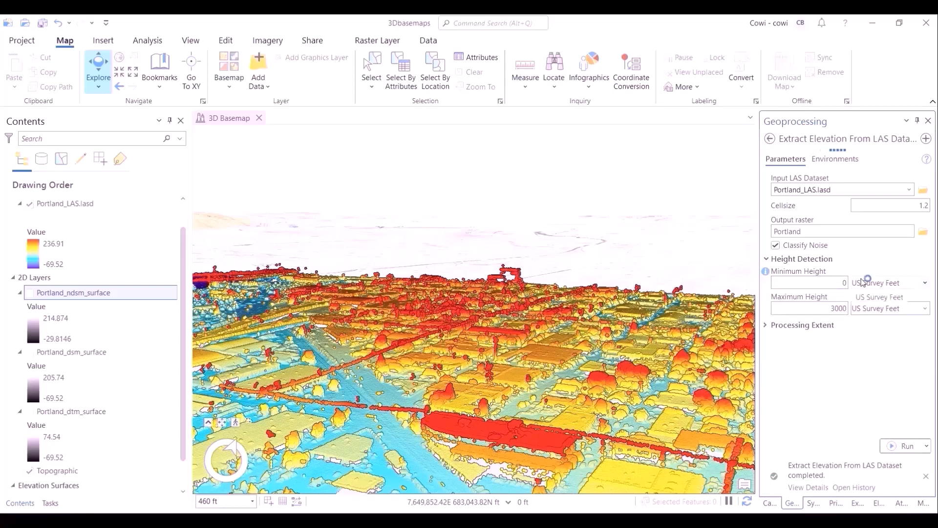
click(834, 308)
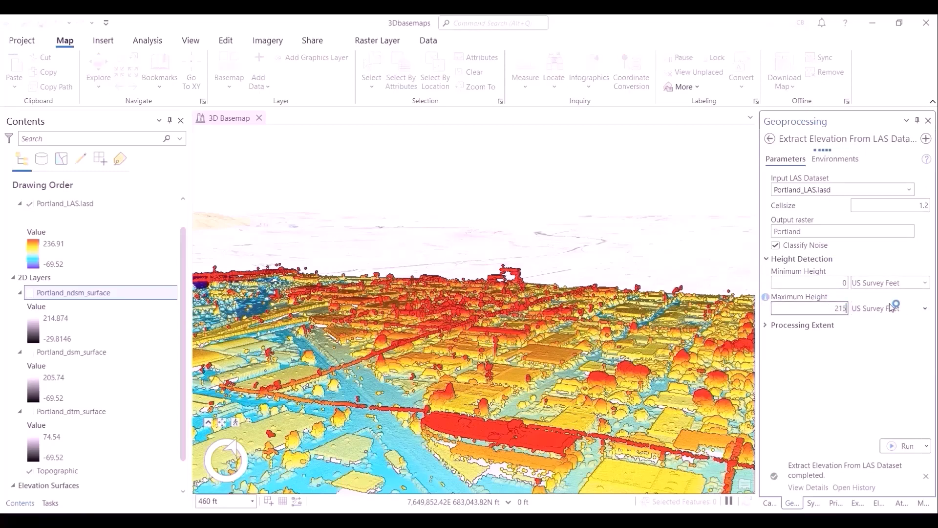
drag(832, 309, 893, 306)
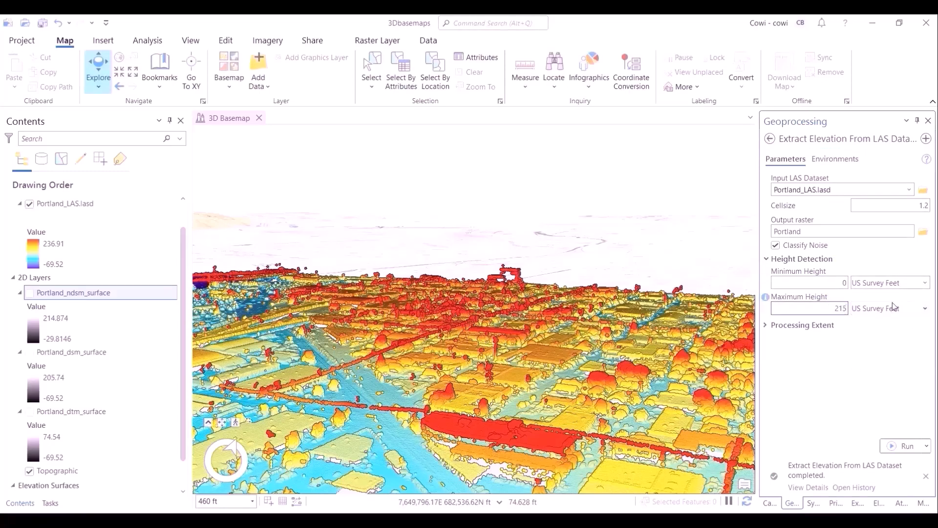
click(924, 390)
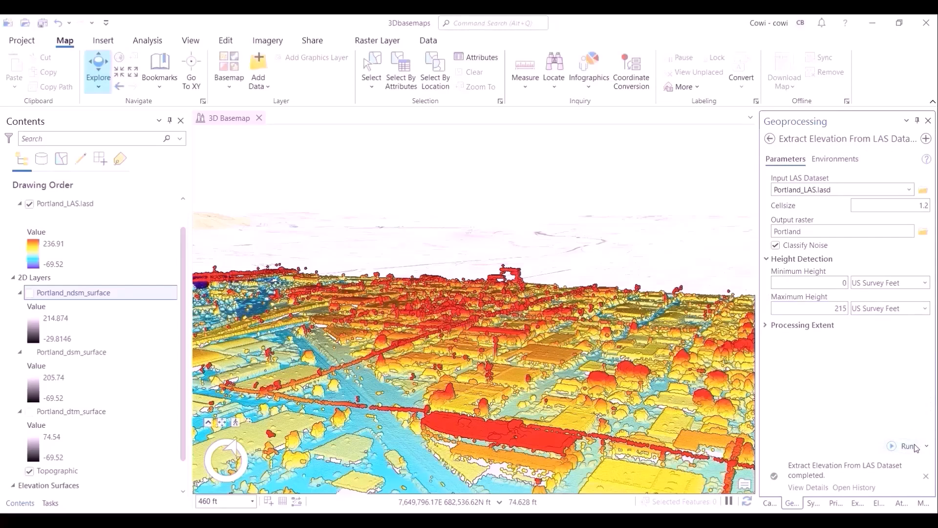
click(915, 447)
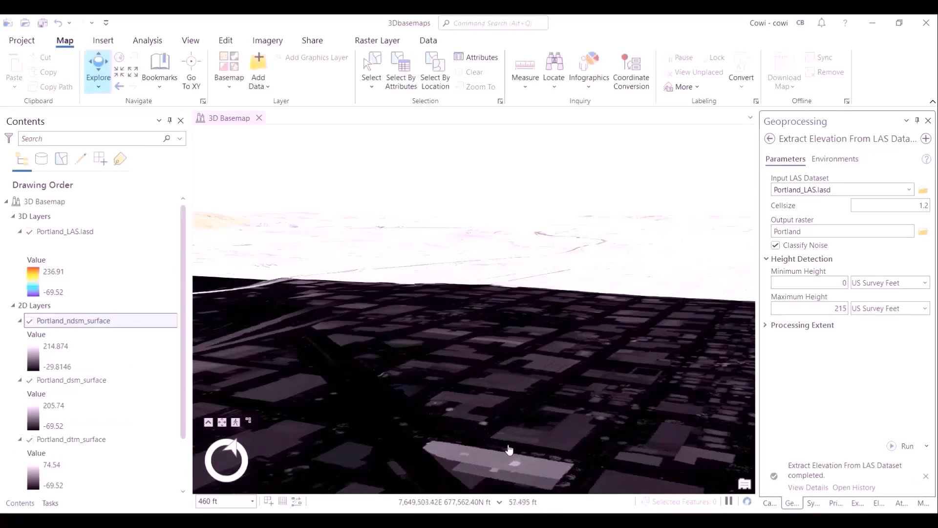
- Hide the Portland_LAS.lasd point cloud layer to show the extracted surface rasters
middle_drag(550, 380, 533, 432)
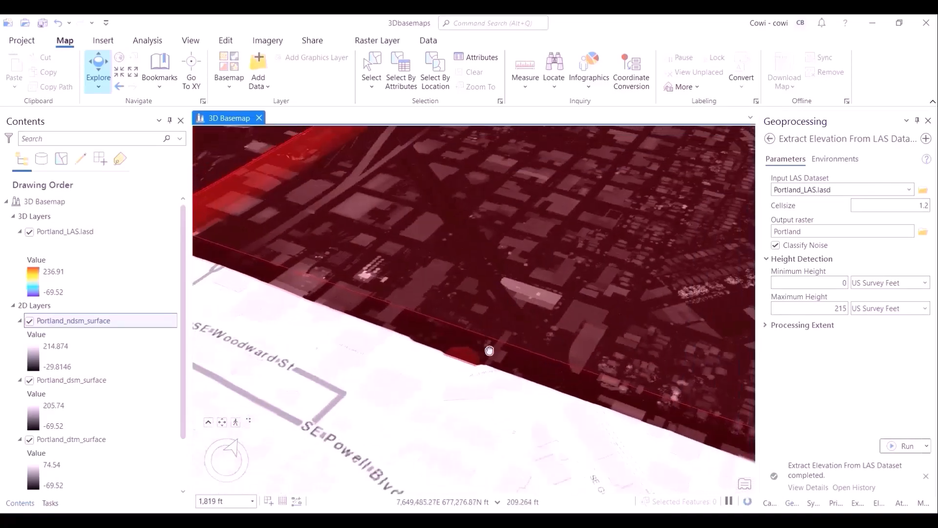
drag(490, 350, 481, 389)
click(29, 232)
scroll(355, 265, down, 3)
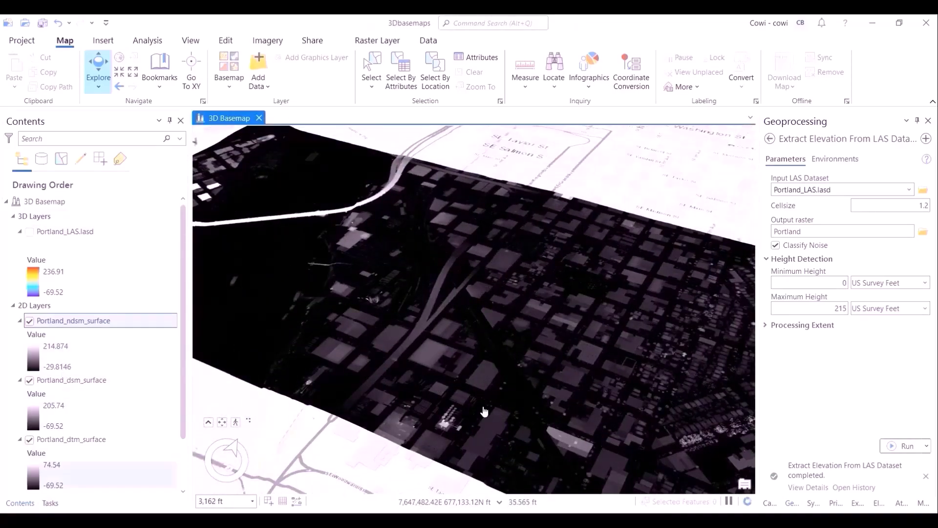
- Add the Portland_Buildings feature class from City_Data.gdb in the Roof_Form_Extraction folder to the map
click(769, 502)
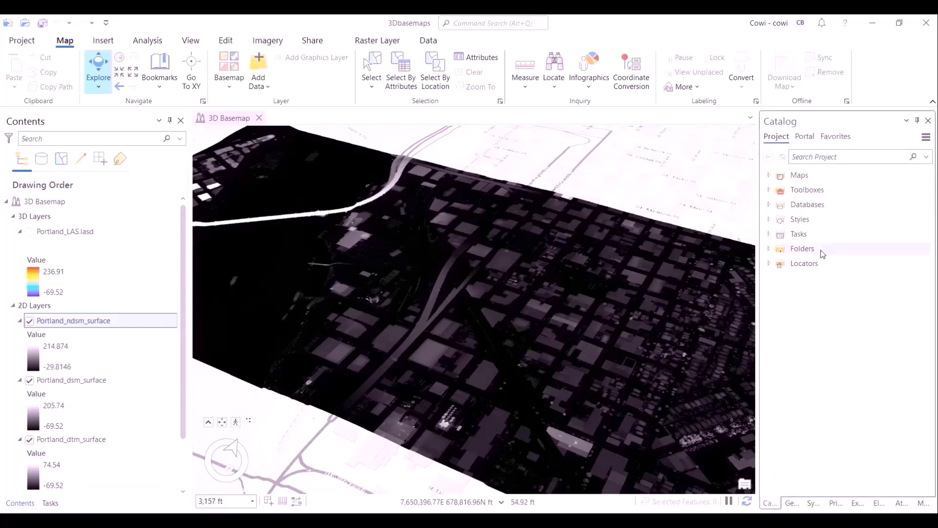
click(769, 249)
click(780, 278)
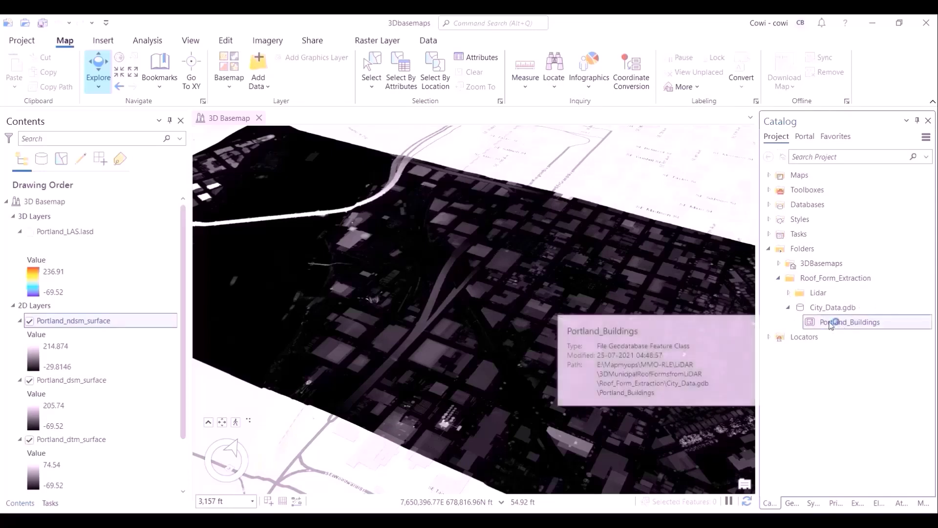
right_click(836, 322)
click(706, 90)
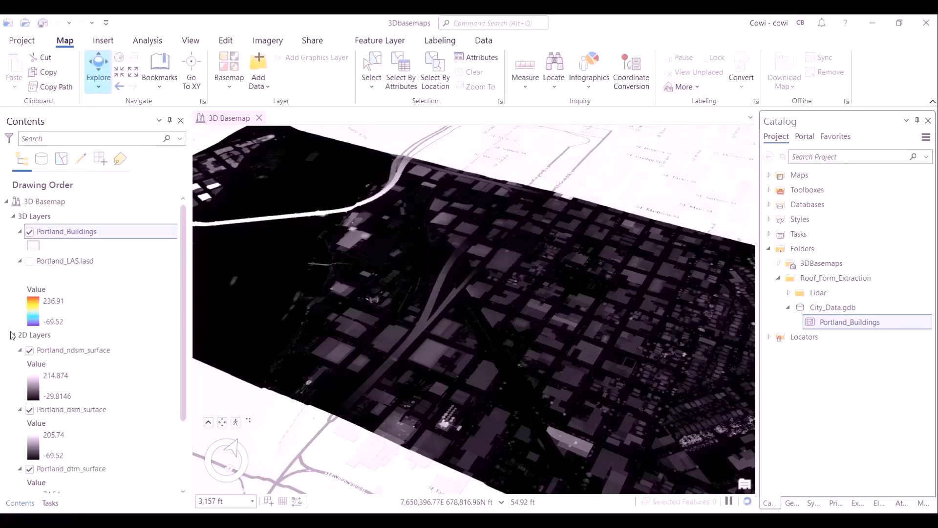
- Hide the nDSM and DSM surface layers and zoom to the Portland_Buildings layer
click(30, 351)
click(29, 409)
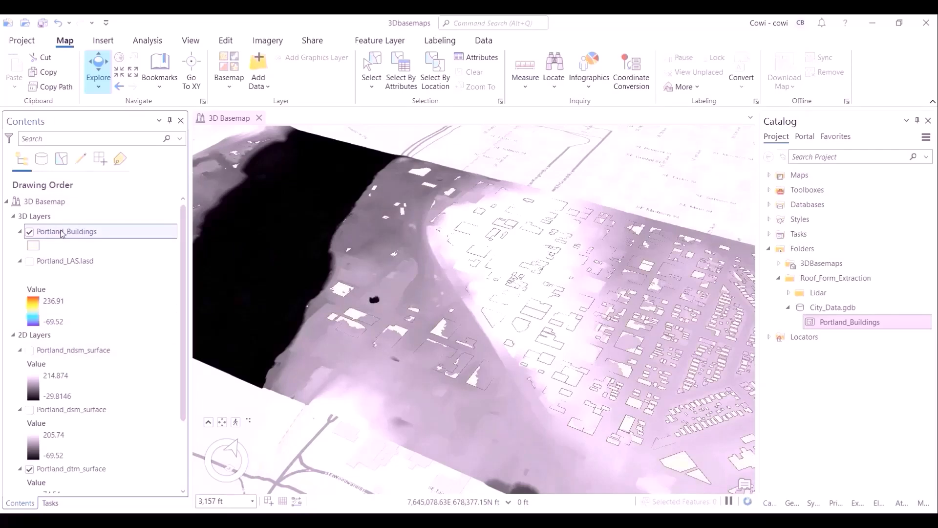
right_click(62, 234)
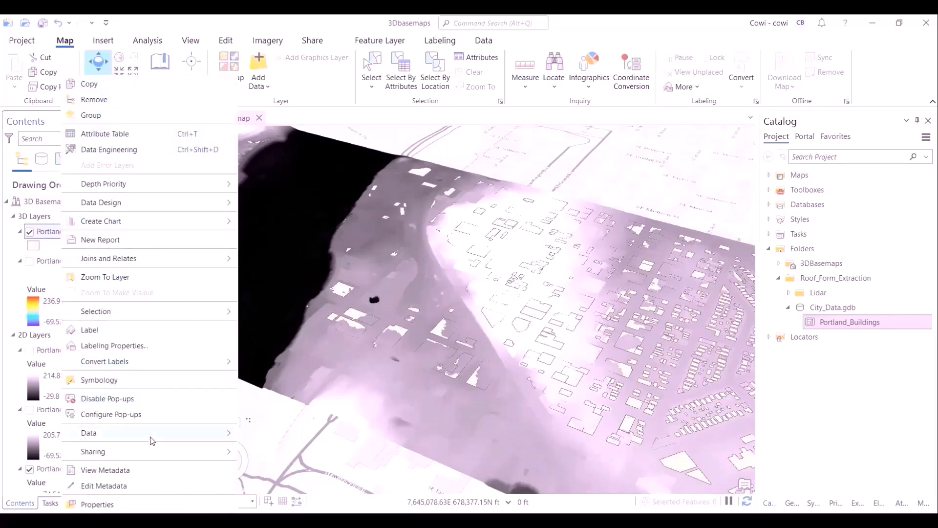
click(121, 278)
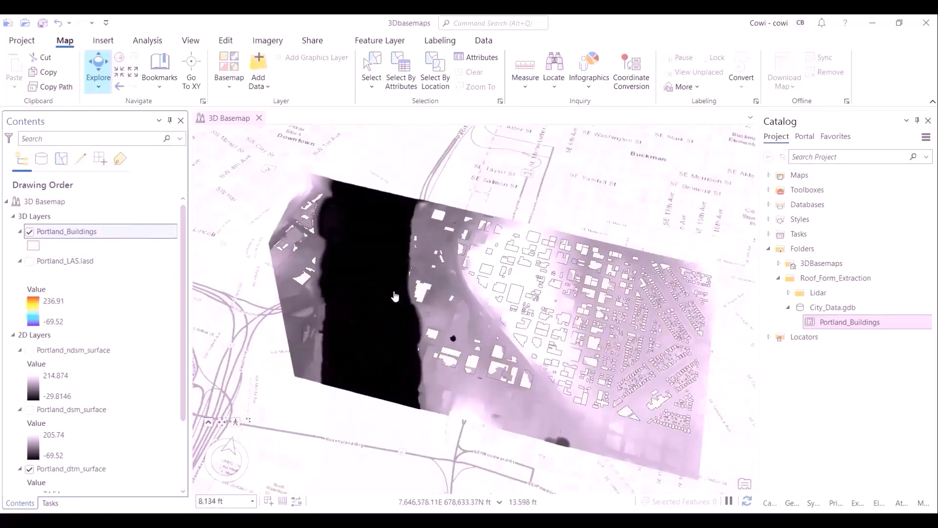
scroll(476, 298, up, 5)
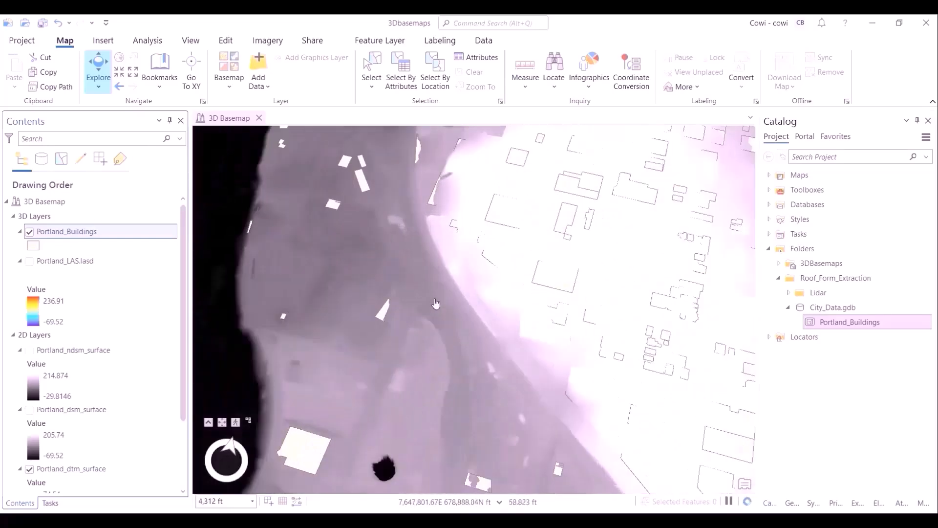
drag(488, 460, 476, 385)
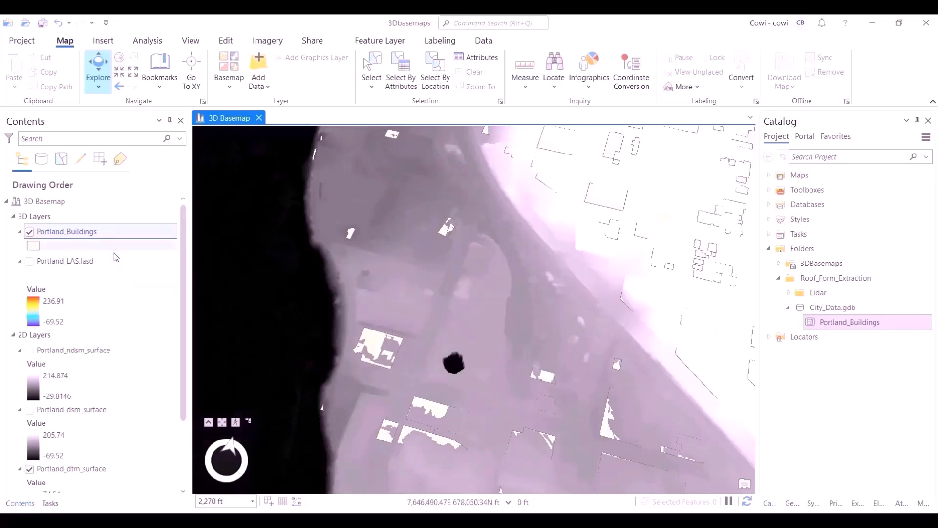
- Open the Portland_Buildings attribute table and review its fields such as Total height and Roof form
key(ctrl+t)
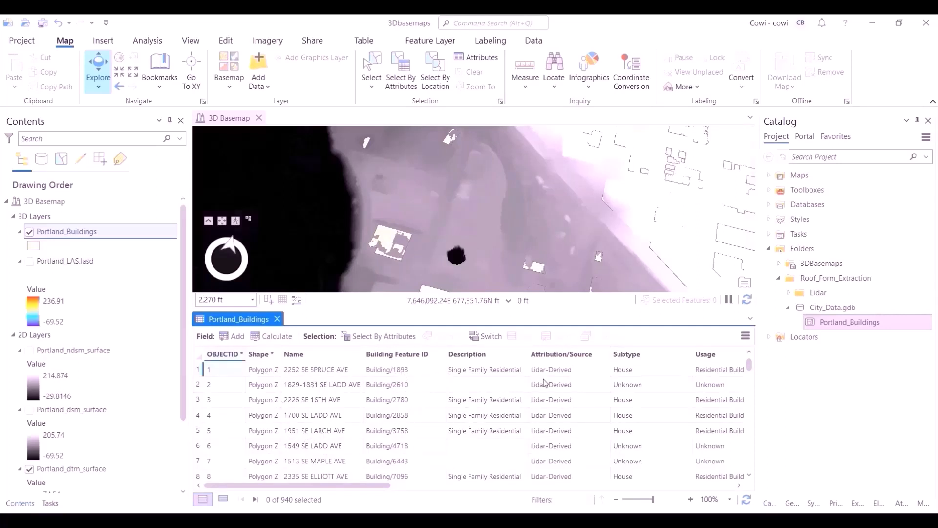
drag(364, 487, 467, 485)
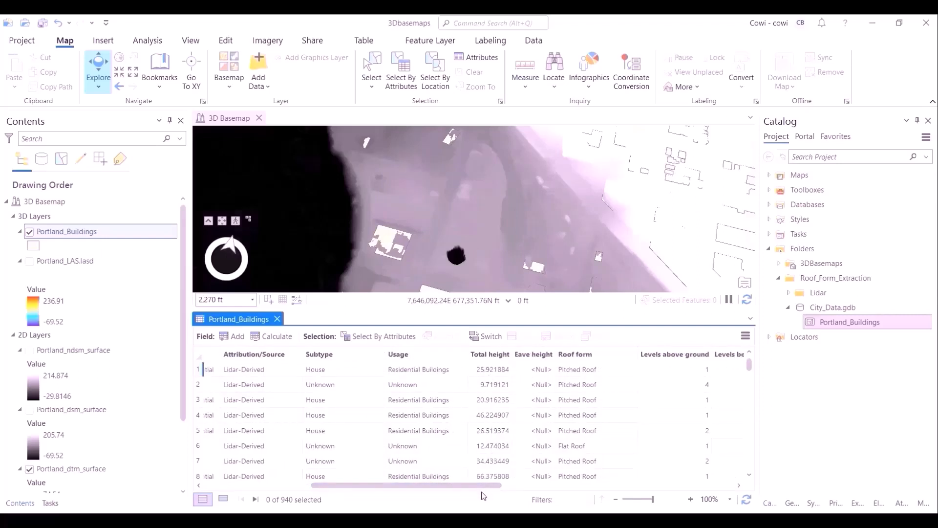
drag(489, 485, 598, 491)
drag(499, 488, 451, 485)
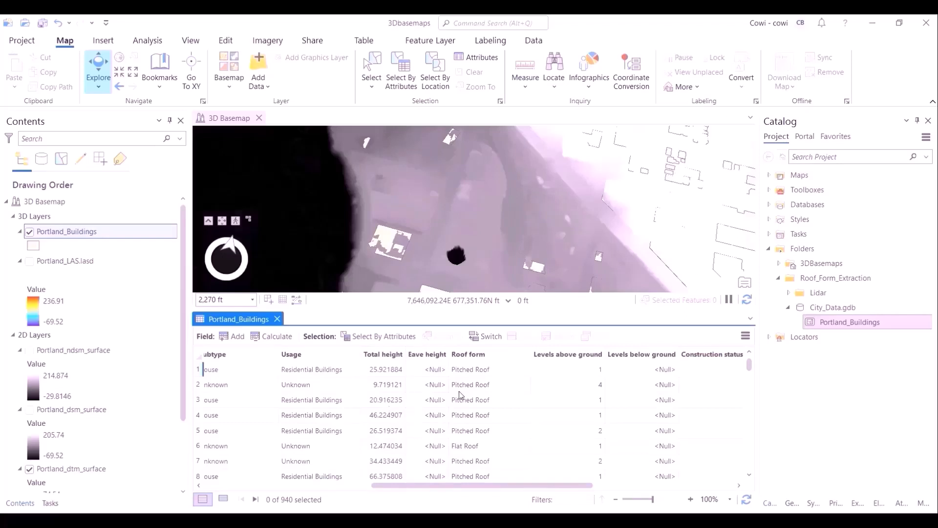
click(277, 318)
- Add Portland_dtm from 3DBasemaps.gdb as an elevation source layer to the Ground surface
scroll(103, 420, down, 4)
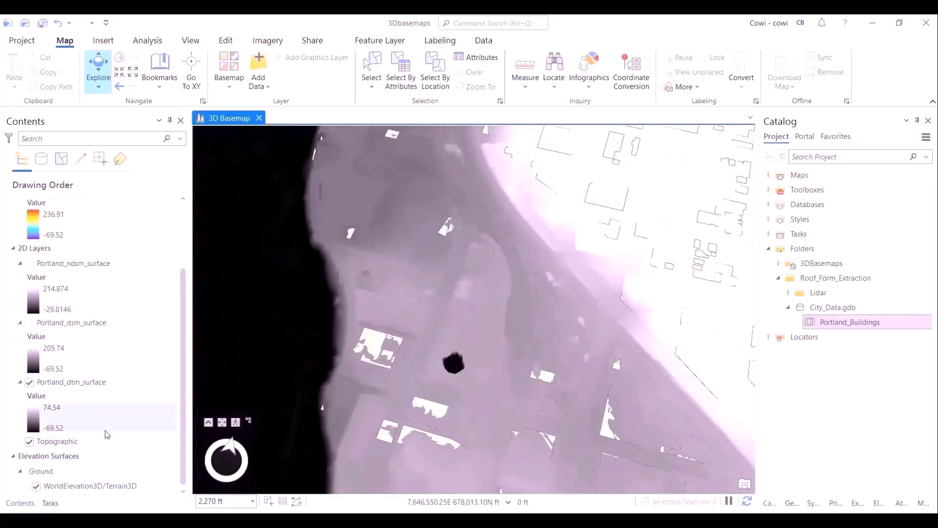
right_click(74, 471)
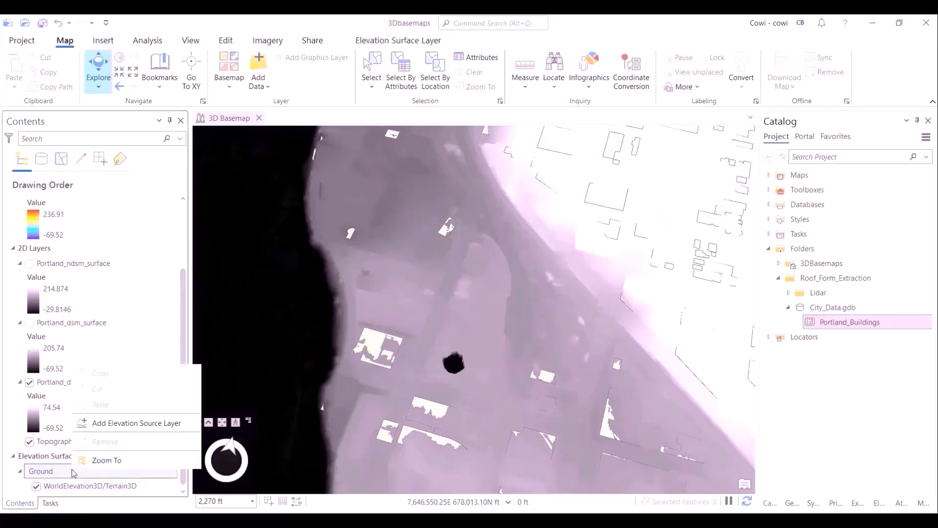
click(111, 421)
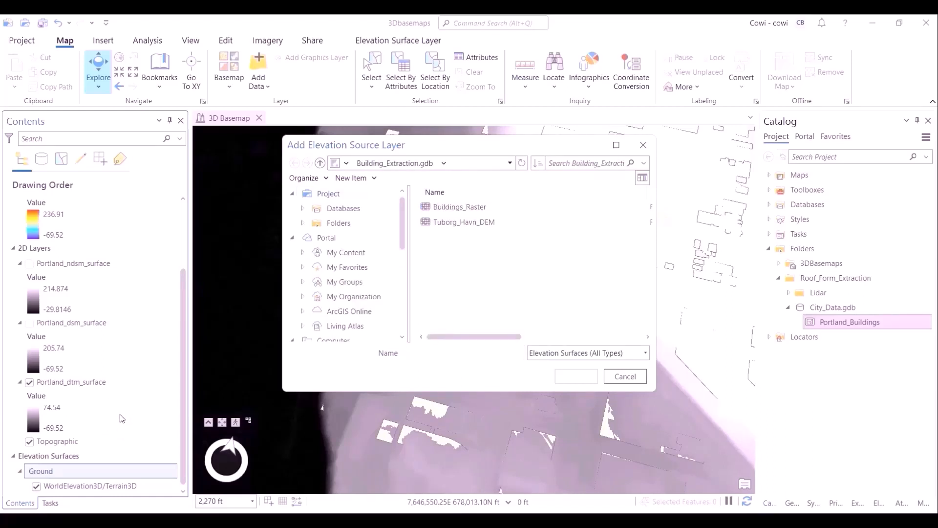
click(344, 208)
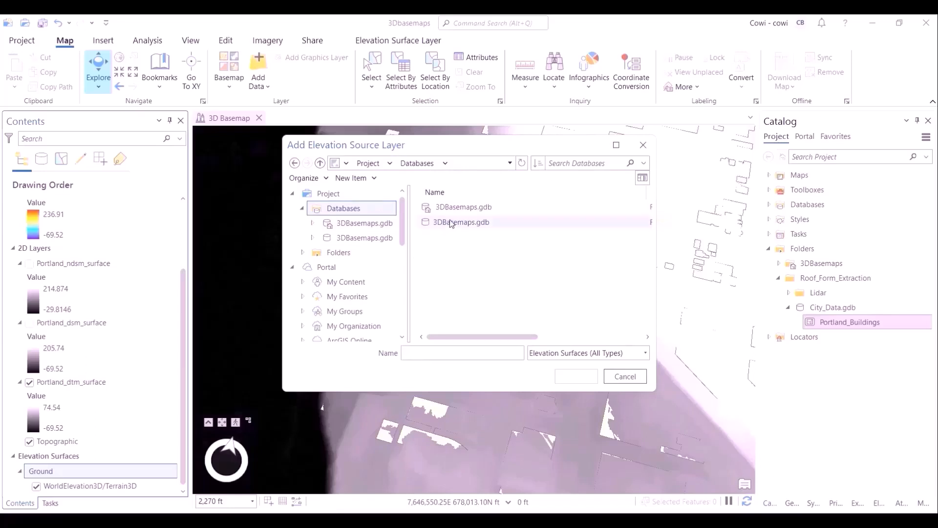
click(370, 165)
double_click(444, 222)
click(442, 208)
double_click(444, 208)
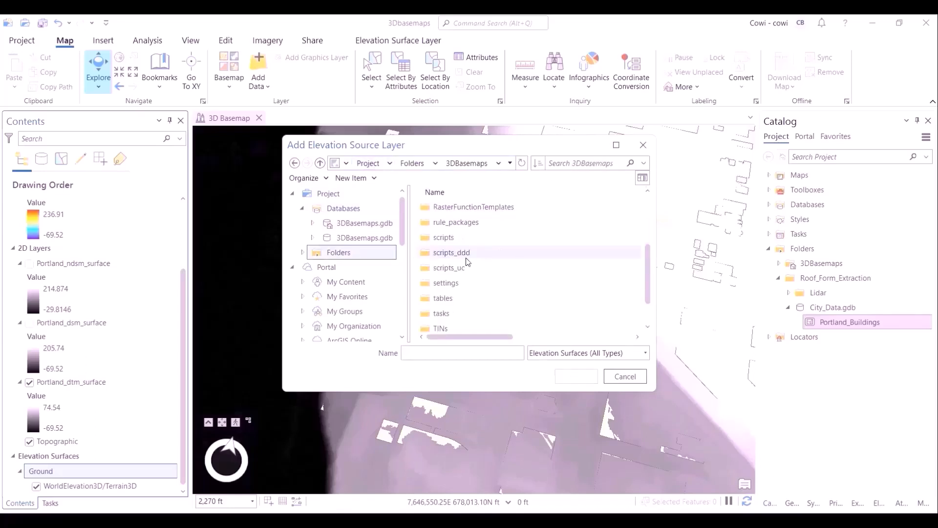
double_click(469, 209)
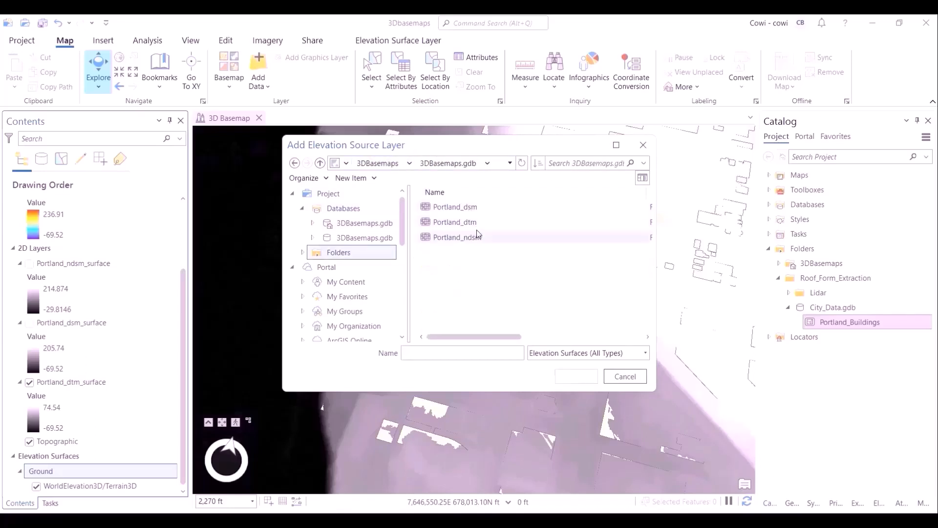
click(446, 222)
click(576, 376)
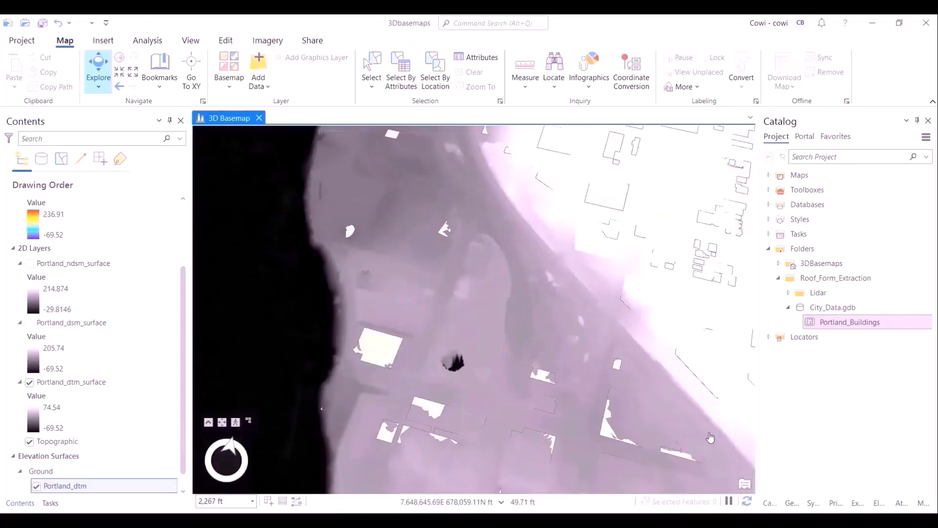
- Hide the Portland_dtm_surface layer to view the building footprints on the new ground elevation
middle_drag(710, 437, 694, 415)
scroll(684, 415, down, 3)
drag(669, 410, 539, 330)
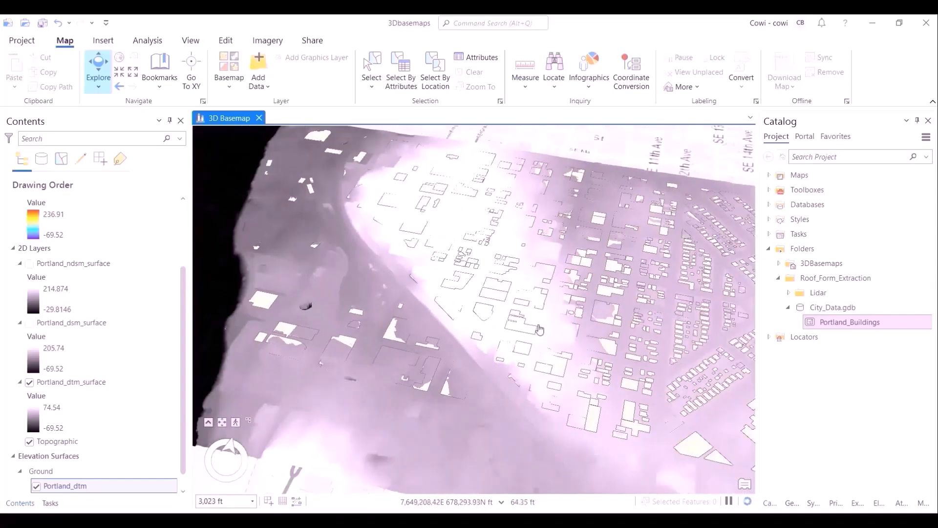
scroll(480, 319, down, 3)
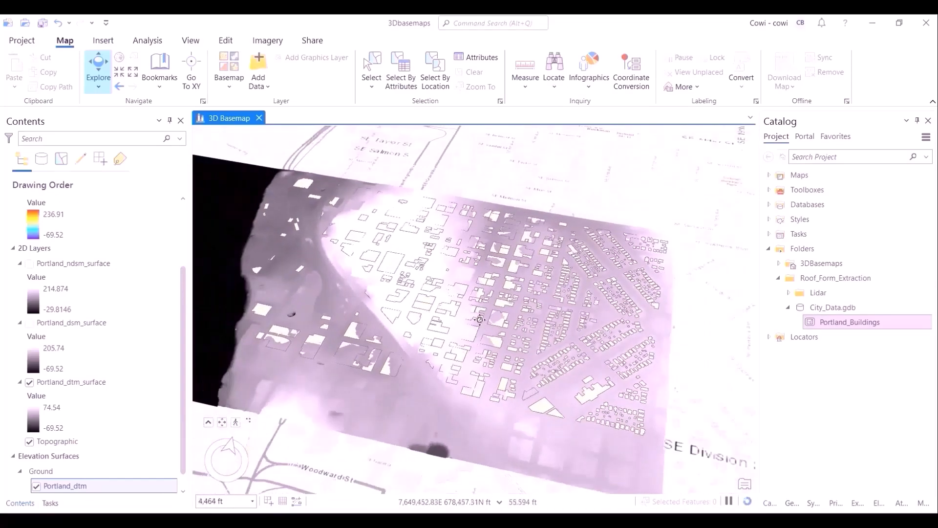
middle_drag(480, 320, 479, 396)
drag(477, 386, 537, 421)
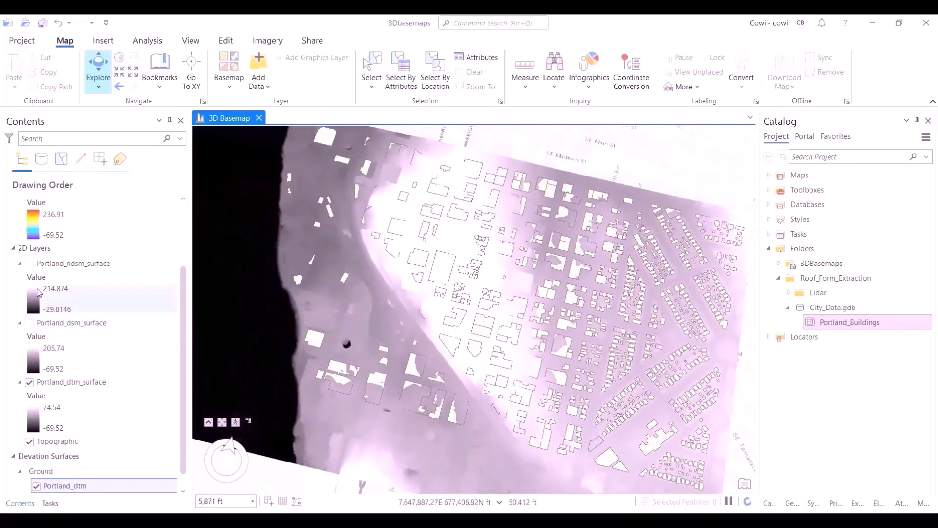
click(29, 382)
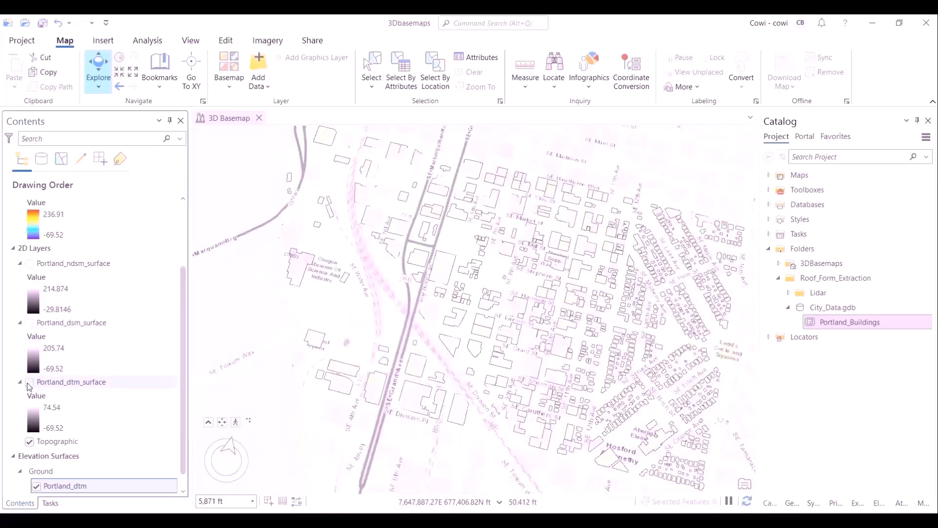
scroll(63, 430, down, 1)
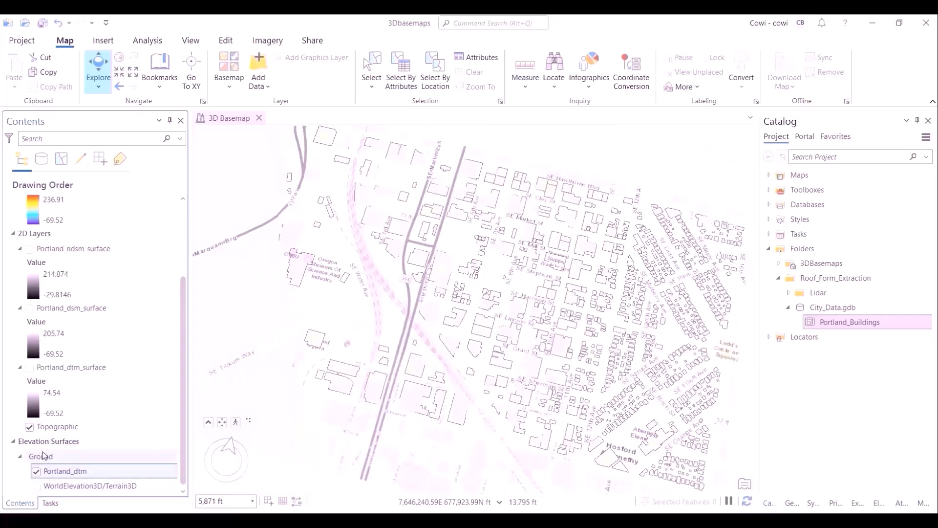
- Zoom in on the buildings and briefly open the Portland_Buildings attribute table, then close it
click(36, 486)
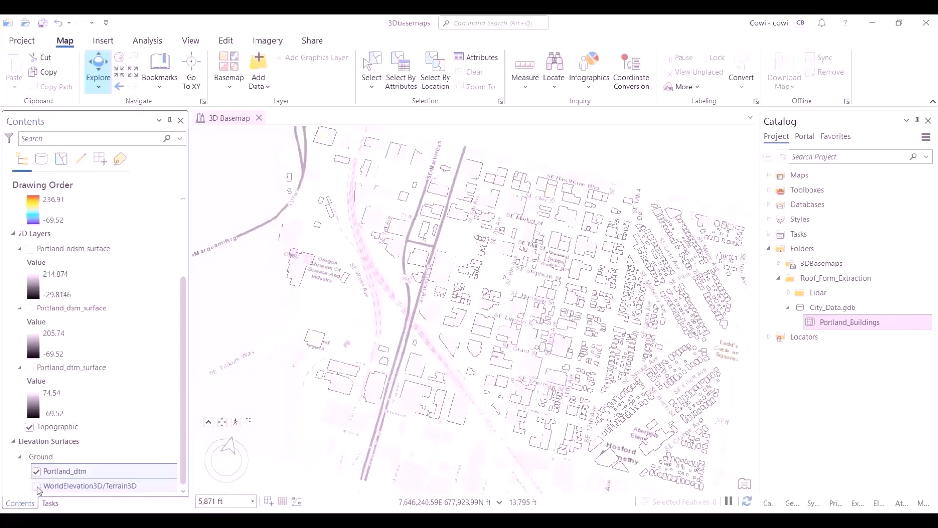
drag(569, 307, 536, 301)
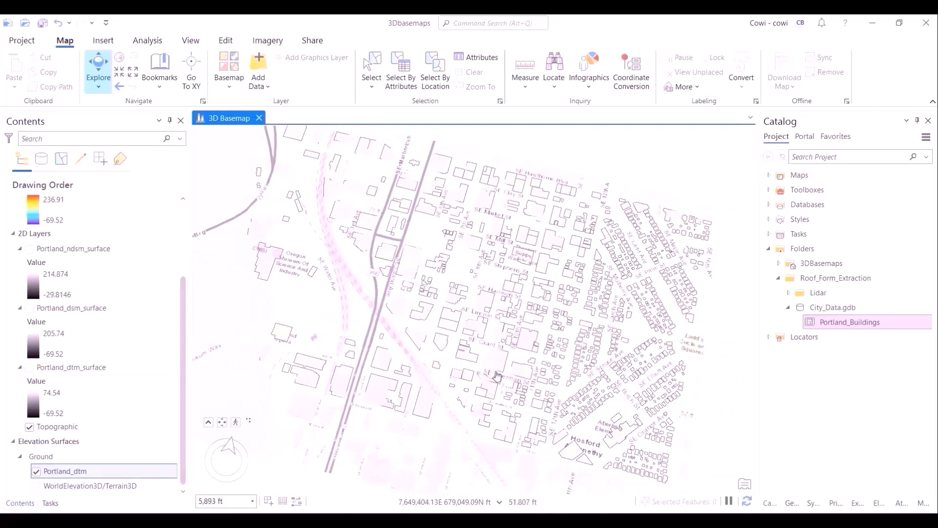
scroll(497, 375, up, 2)
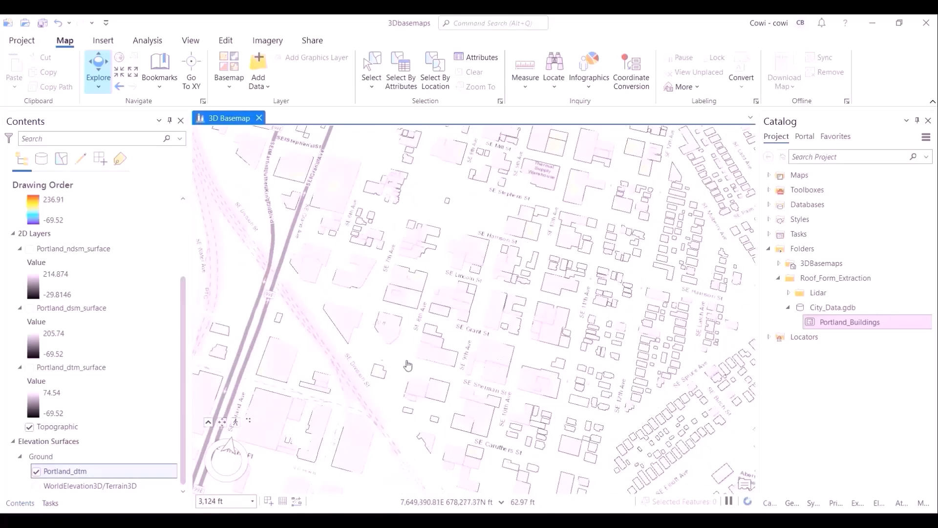
click(86, 231)
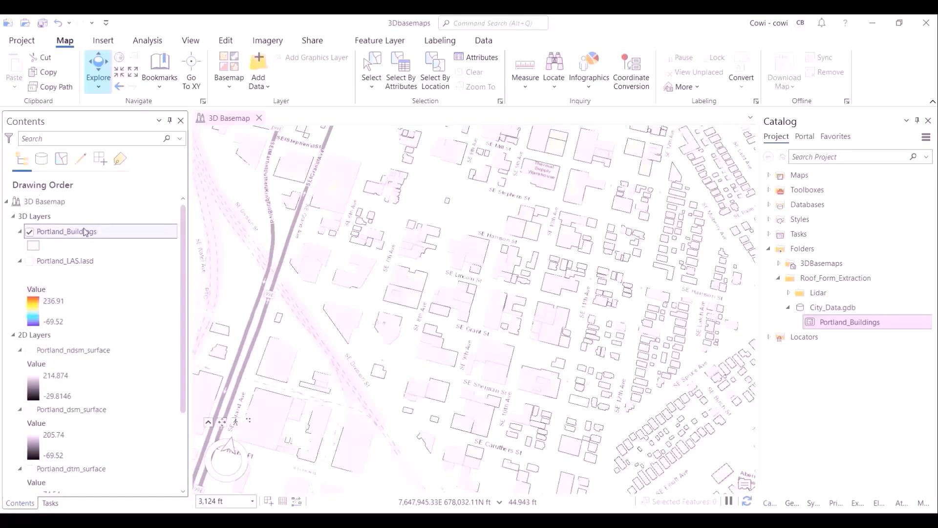
key(ctrl+t)
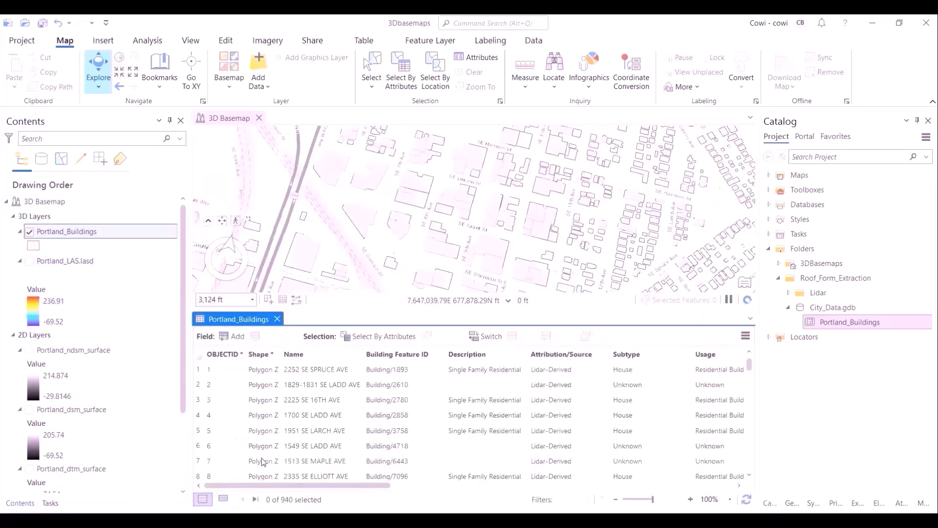
click(277, 318)
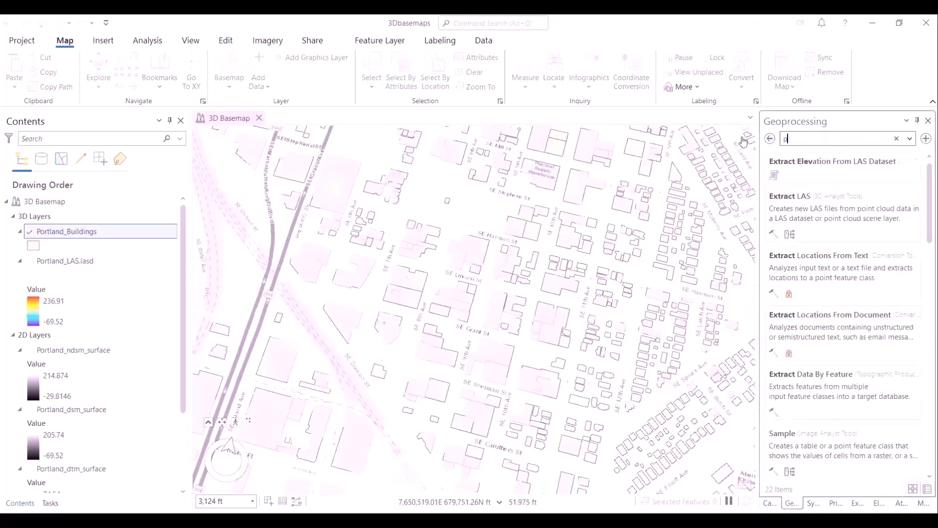
- Open the Publish ground elevation surface layer task from the How to use 3D Basemaps tasks
text(publish ground)
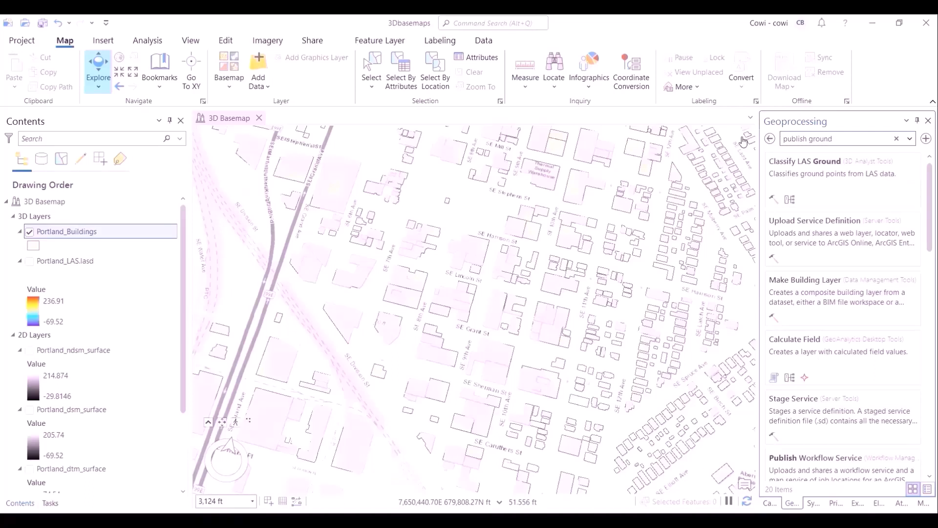
click(50, 503)
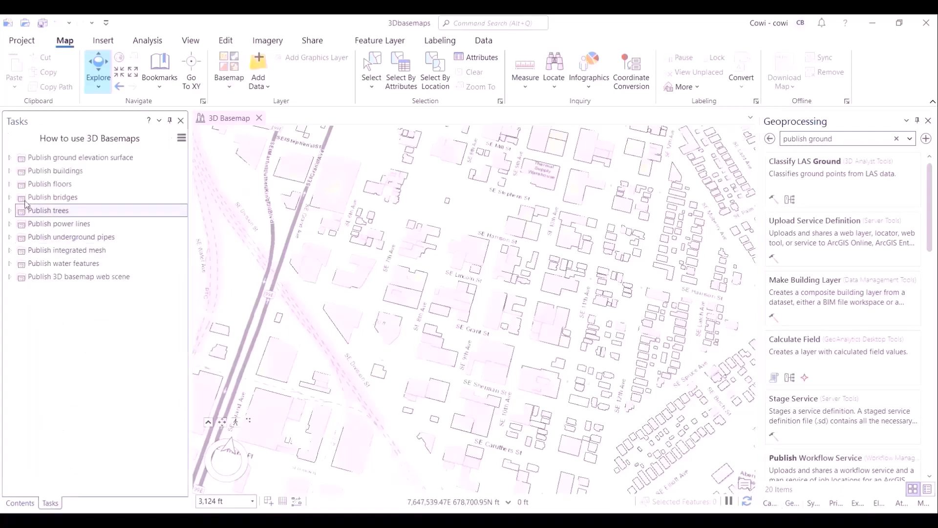
click(9, 158)
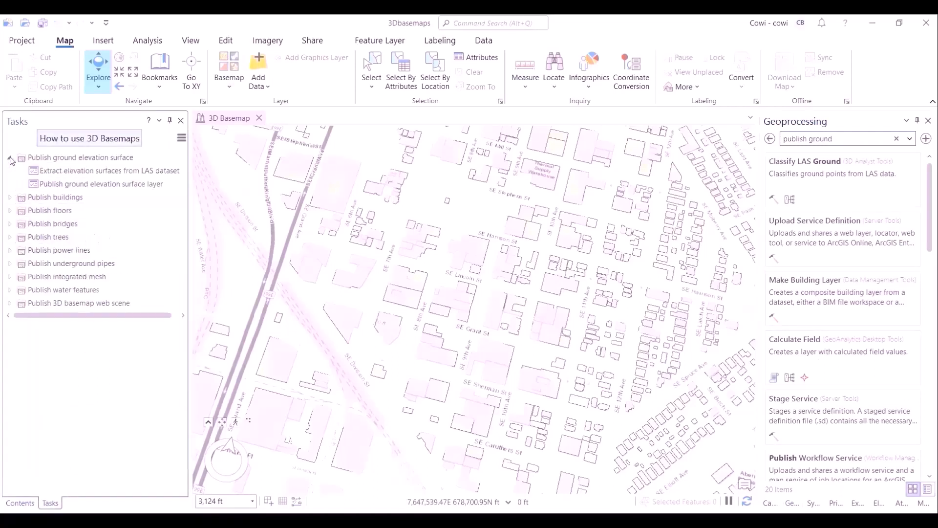
click(55, 185)
click(180, 184)
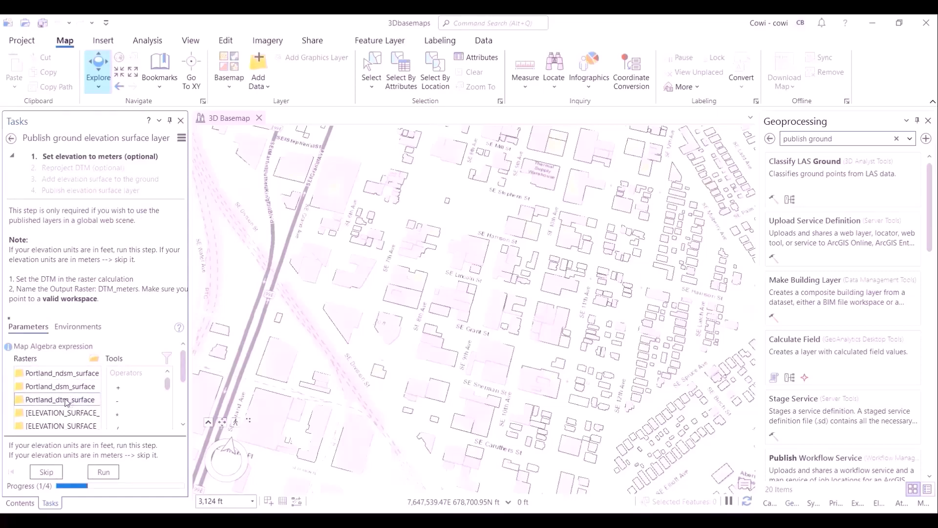
- Build the expression "Portland_dtm_surface" * 0.3048 and run the step converting the DTM elevations to meters
double_click(65, 399)
drag(182, 363, 182, 382)
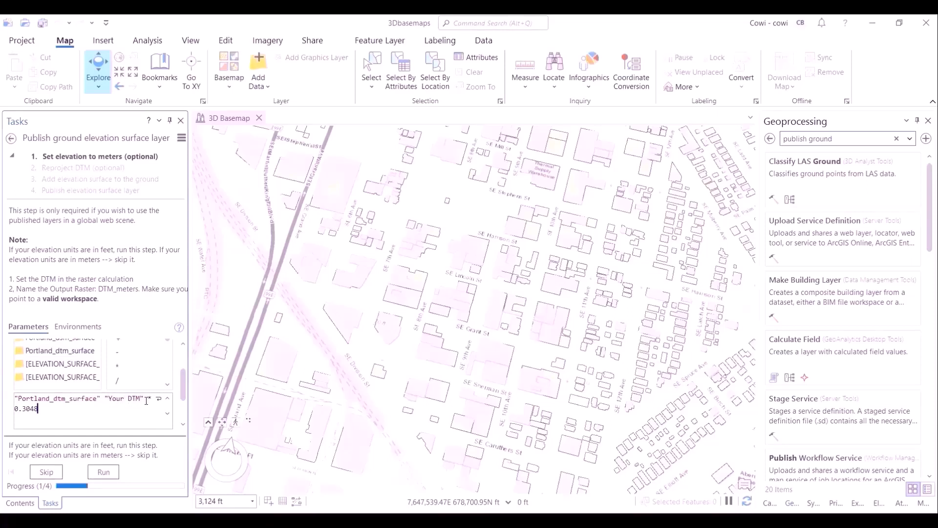
key(BackSpace)
key(BackSpace)
key(BackSpace)
key(BackSpace)
key(BackSpace)
key(BackSpace)
key(BackSpace)
key(BackSpace)
key(BackSpace)
key(BackSpace)
key(BackSpace)
scroll(146, 401, down, 2)
click(103, 471)
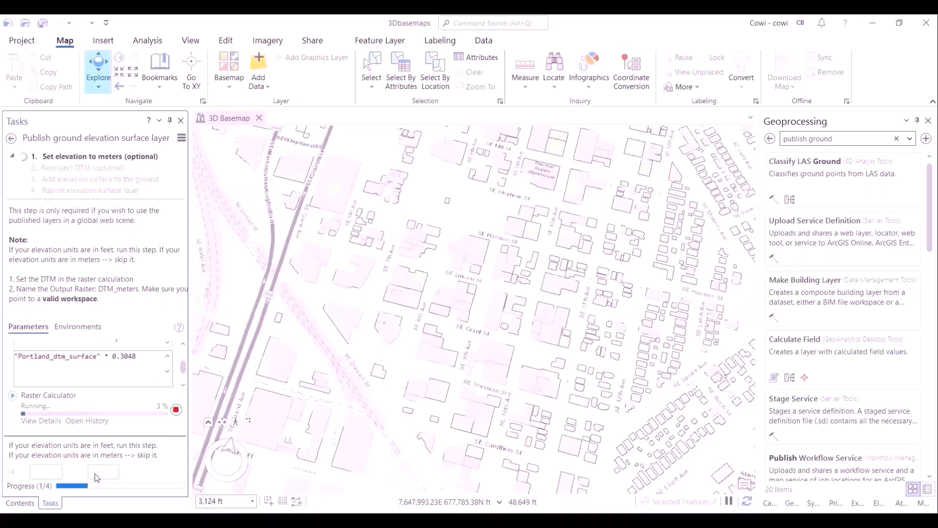
mouse_move(183, 366)
mouse_down()
mouse_move(180, 351)
mouse_move(184, 383)
mouse_up()
mouse_move(169, 389)
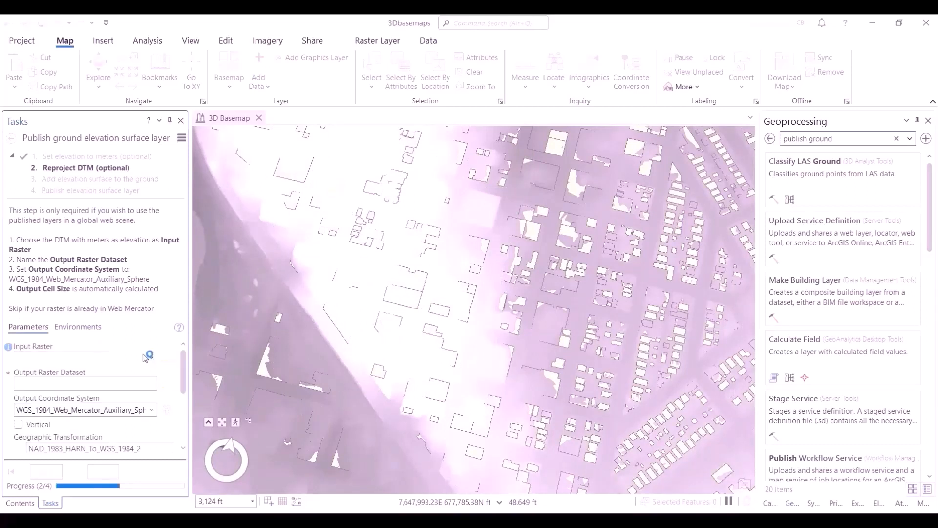
- Name the reprojected output raster DTM_Project and try to run the Reproject DTM step
click(93, 384)
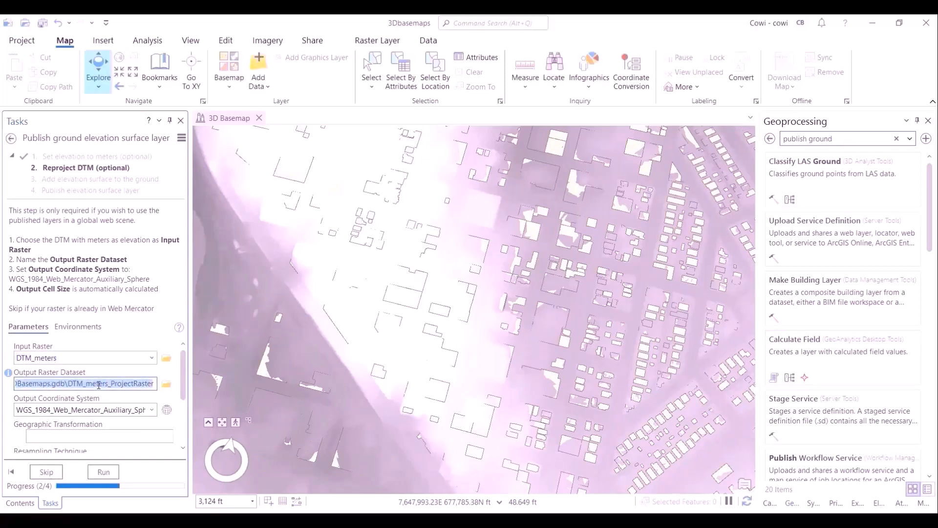
text(DTM_Project)
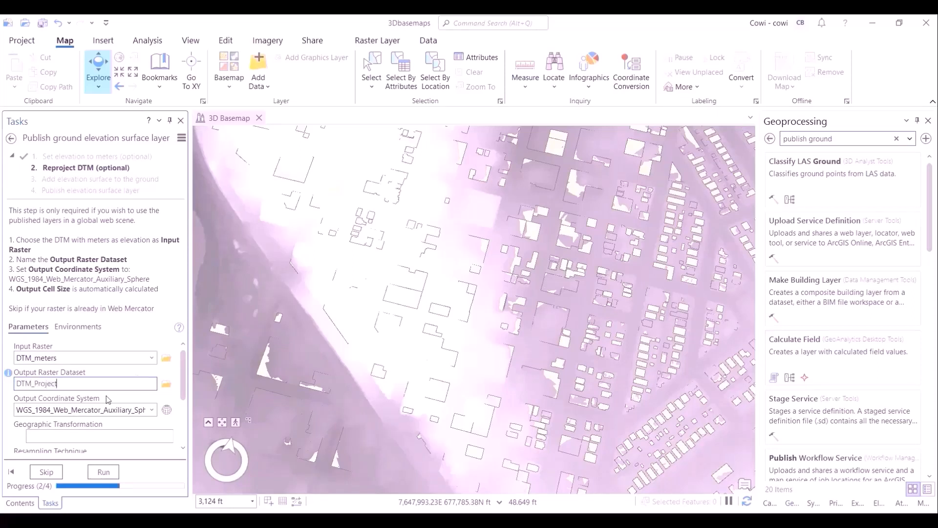
click(103, 472)
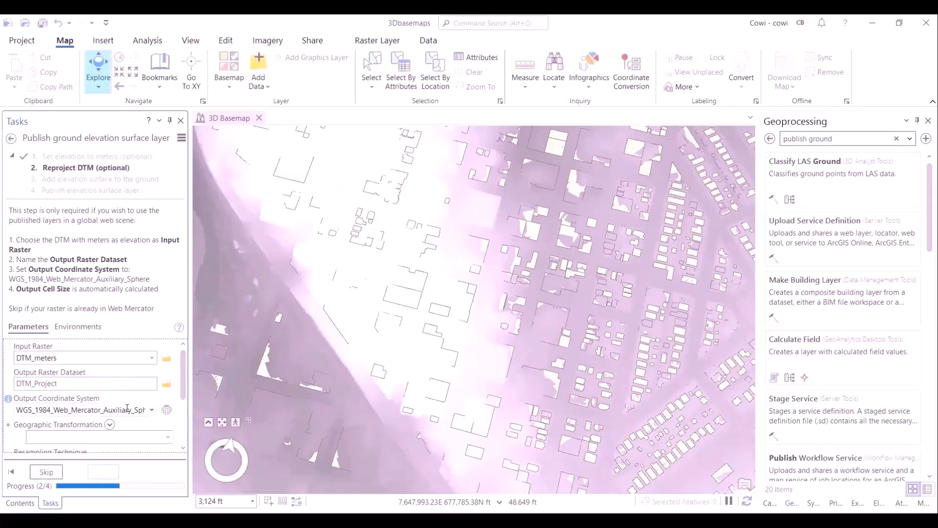
- Set the geographic transformation to WGS_1984_(ITRF08)_To_NAD_1983_2011 and run the Reproject DTM step
scroll(164, 395, down, 2)
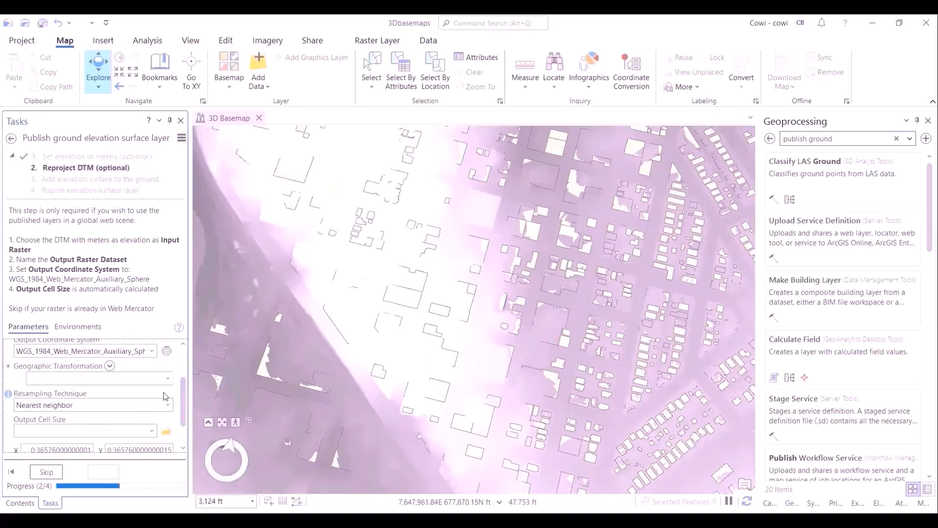
click(167, 378)
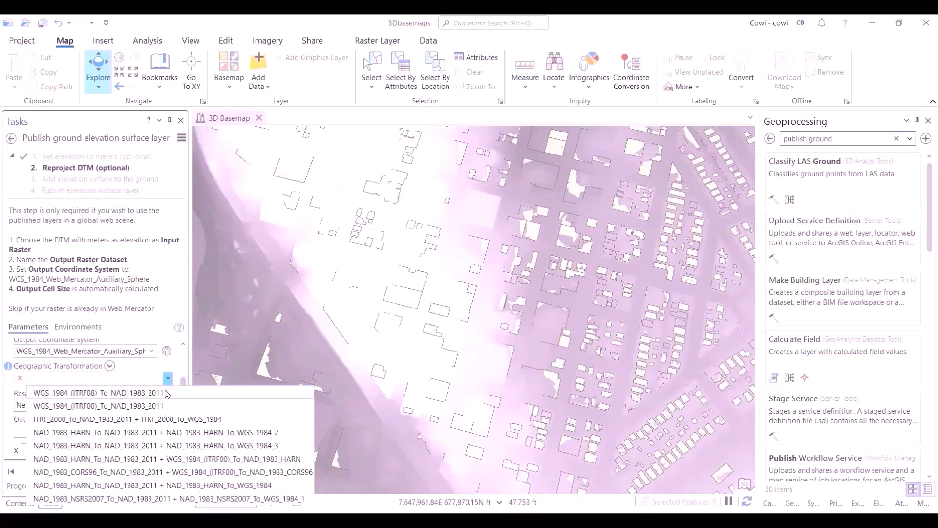
click(166, 391)
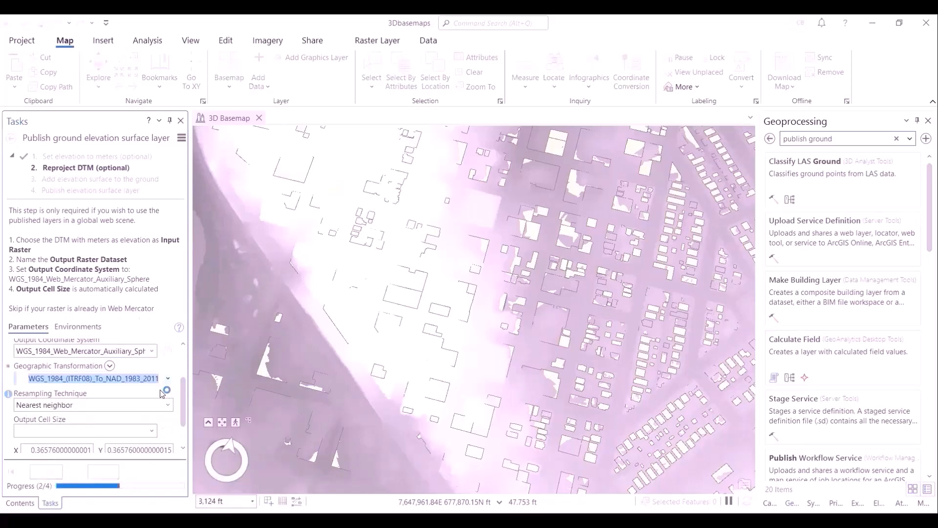
scroll(184, 433, down, 1)
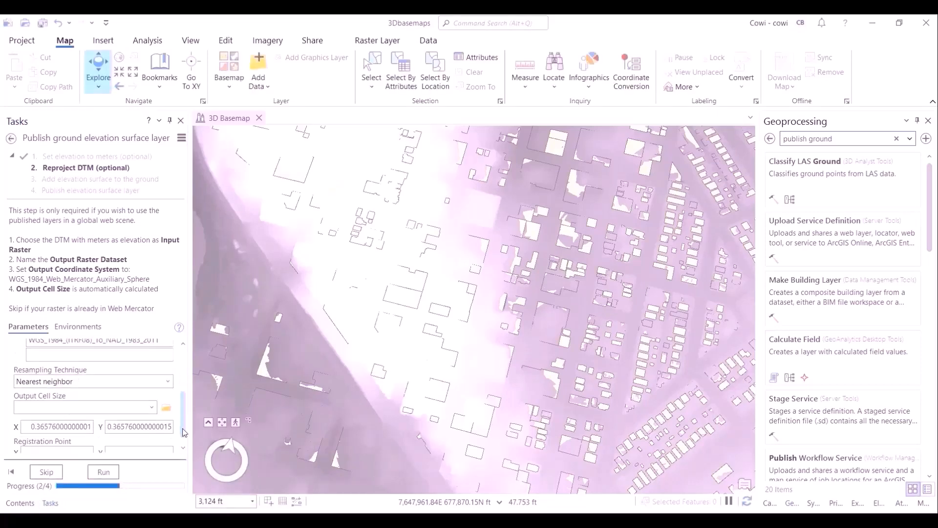
drag(182, 430, 183, 434)
click(93, 474)
click(20, 503)
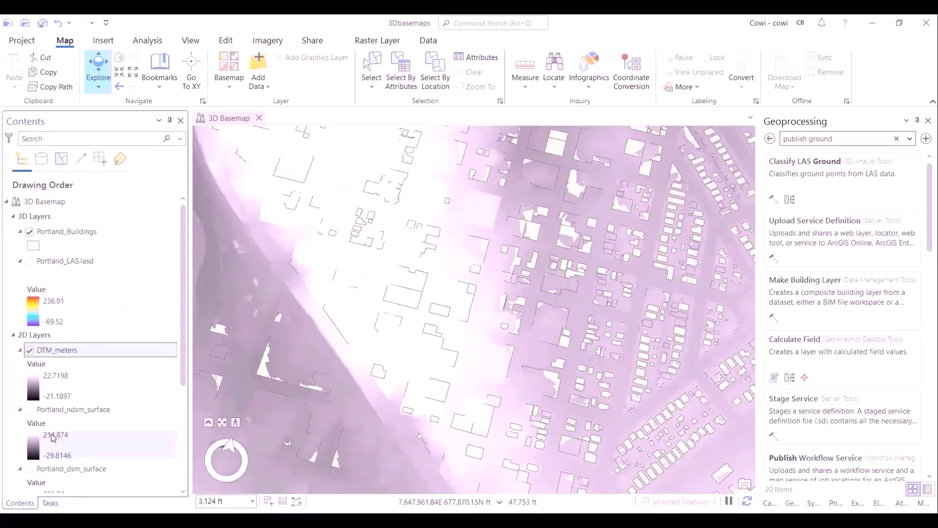
click(50, 503)
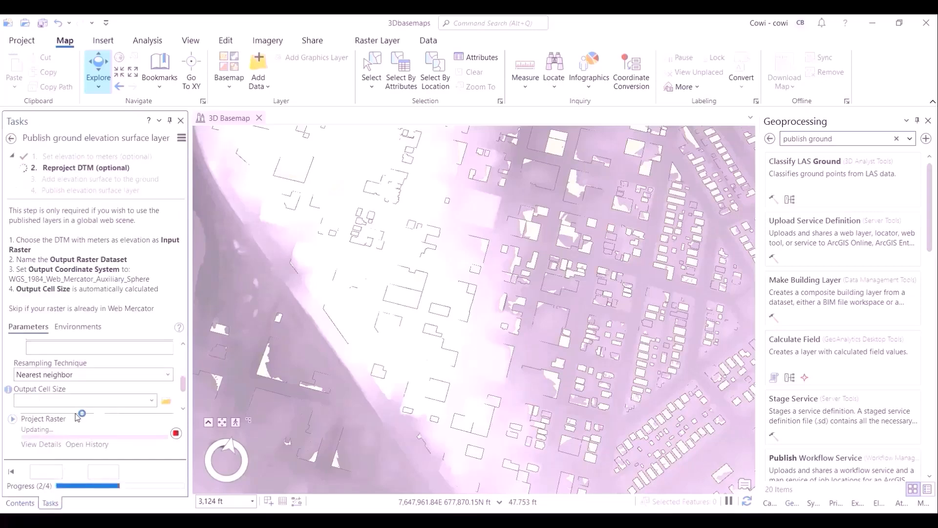
mouse_move(75, 419)
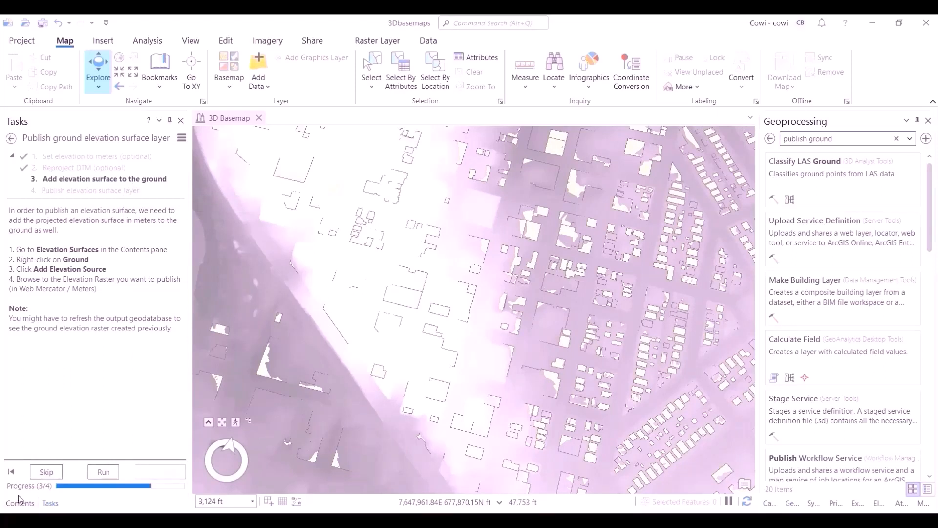
click(108, 334)
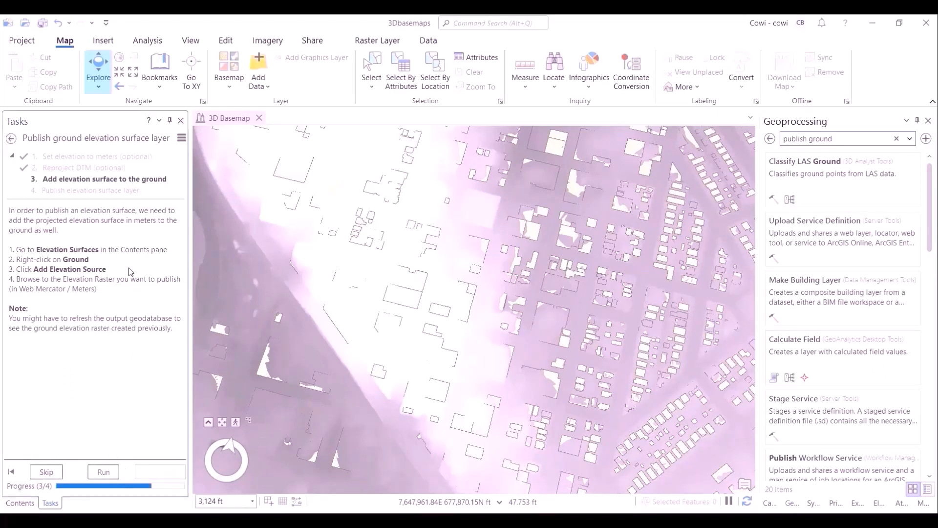
click(34, 504)
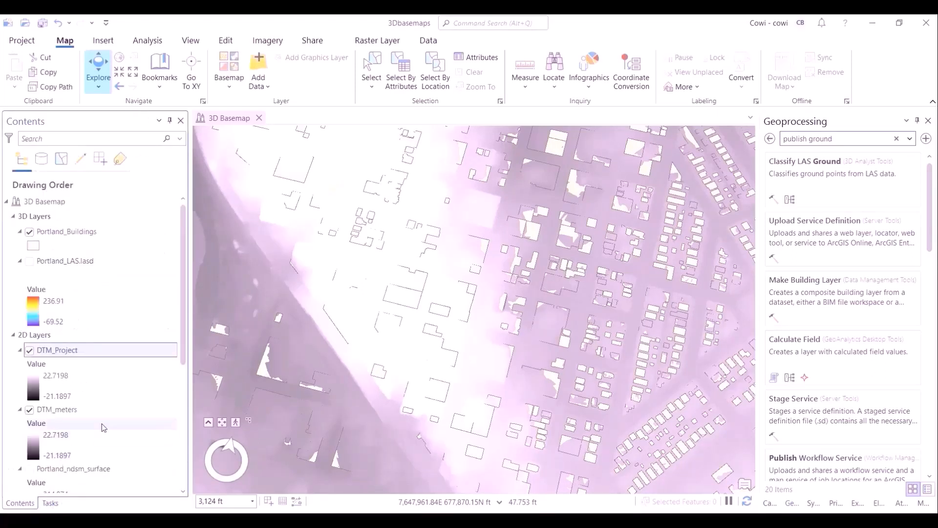
scroll(100, 430, down, 10)
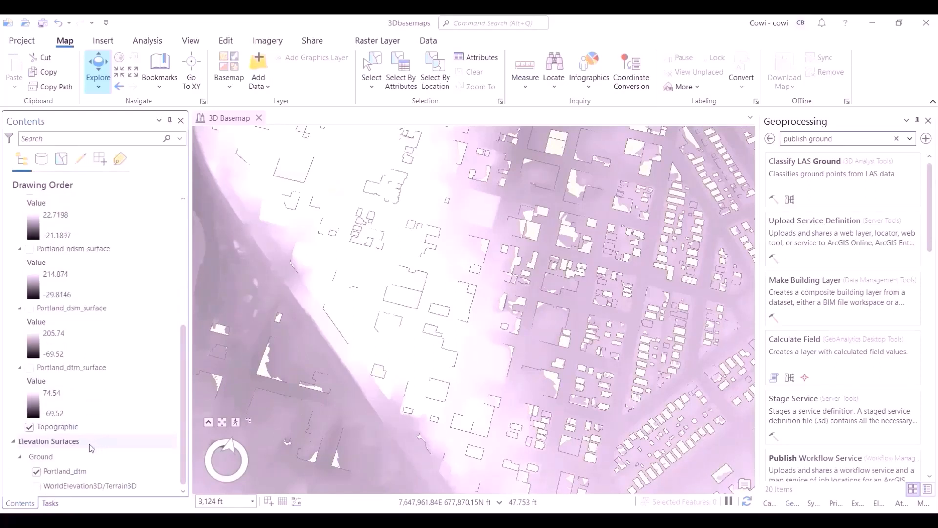
right_click(84, 444)
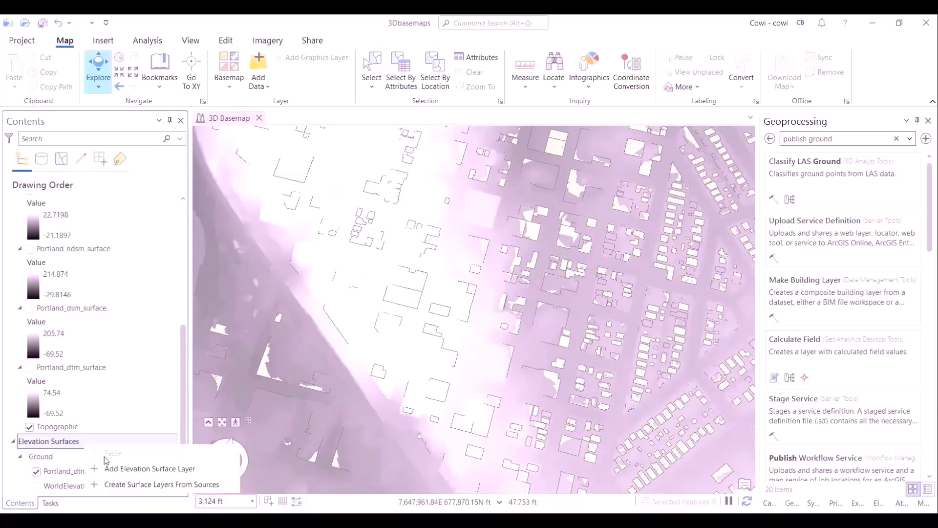
click(112, 470)
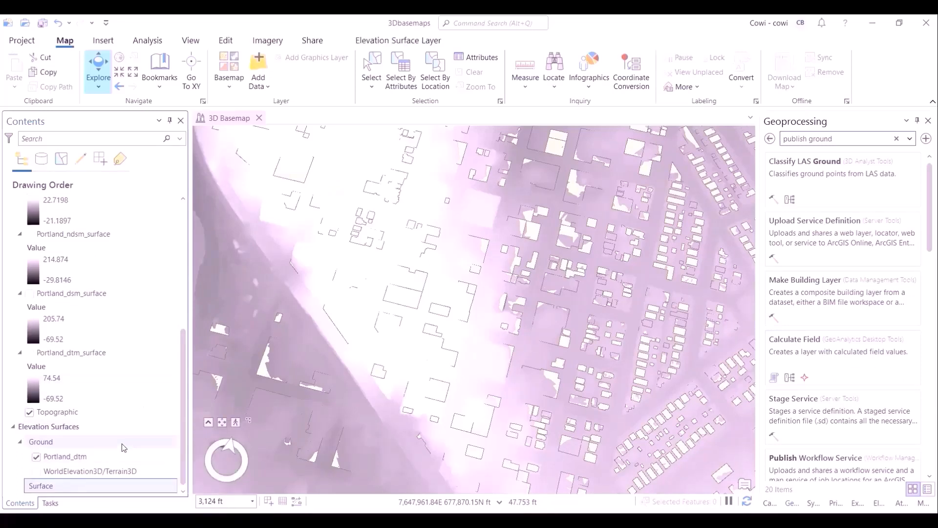
right_click(91, 485)
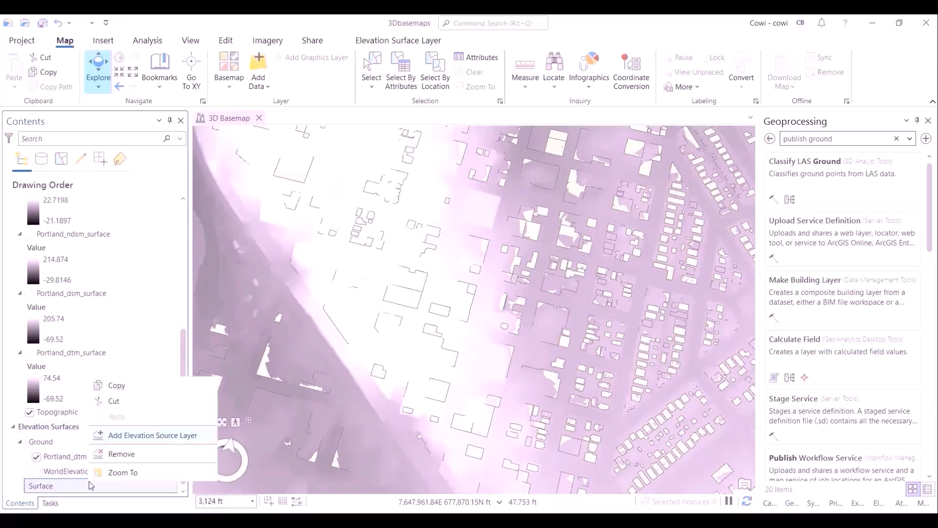
click(131, 453)
- Add DTM_Project from 3DBasemaps.gdb as an elevation source layer of the Ground surface and return to the task
right_click(72, 460)
click(93, 446)
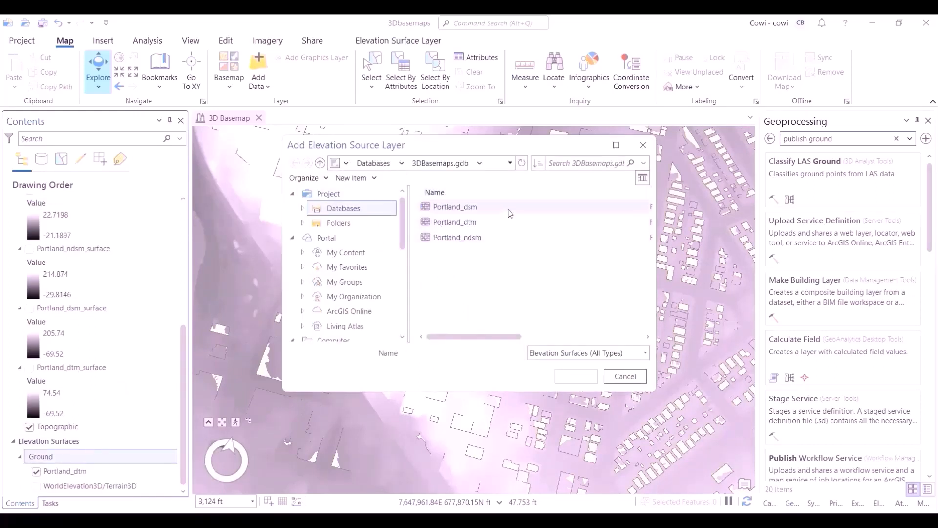
click(521, 164)
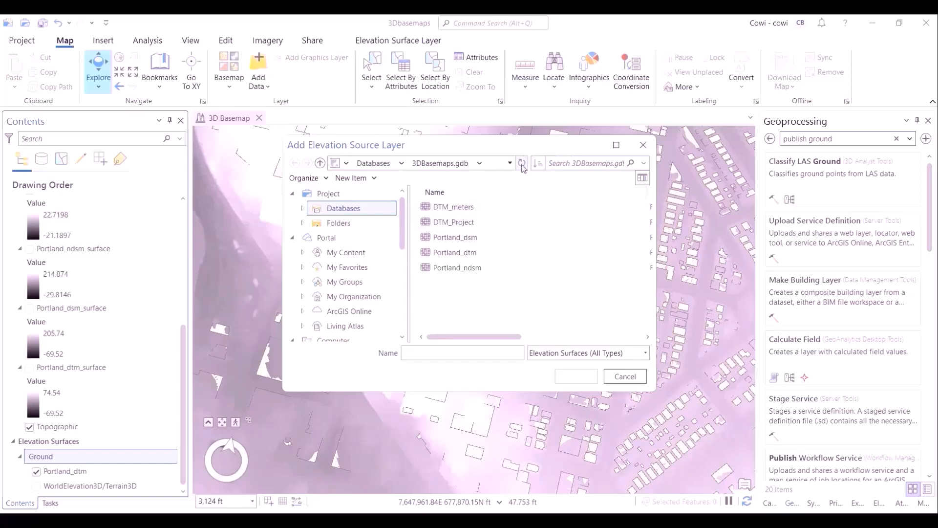
click(489, 222)
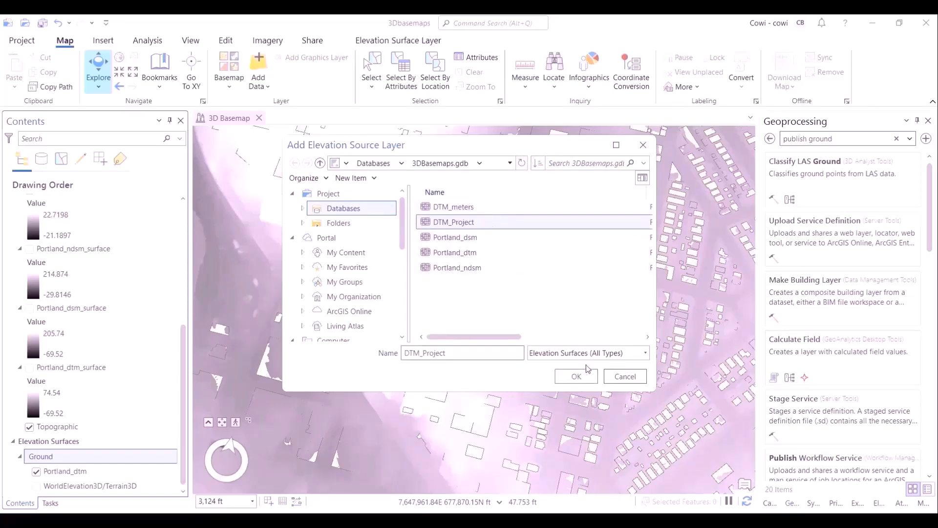
click(577, 376)
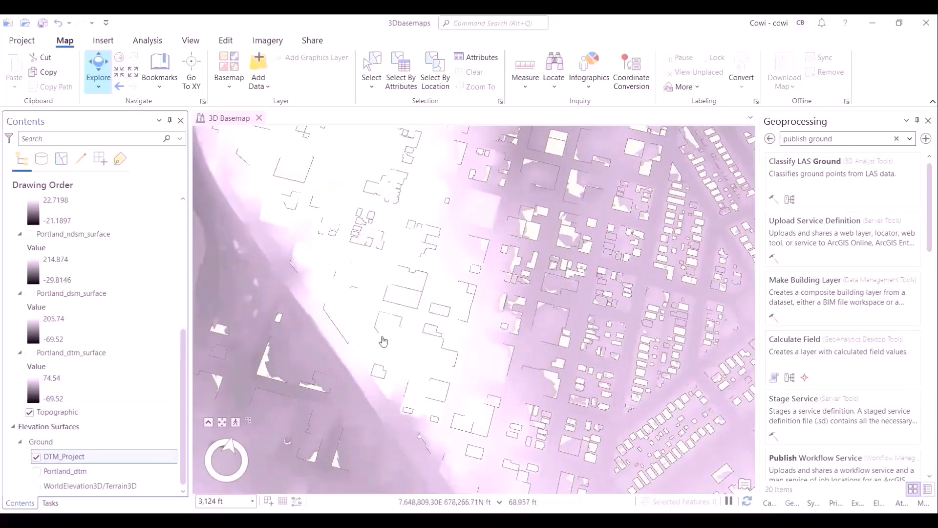
scroll(383, 342, down, 5)
drag(409, 351, 529, 335)
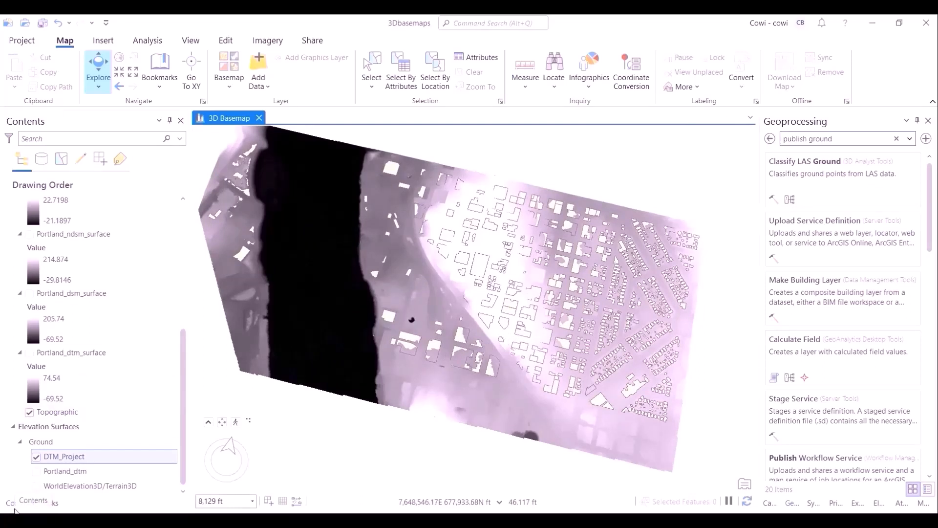
click(50, 503)
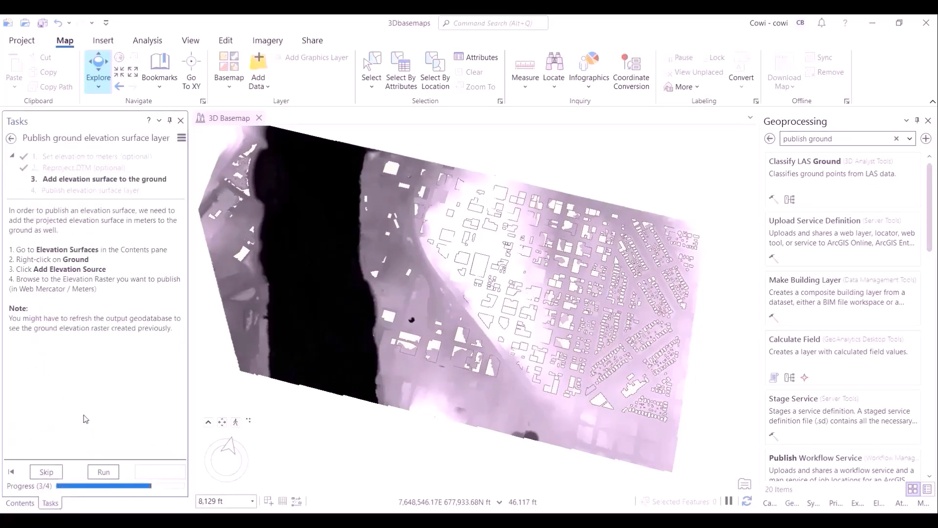
- Skip the remaining task step and open the Segment Roof Parts tool from the CreateBuildings toolbox
click(47, 471)
click(47, 472)
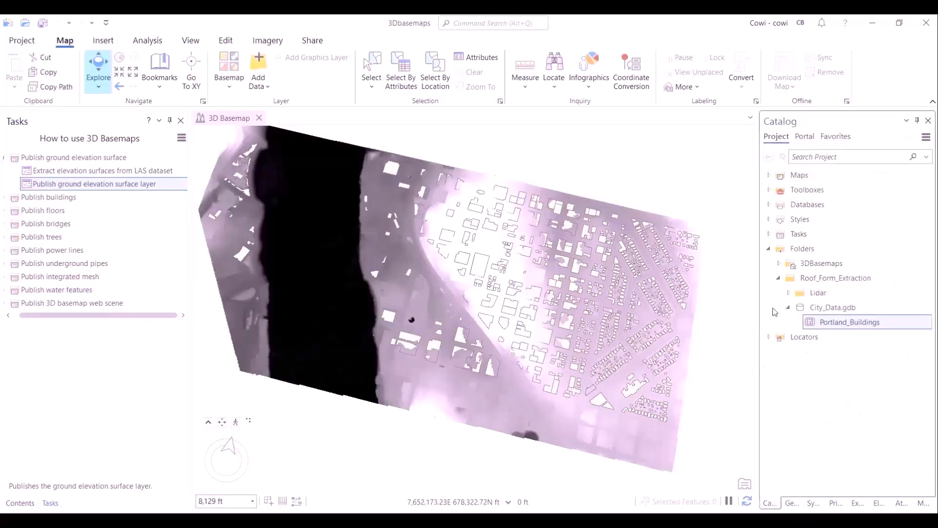
click(768, 250)
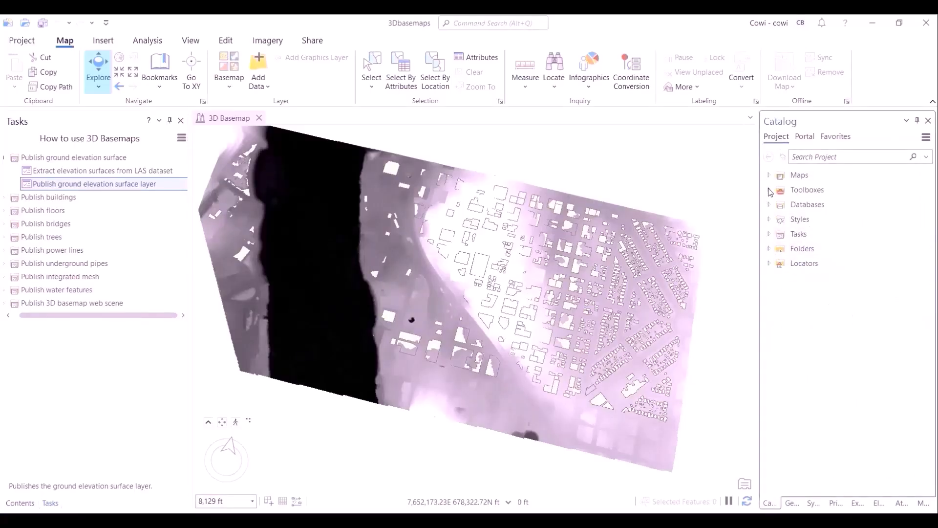
click(769, 190)
click(778, 234)
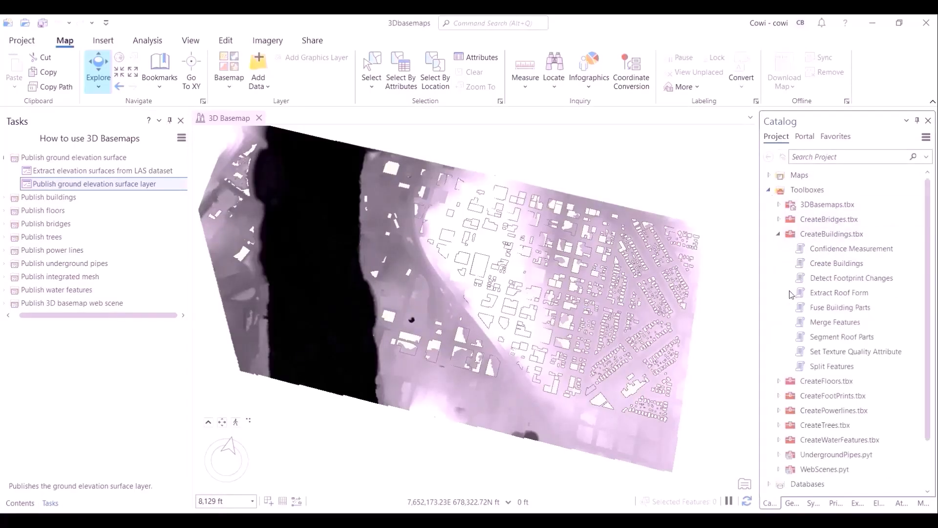
double_click(869, 337)
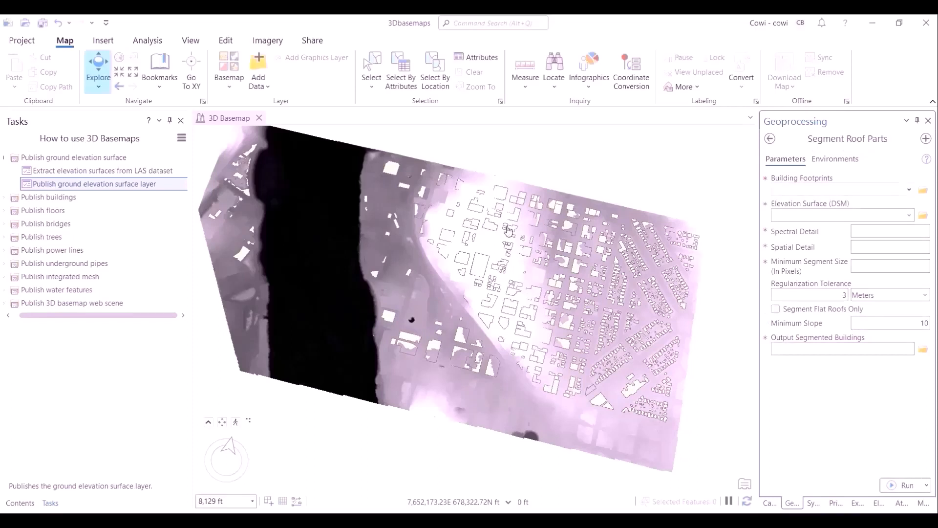
- Set Segment Roof Parts to use Portland_Buildings as footprints and Portland_dsm_surface as the elevation surface
click(20, 503)
drag(182, 391, 198, 266)
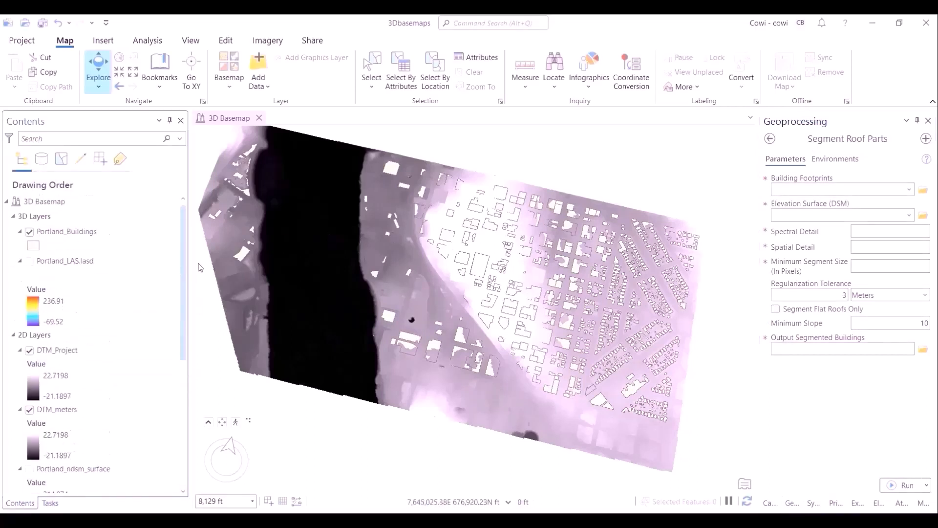
click(910, 189)
click(884, 204)
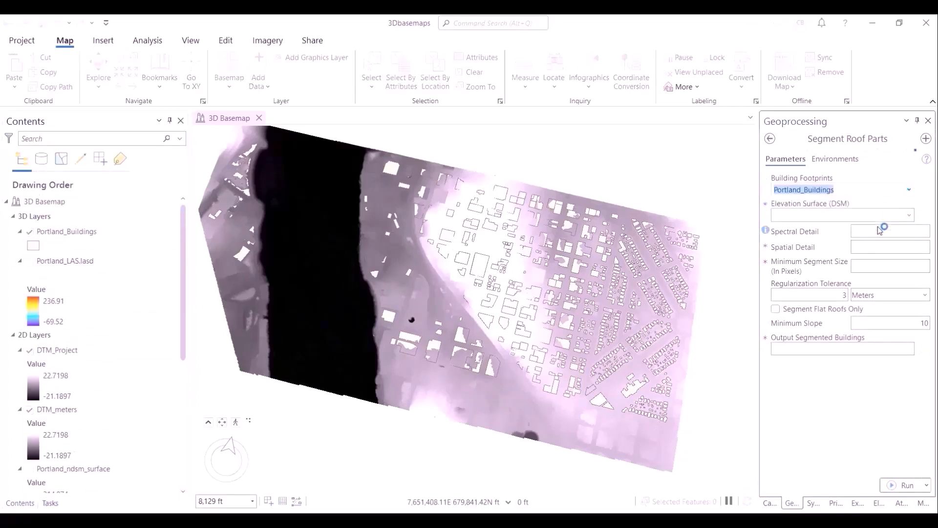
click(910, 216)
click(830, 317)
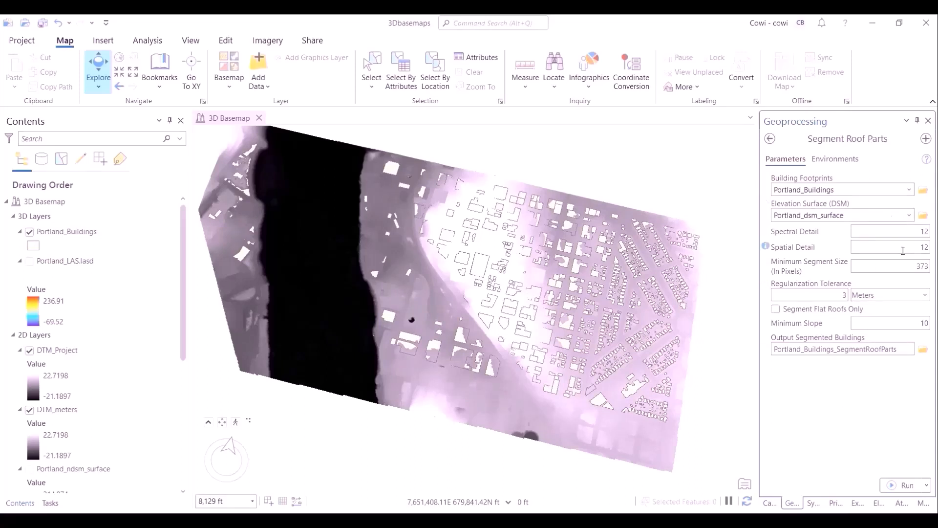
- Name the segmented buildings output Portland and run Segment Roof Parts
click(880, 349)
key(ctrl+a)
text(Portland)
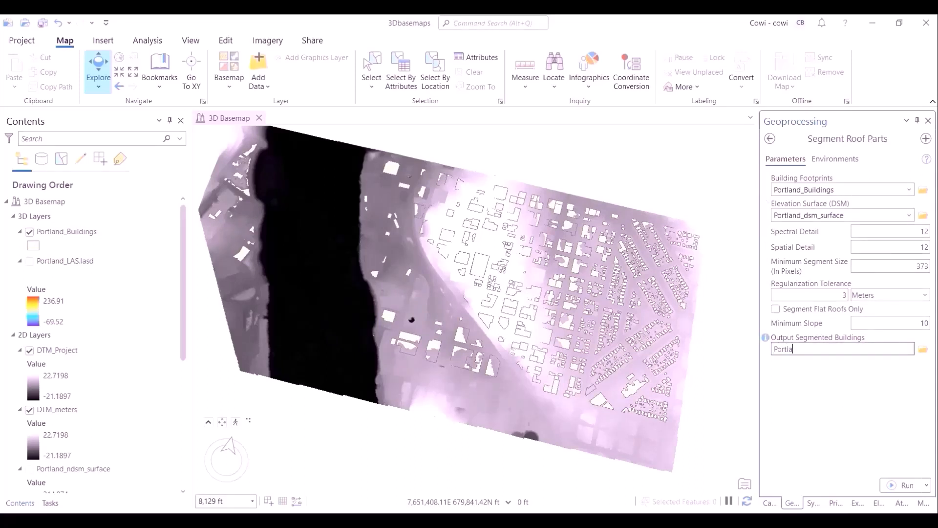
click(906, 485)
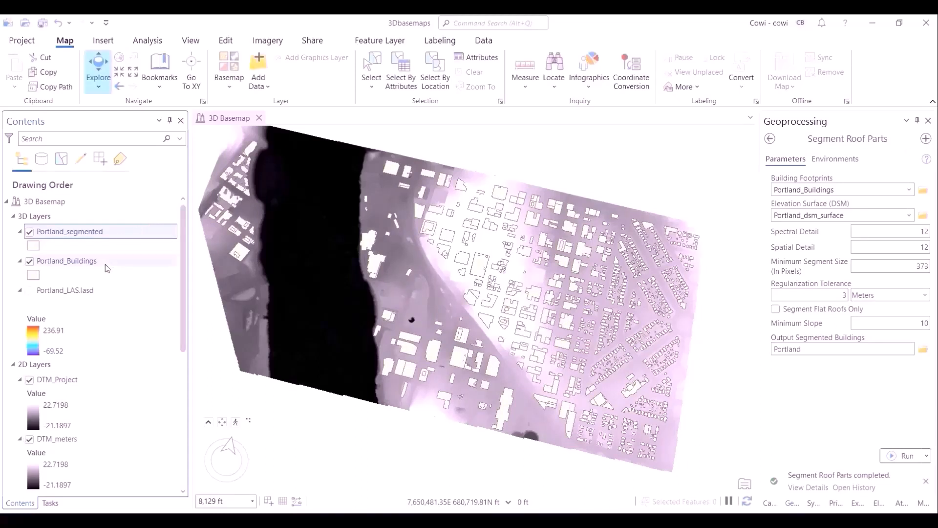
- Open the Portland_segmented attribute table and scroll through its fields and records
key(ctrl+t)
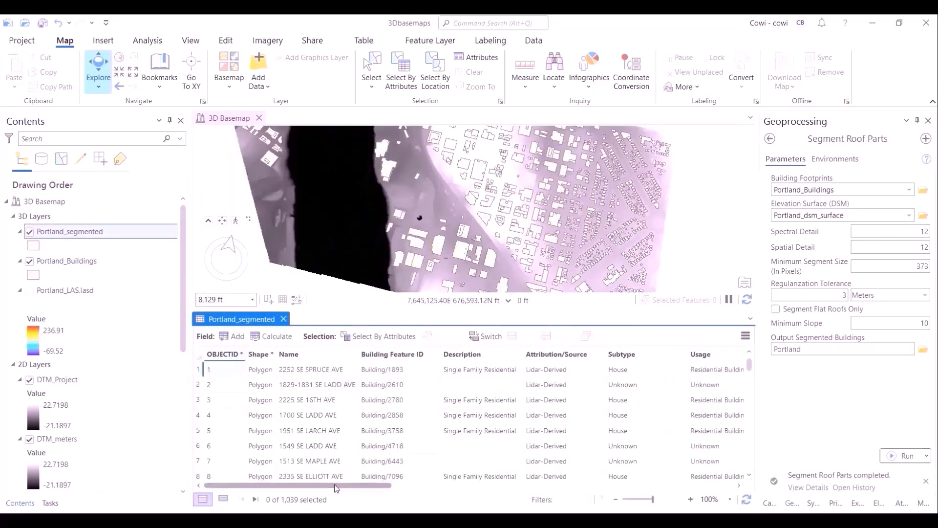
scroll(371, 483, right, 3)
drag(360, 485, 462, 483)
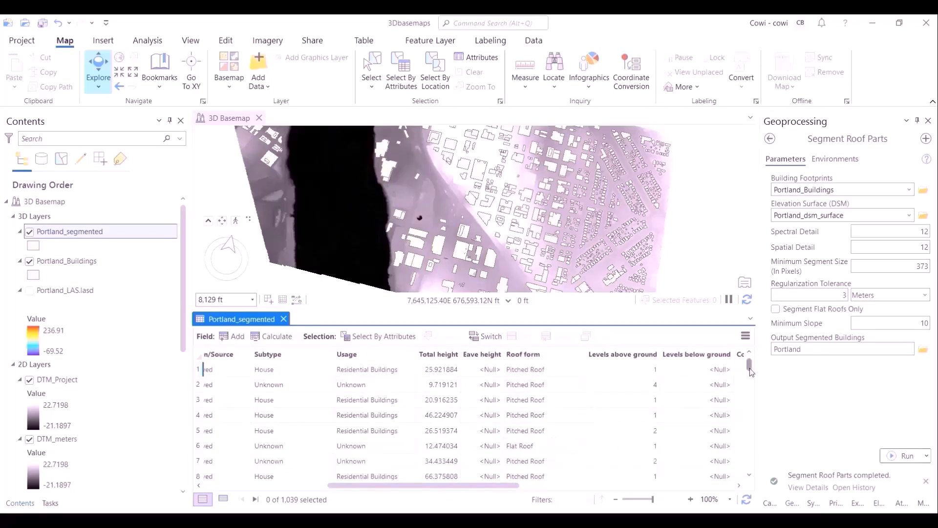
drag(750, 368, 750, 379)
drag(508, 485, 700, 479)
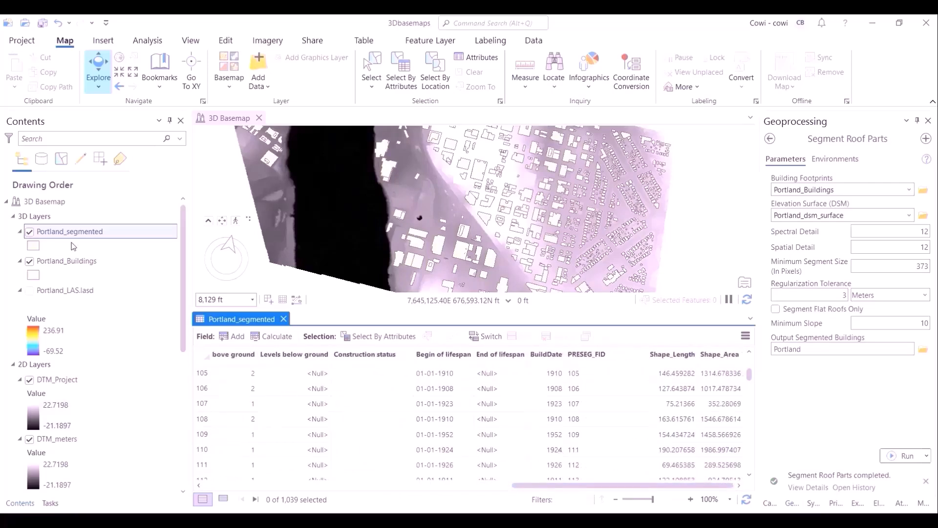
click(67, 261)
click(284, 319)
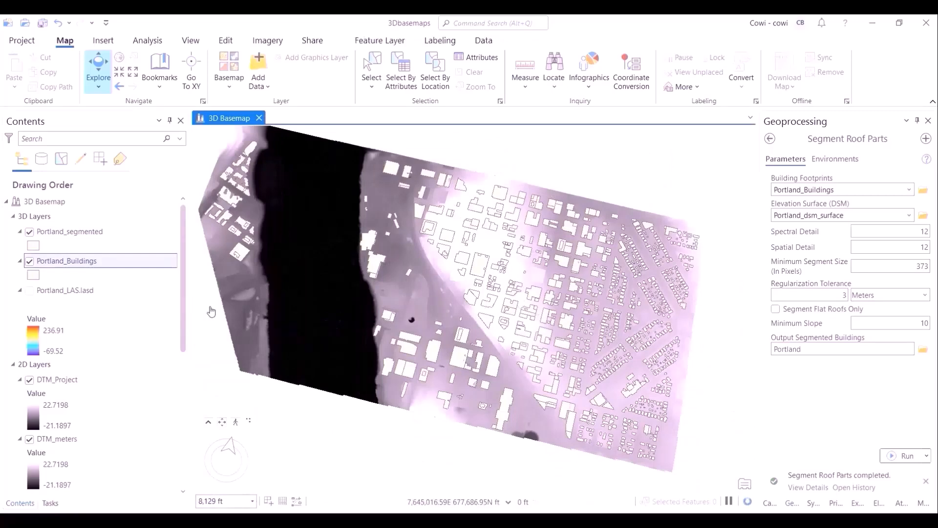
- Search the geoprocessing tools for create building and open Create Buildings
click(770, 138)
text(create buildings)
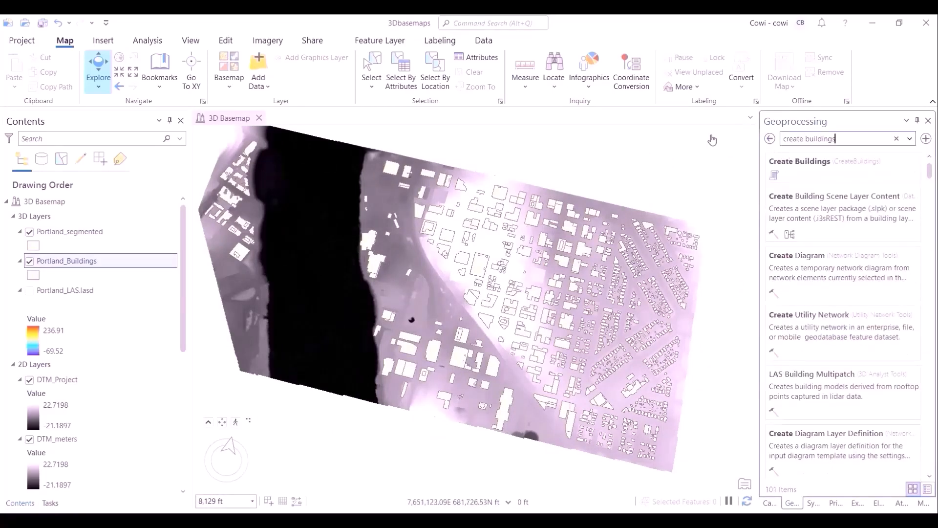
click(840, 166)
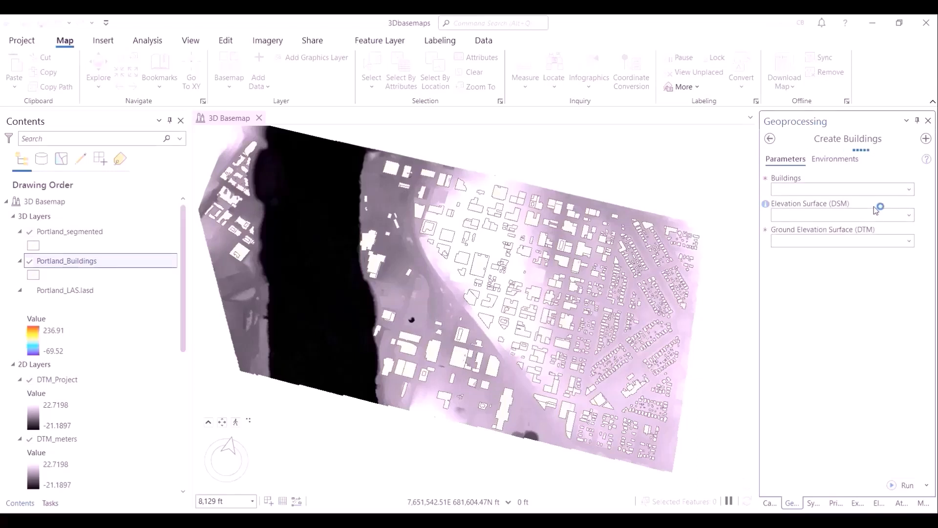
- Set Portland_dsm_surface, Portland_dtm_surface and Portland_ndsm_surface as the DSM, DTM and nDSM for Create Buildings
click(909, 215)
click(811, 273)
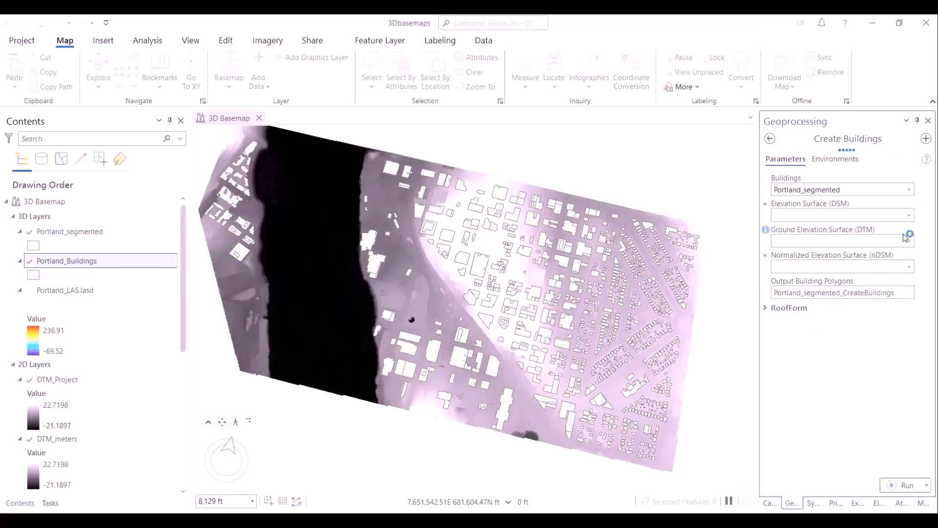
click(909, 215)
click(904, 259)
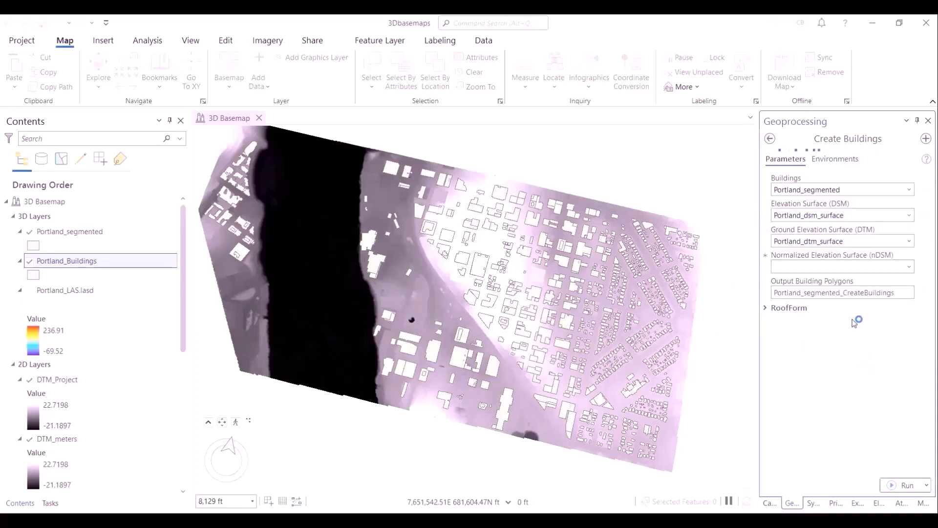
click(909, 267)
click(894, 307)
- Hide the Portland_Buildings layer and run Create Buildings with output Portland and default RoofForm settings
click(30, 261)
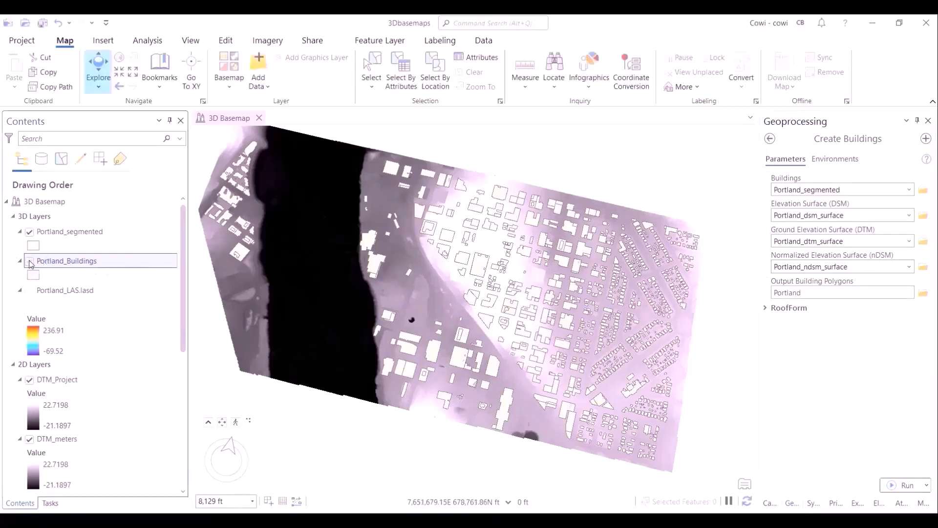
click(787, 307)
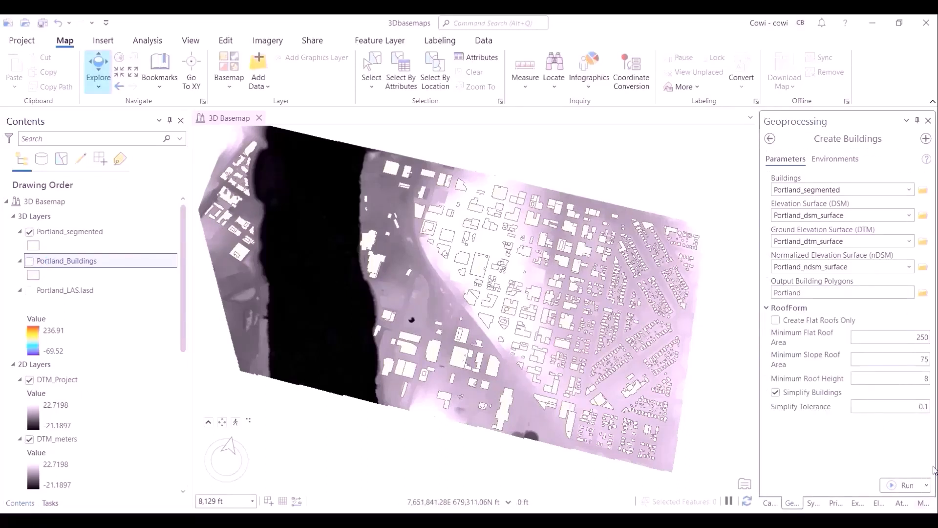
click(903, 485)
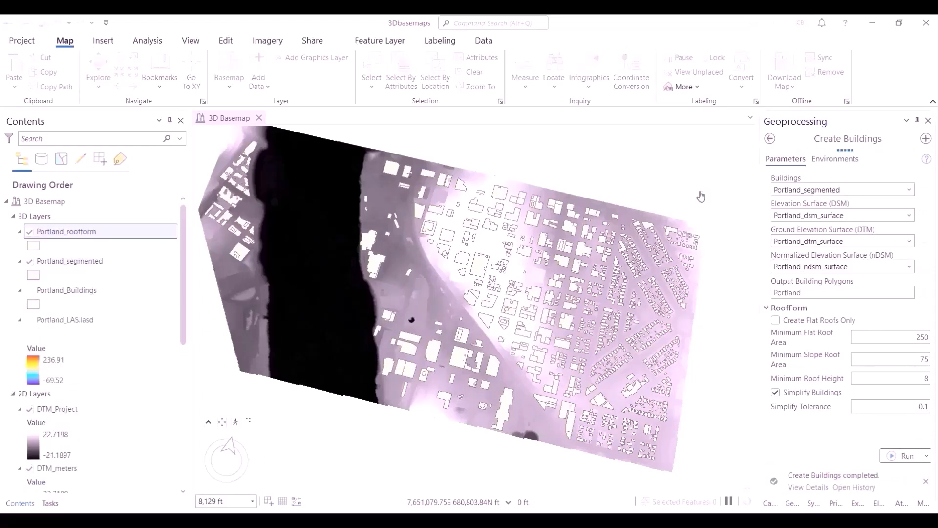
- Hide the Portland_segmented layer and open the symbol layer properties of Portland_roofform
click(30, 261)
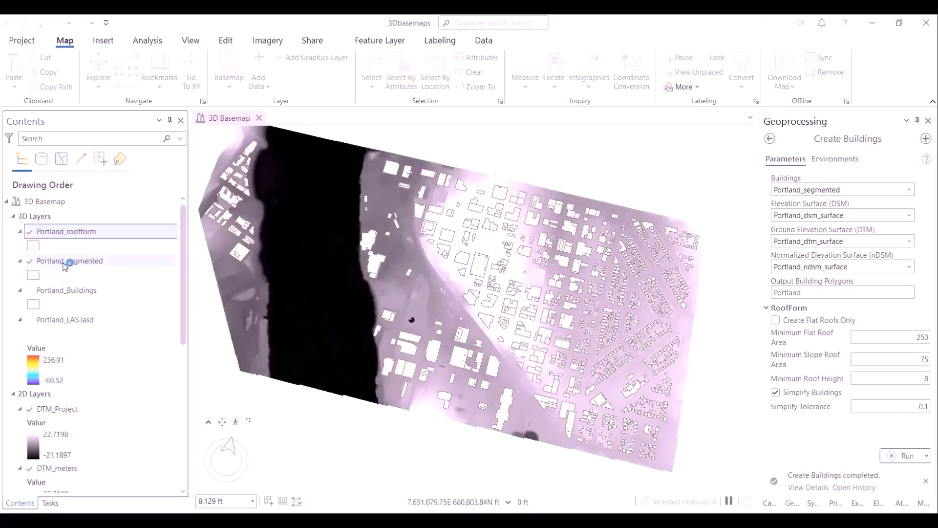
click(30, 261)
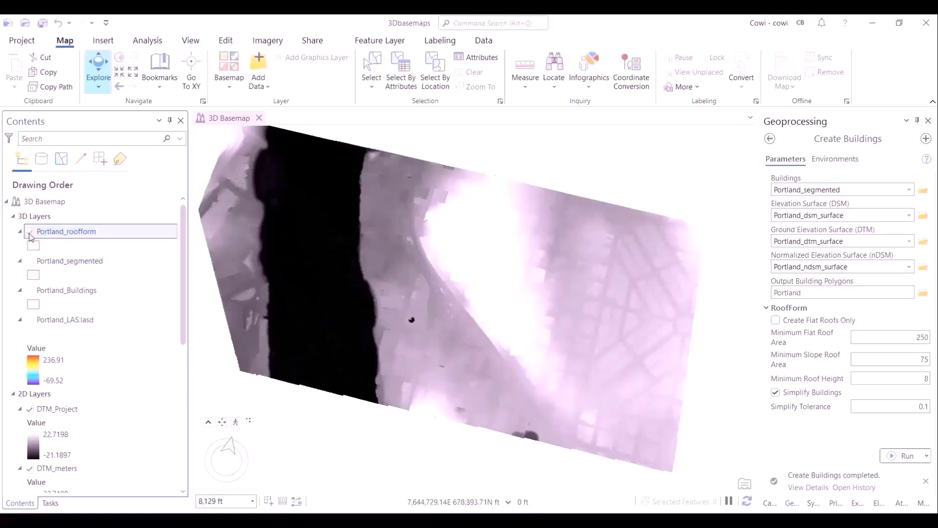
right_click(91, 237)
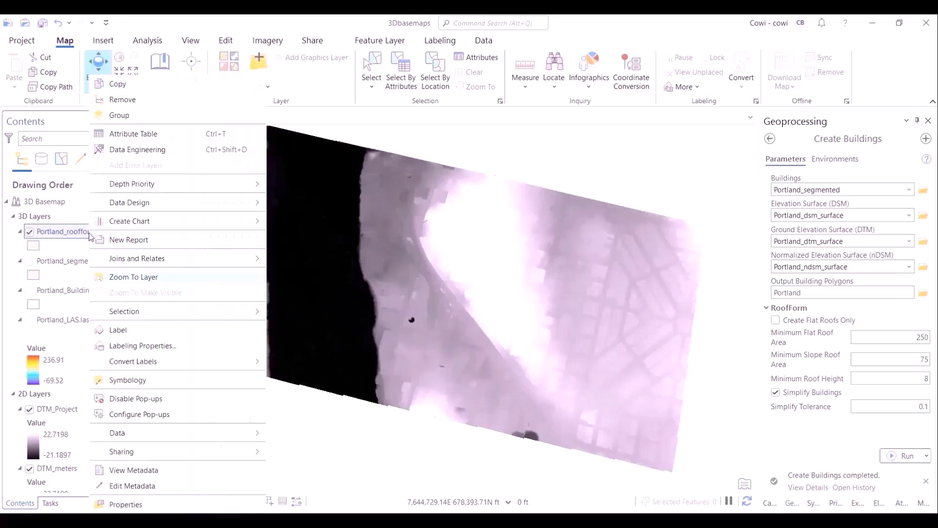
click(198, 380)
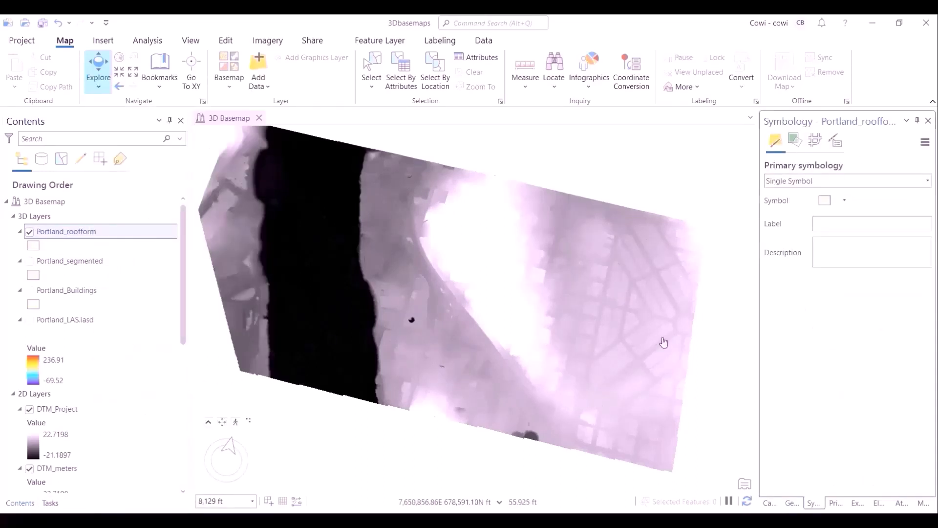
click(846, 201)
click(845, 202)
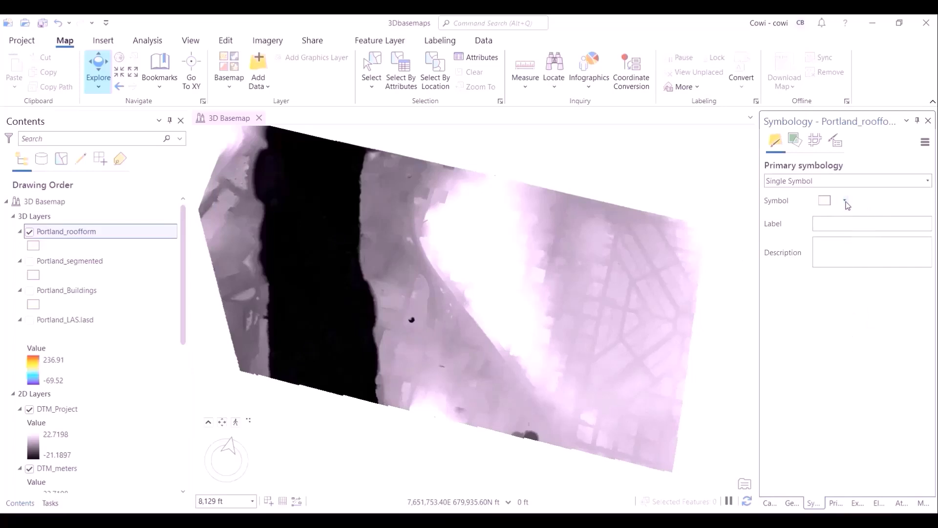
click(825, 202)
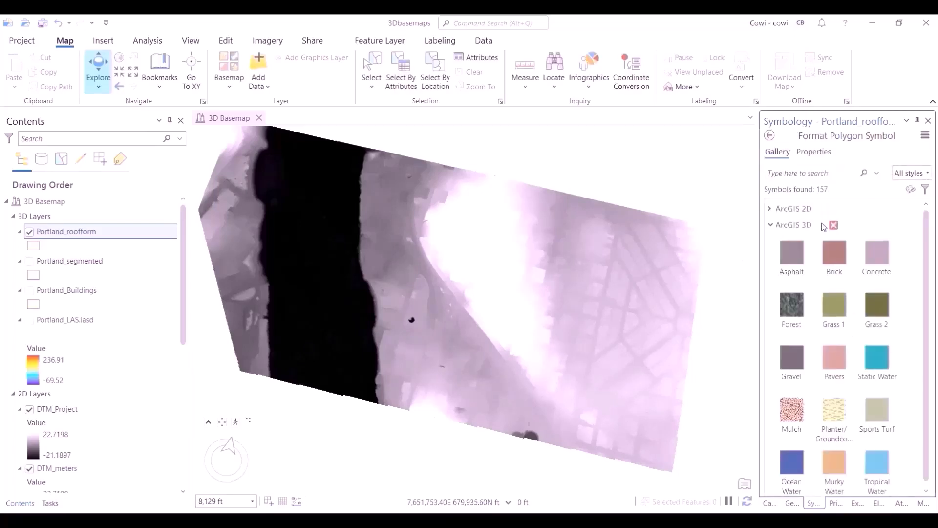
click(814, 151)
click(797, 177)
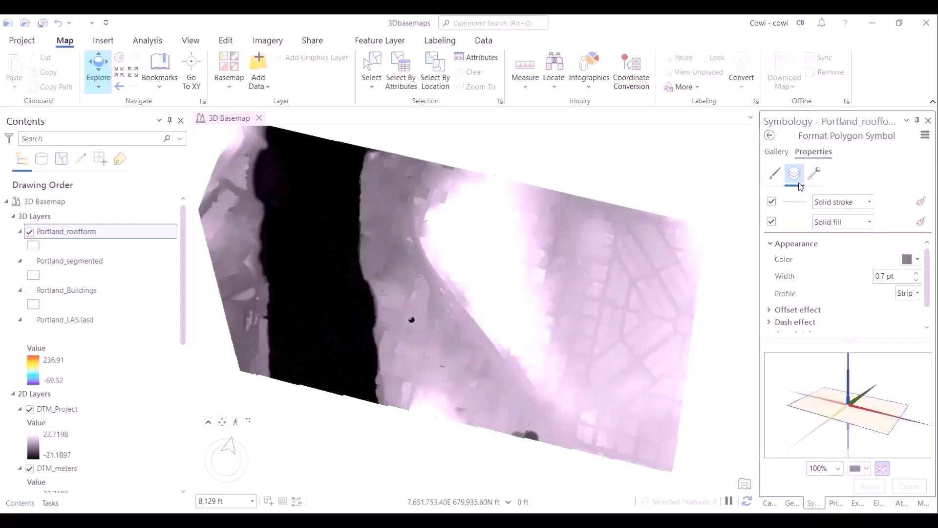
- Change the roof form polygon fill to a Procedural fill
click(870, 202)
click(870, 222)
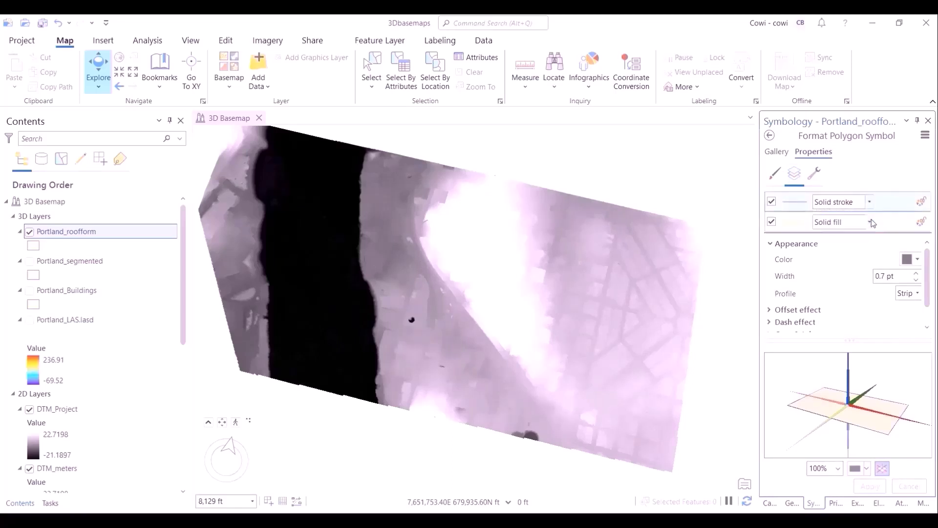
click(870, 222)
click(838, 285)
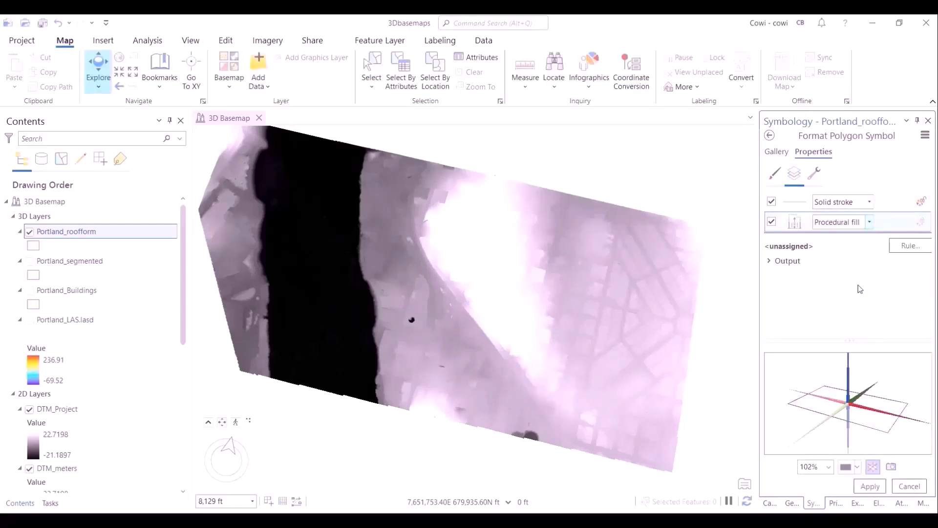
- Assign the LOD2BuildingShells_Feet.rpk rule package from rule_packages, apply it, and hide the DTM_Project layer
click(910, 245)
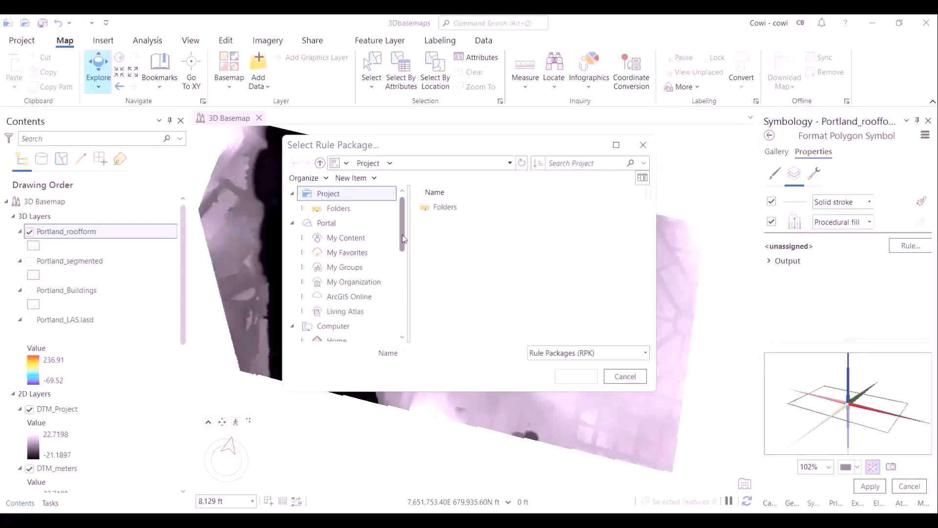
drag(402, 237, 405, 204)
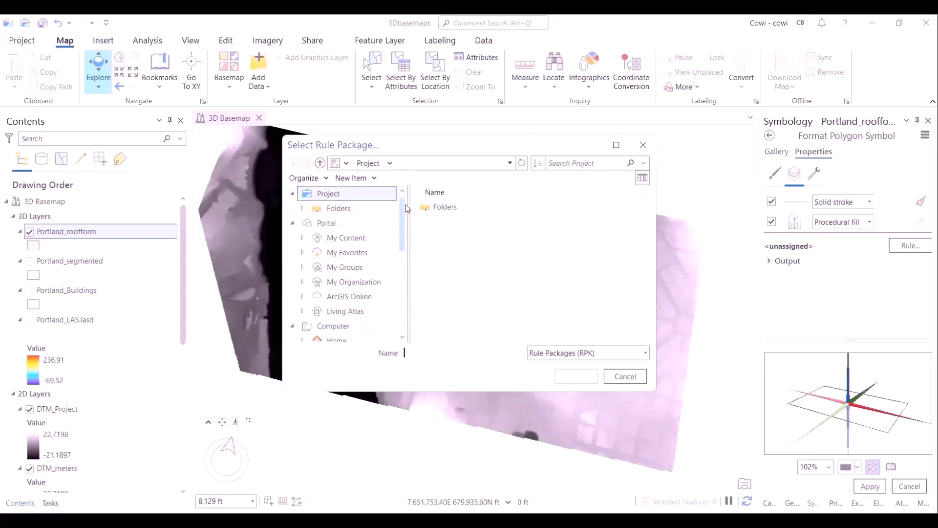
click(381, 211)
double_click(444, 212)
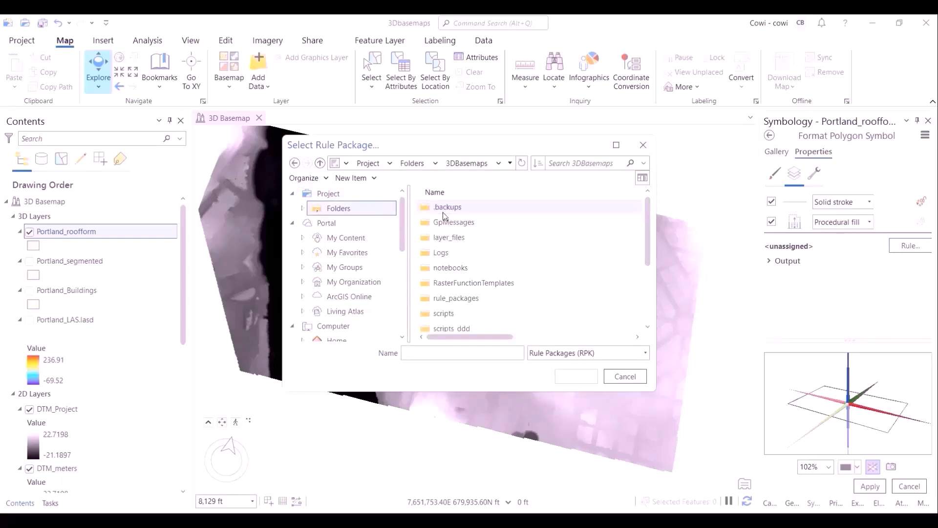
double_click(513, 299)
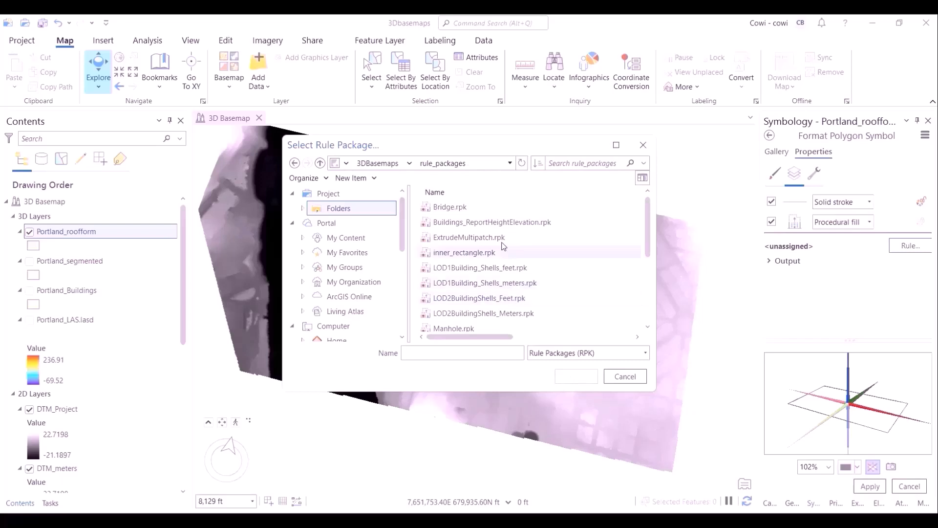
click(538, 299)
click(581, 376)
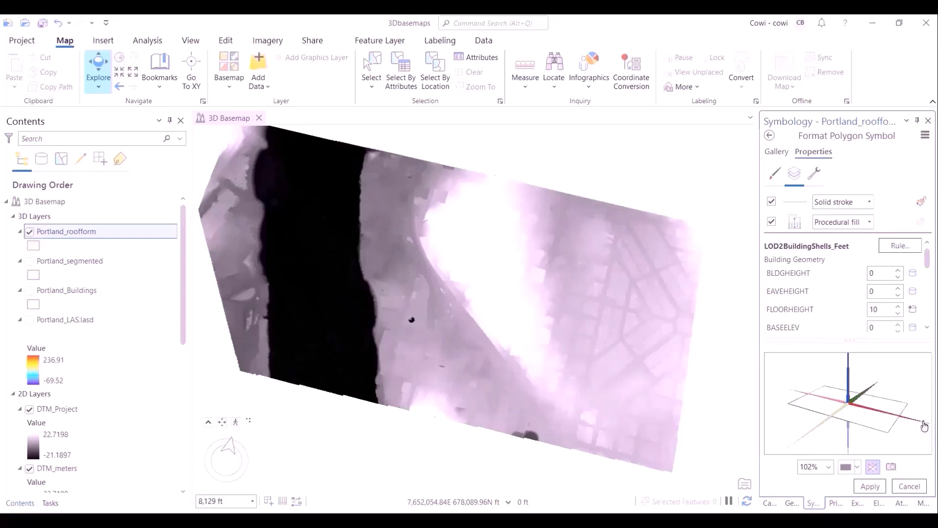
click(871, 486)
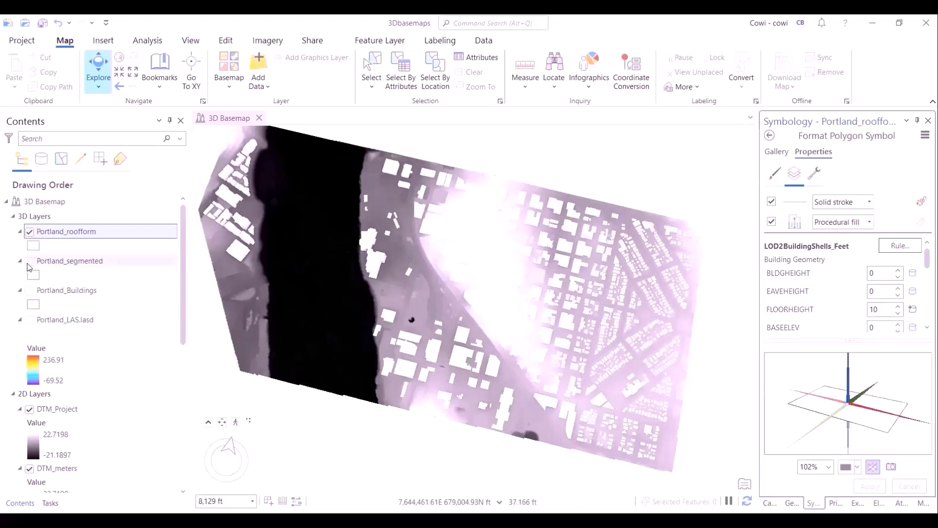
click(30, 410)
click(20, 409)
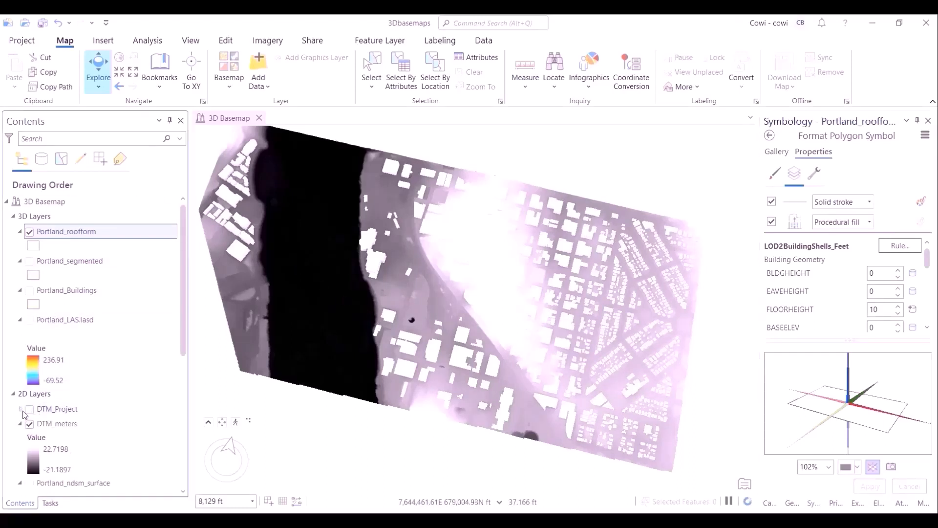
- Hide the DTM_meters layer and orbit the scene to inspect the procedural 3D building shells
click(20, 423)
click(30, 424)
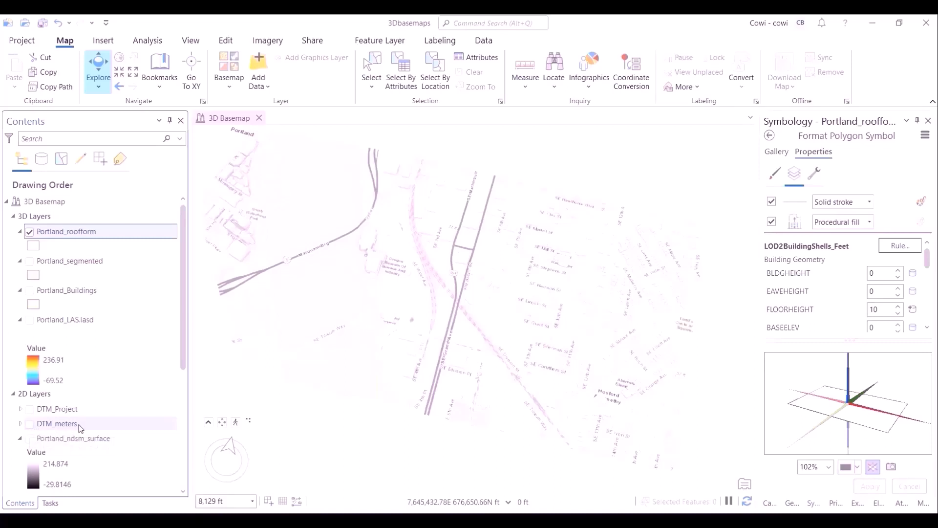
scroll(130, 435, down, 10)
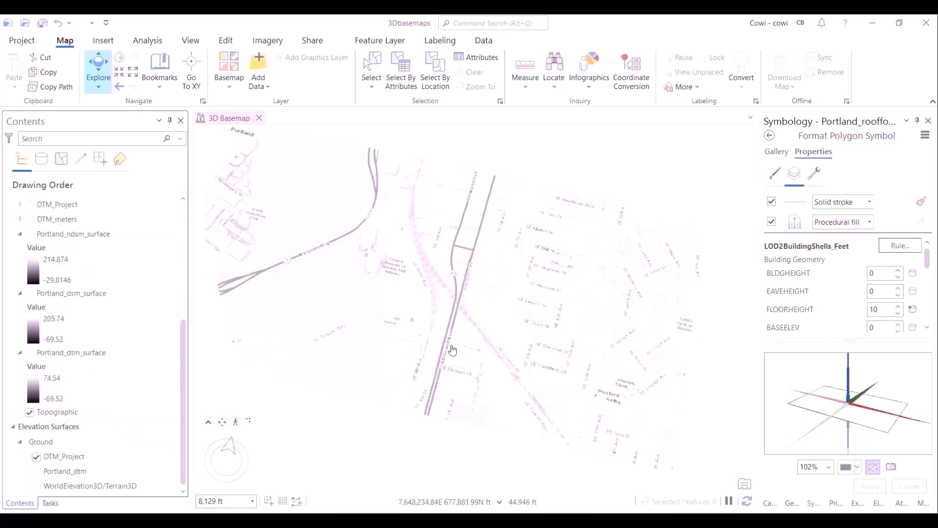
middle_drag(474, 351, 475, 214)
scroll(524, 341, up, 8)
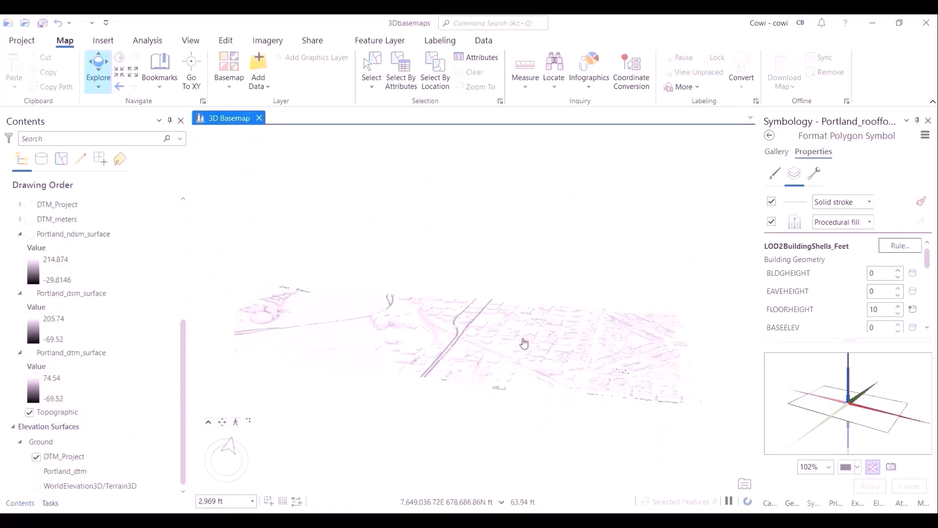
scroll(578, 382, up, 1)
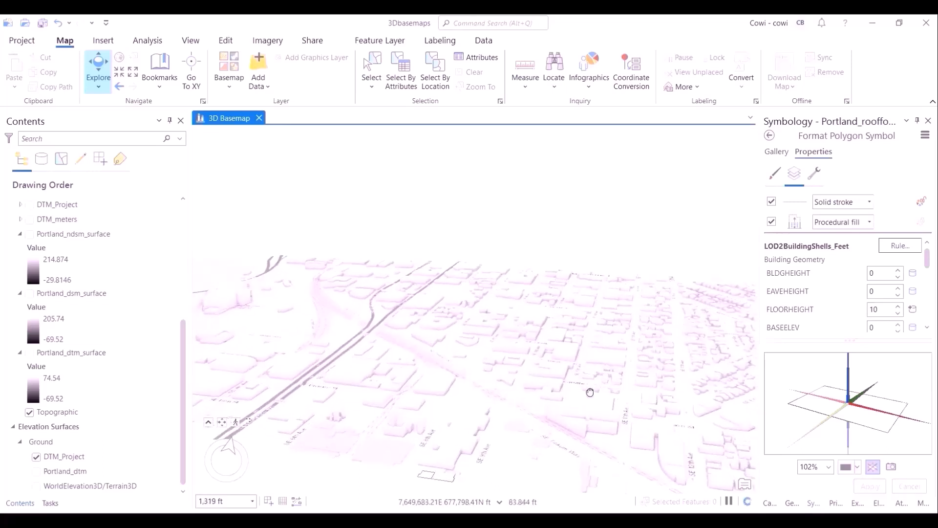
drag(590, 391, 415, 348)
drag(577, 342, 743, 366)
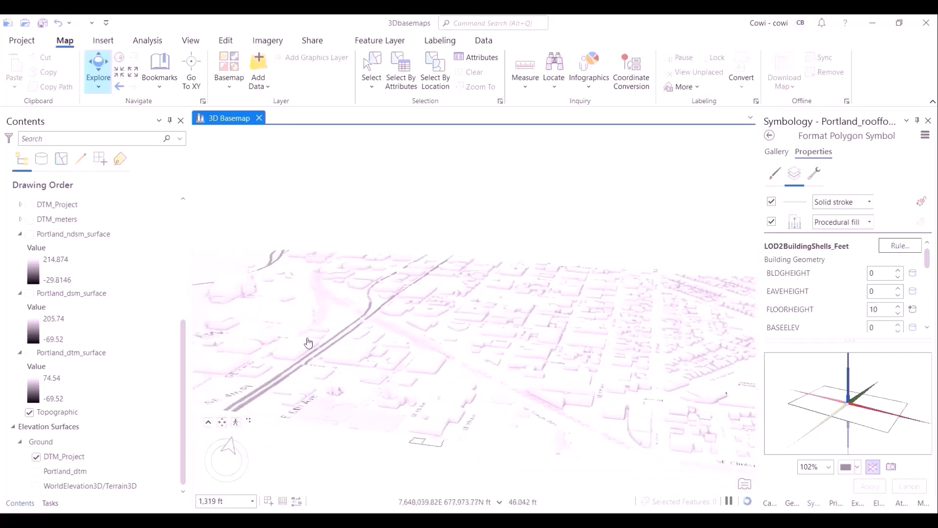
drag(308, 344, 454, 460)
scroll(313, 368, up, 2)
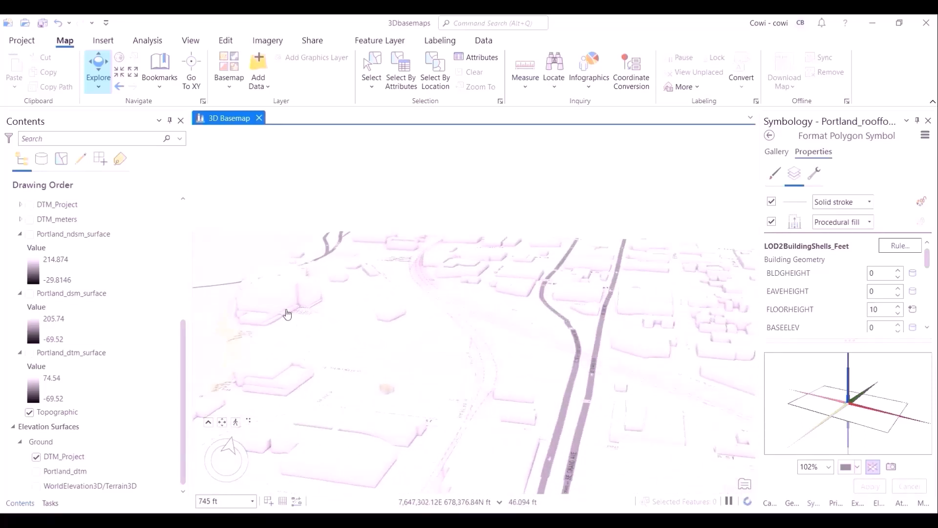
scroll(32, 268, up, 5)
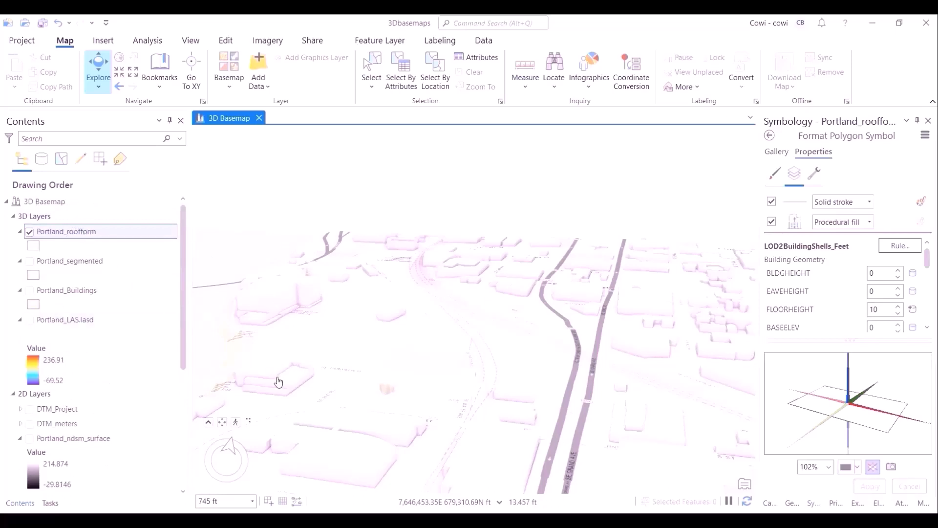
- Open the Portland_roofform attribute table and chart statistics of the ROOFFORM field, then close the chart and table
key(ctrl+t)
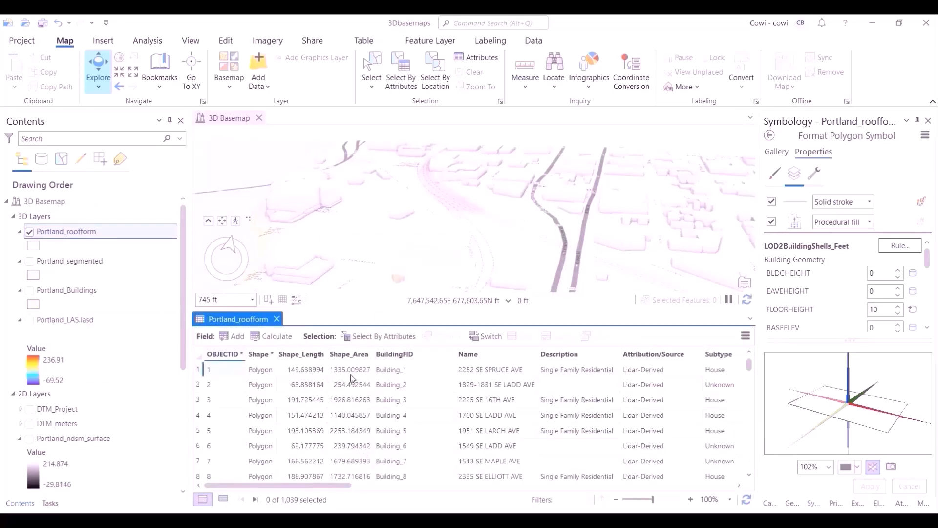
drag(344, 484, 675, 495)
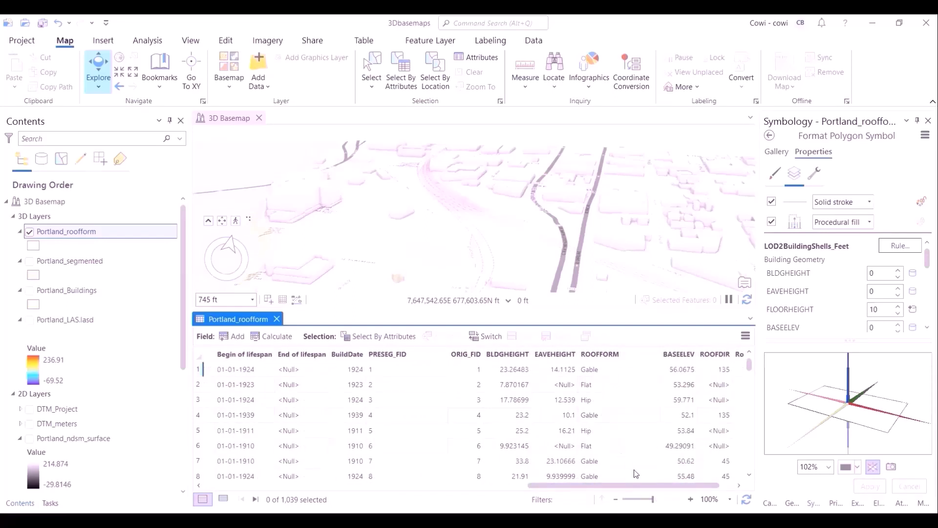
drag(752, 371, 753, 383)
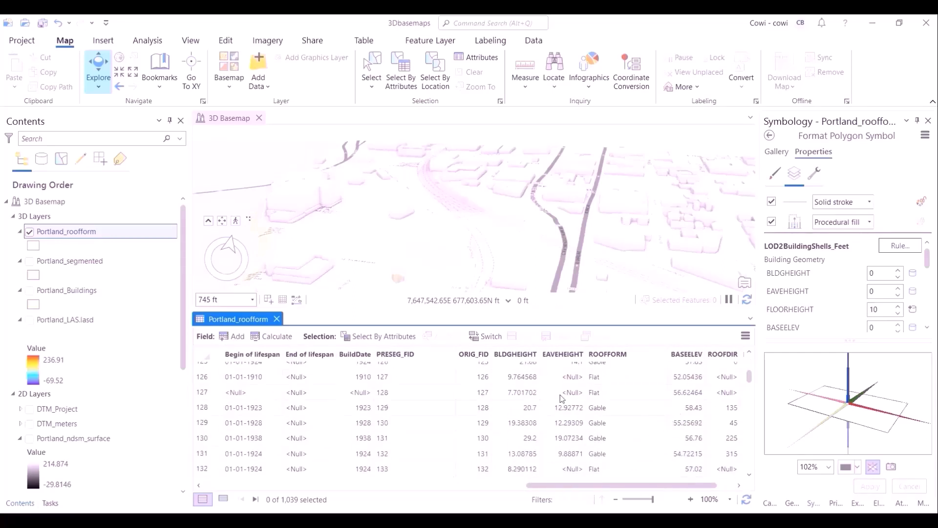
right_click(617, 358)
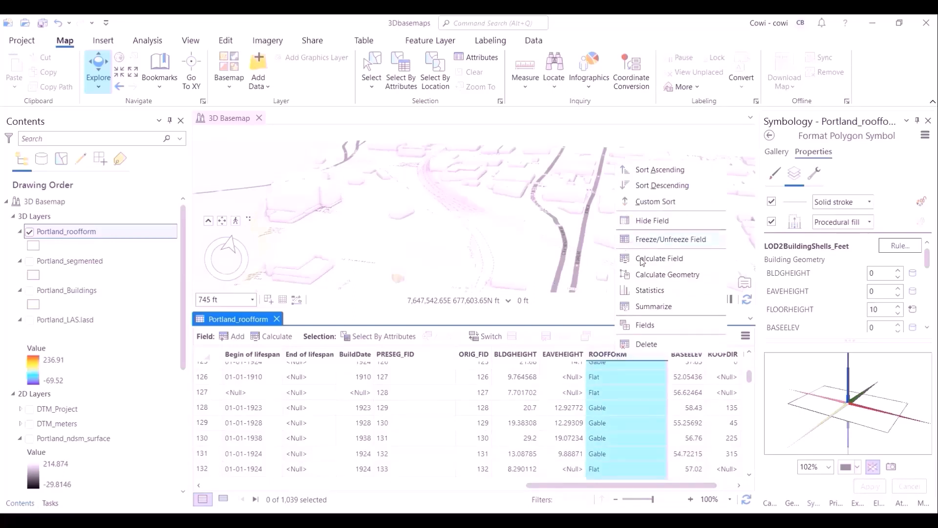
click(669, 291)
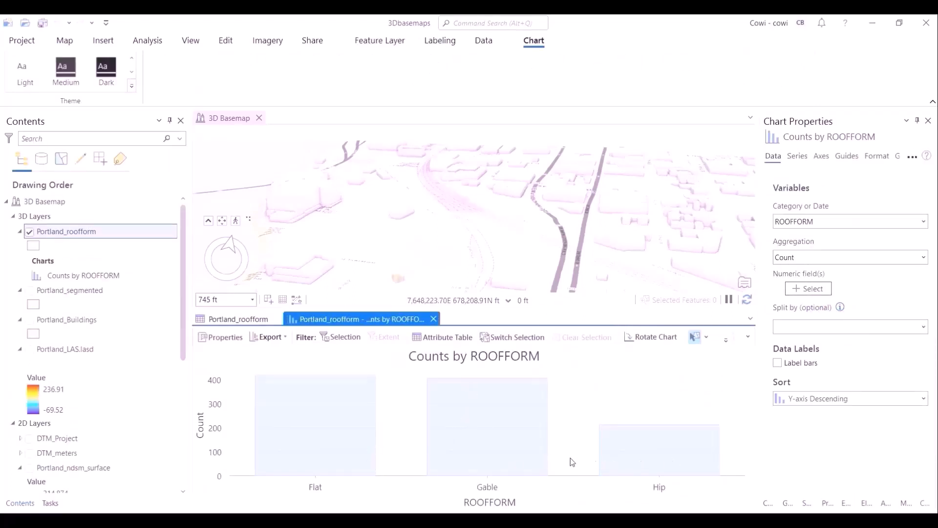
click(433, 319)
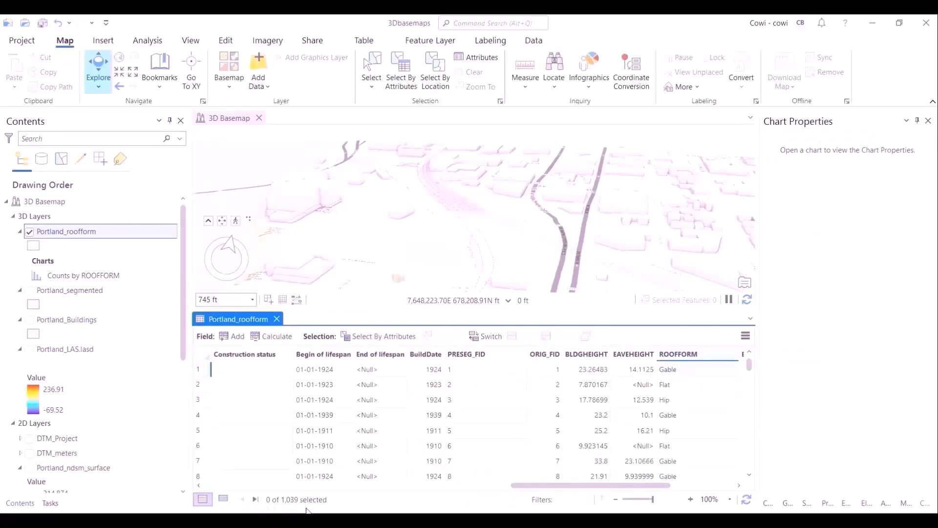
scroll(525, 491, right, 3)
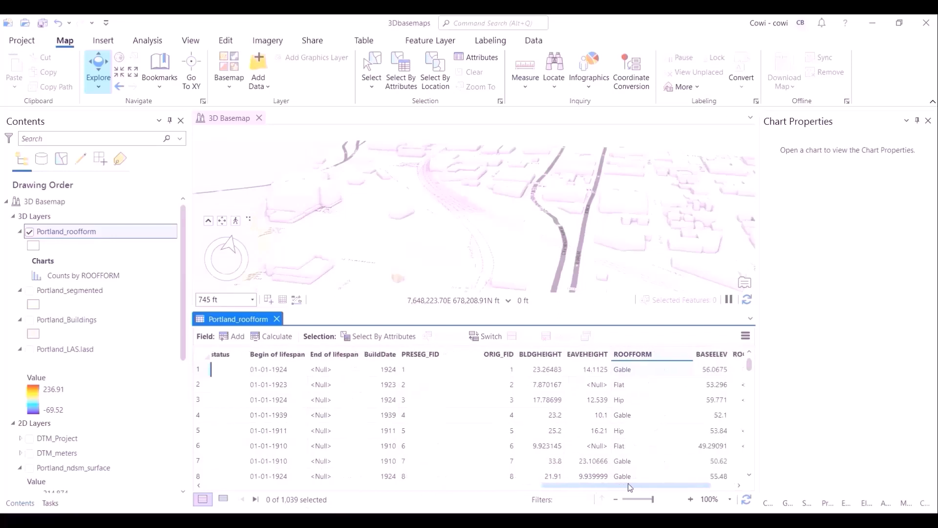
click(277, 319)
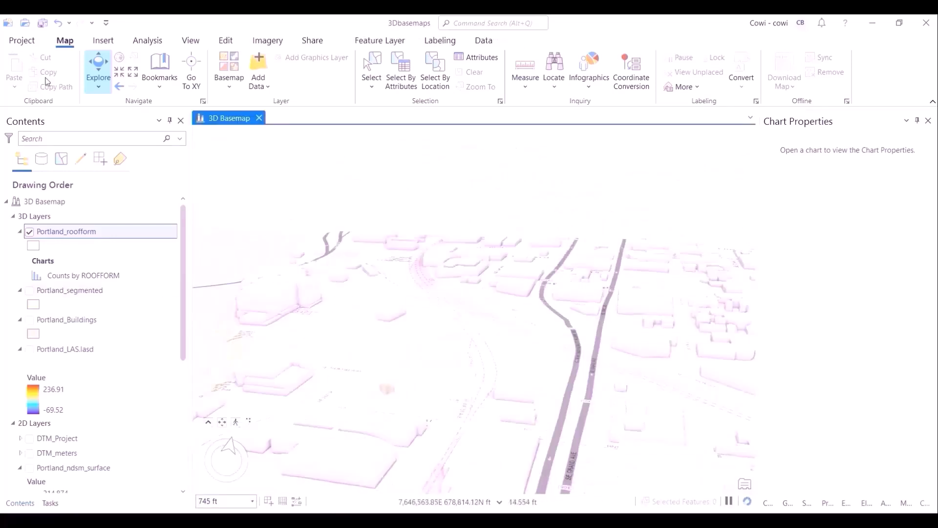
- Open the Review buildings task and run Confidence Measurement with buildings Portland_roofform and DSM Portland_dsm_surface
click(42, 23)
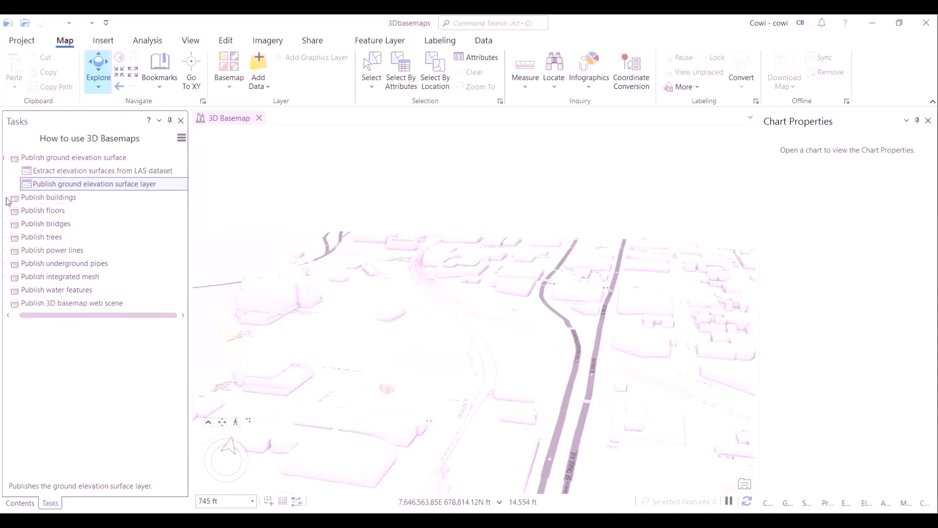
click(6, 198)
double_click(83, 250)
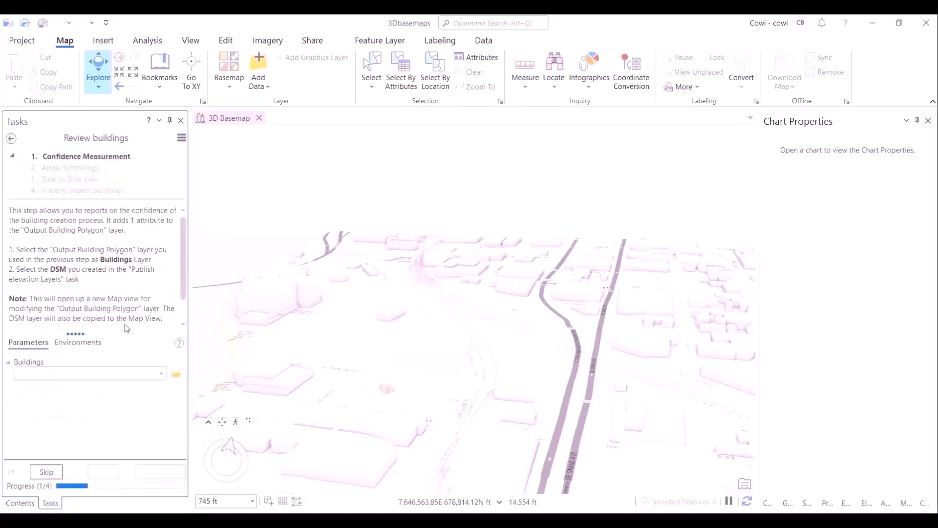
click(183, 324)
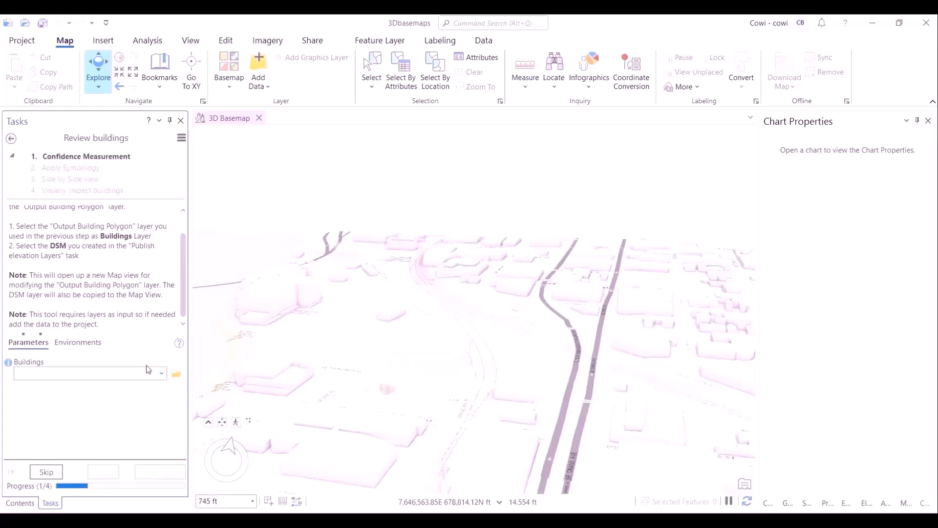
click(162, 373)
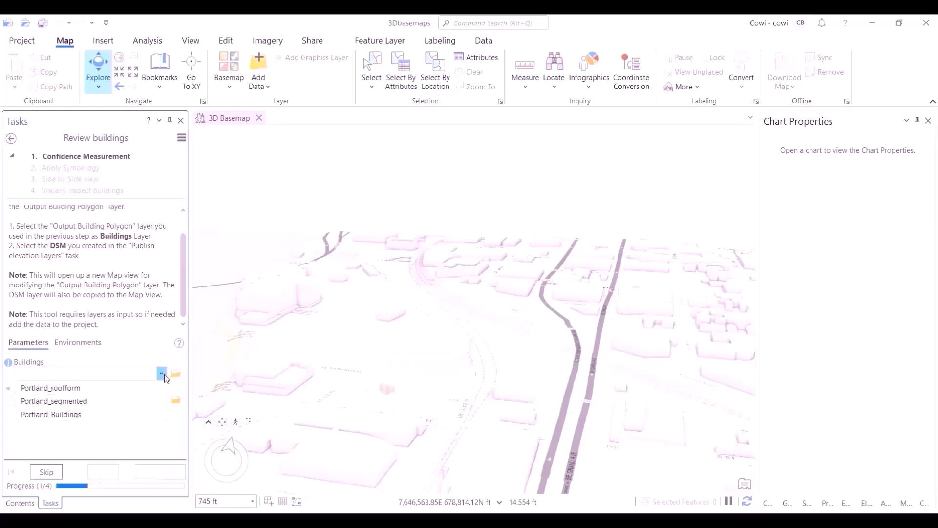
click(158, 387)
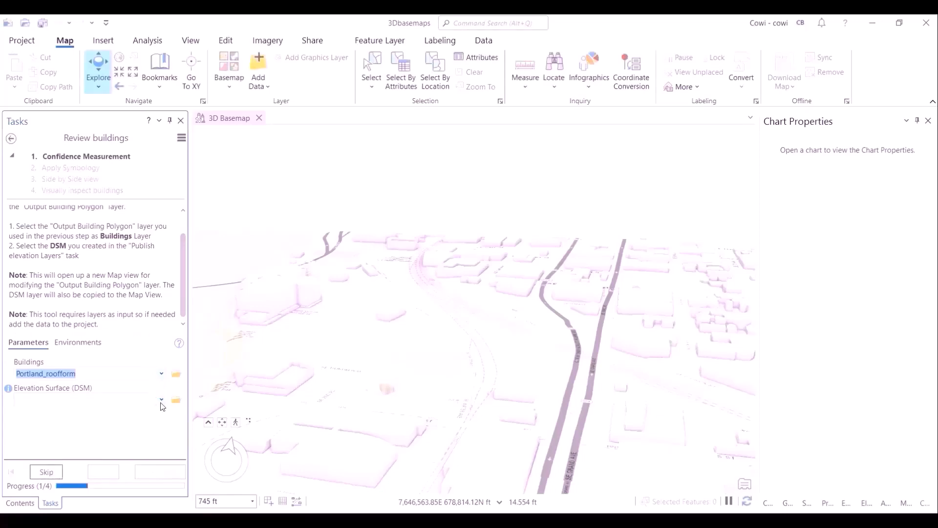
click(162, 400)
click(145, 453)
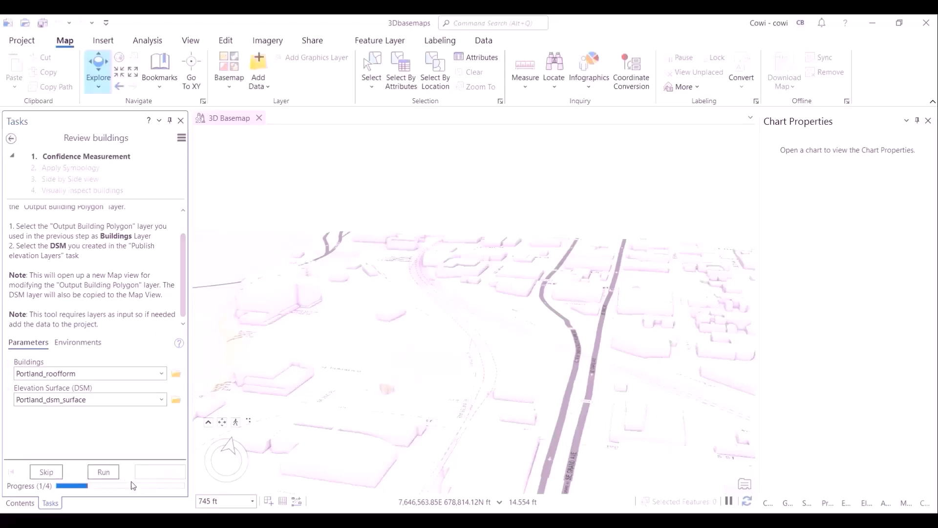
click(103, 472)
mouse_move(129, 416)
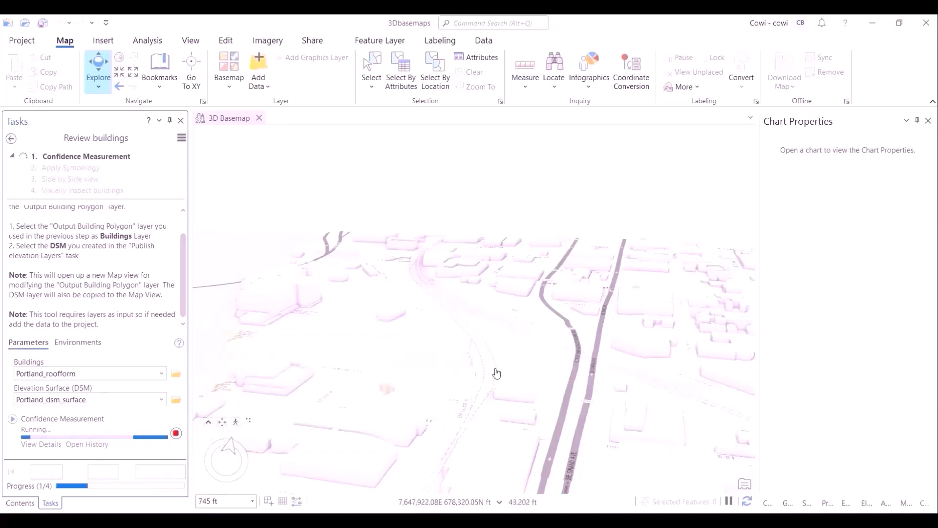
- Reopen the Portland_roofform attribute table and sort the RMSE field in descending order
middle_drag(496, 373, 523, 182)
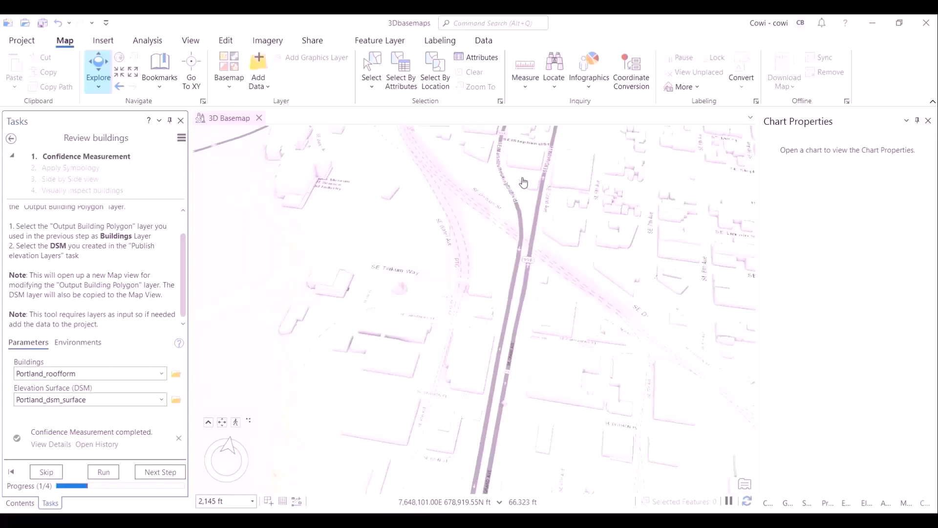
click(20, 502)
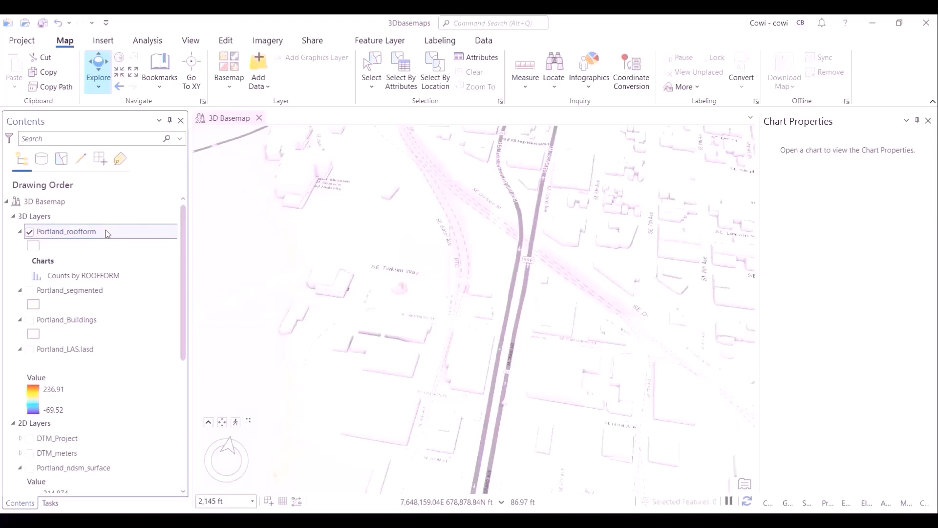
key(ctrl+t)
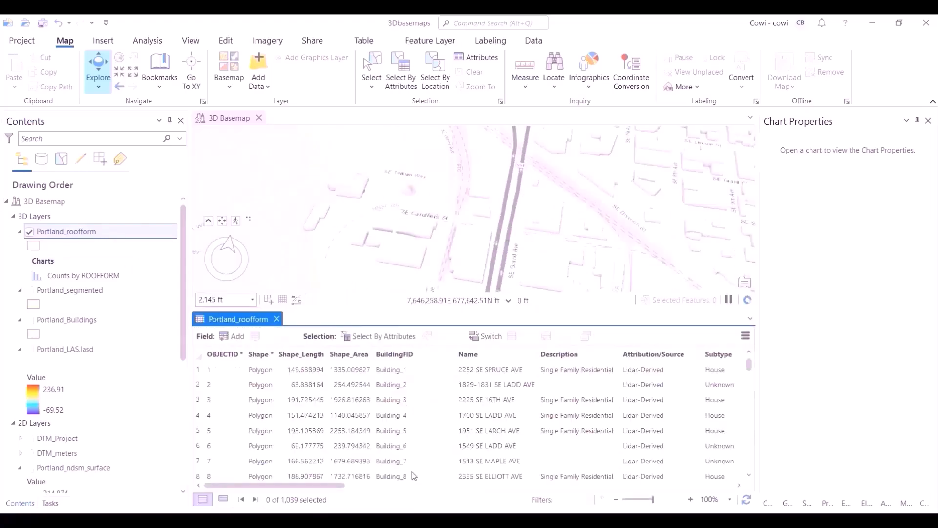
drag(306, 485, 741, 487)
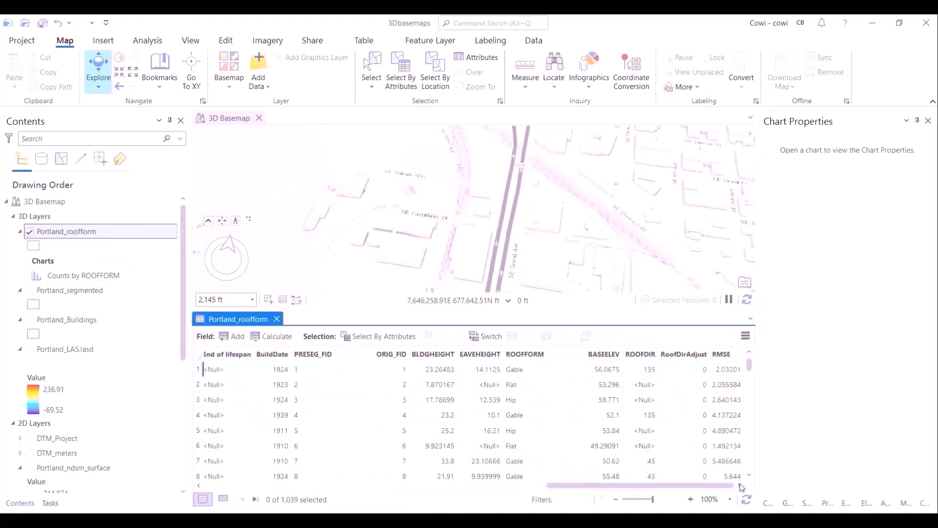
right_click(728, 360)
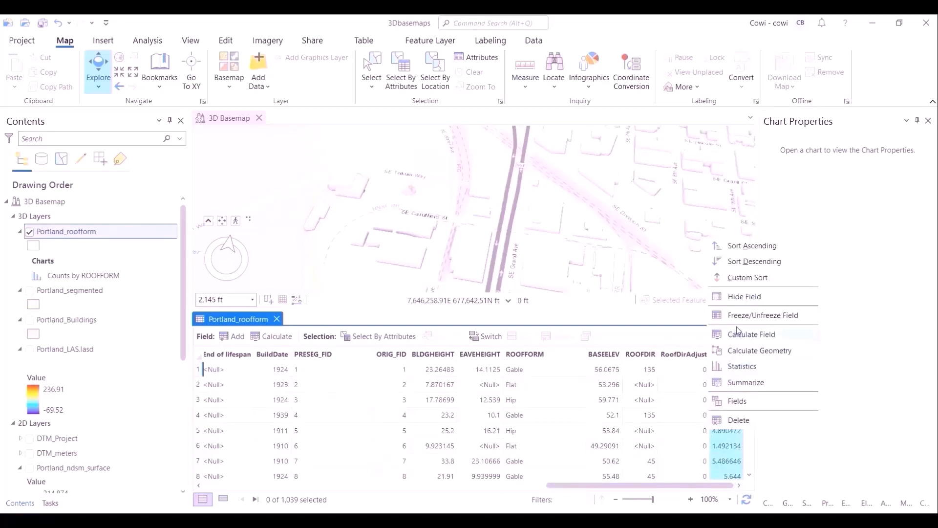
click(753, 262)
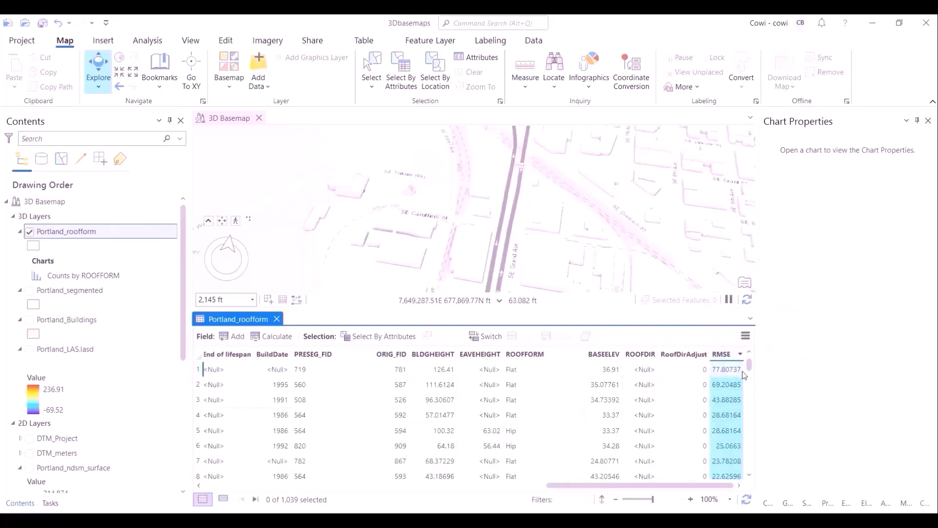
- Scroll through the RMSE-sorted records and return to the first record at the top
drag(751, 366, 741, 392)
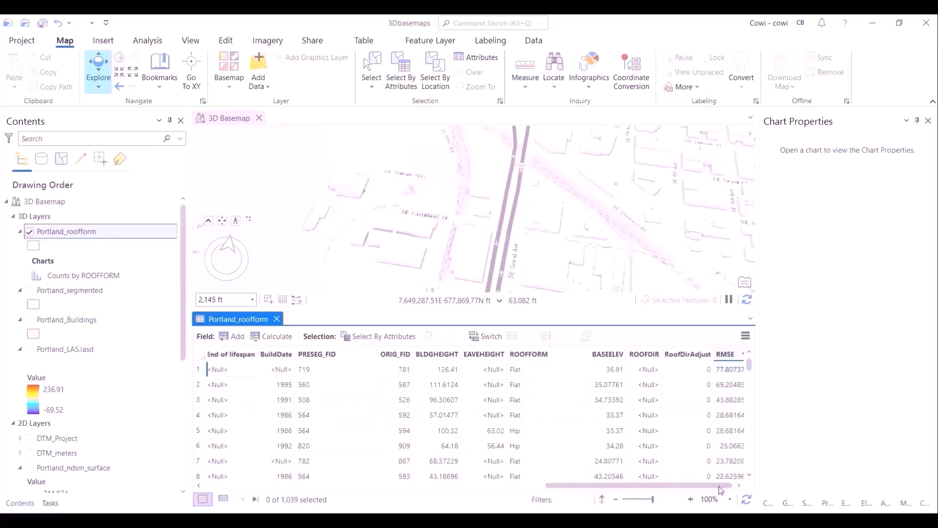
drag(721, 491, 731, 430)
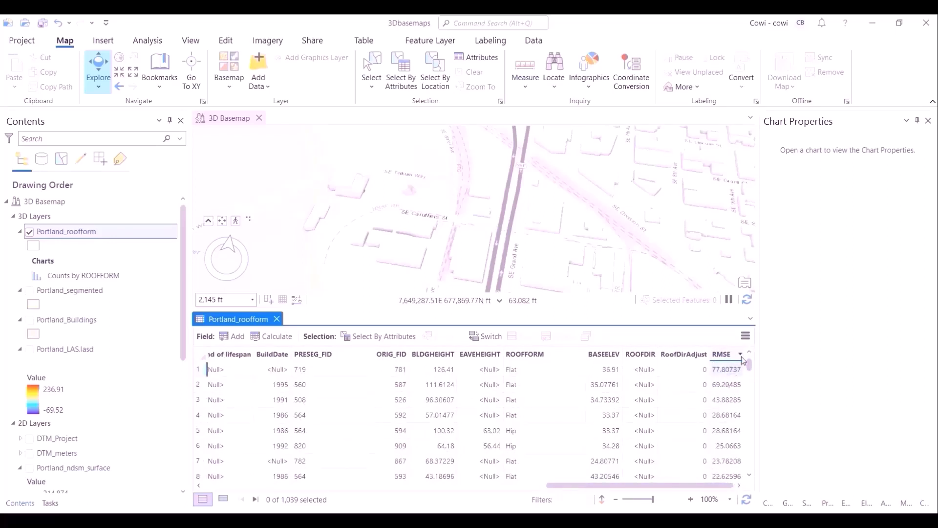
drag(749, 362, 755, 436)
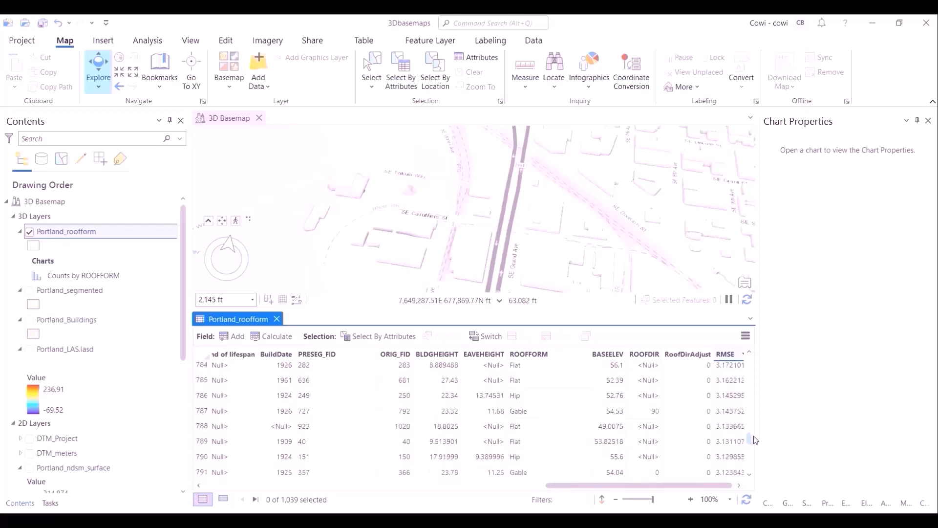
scroll(733, 449, down, 5)
scroll(733, 475, down, 3)
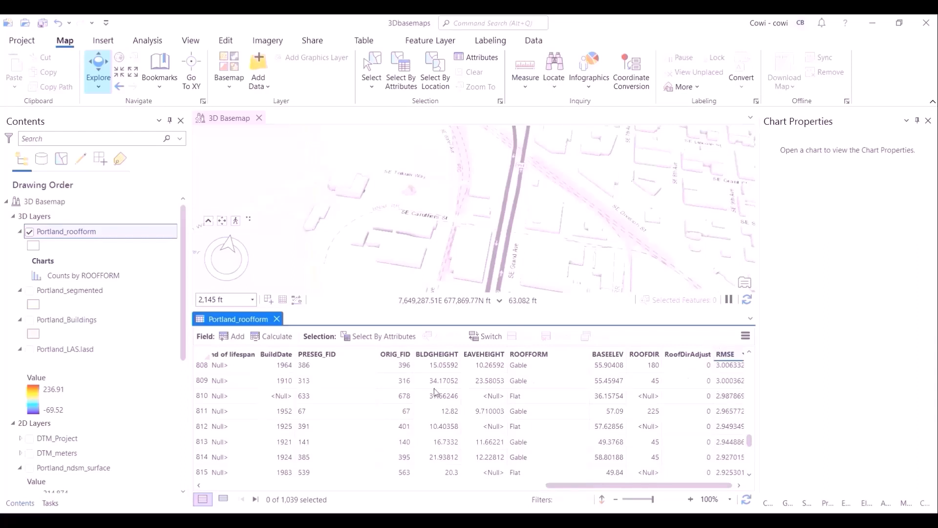
scroll(457, 203, down, 5)
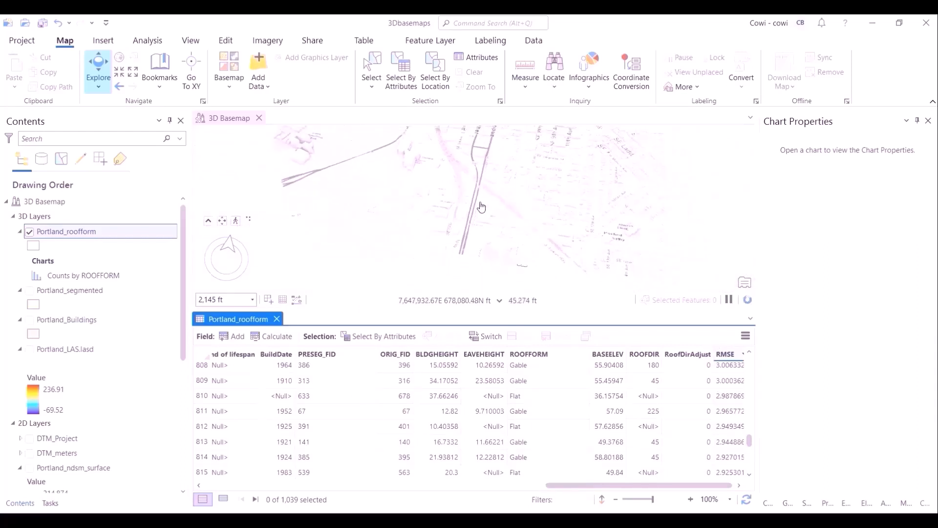
click(416, 194)
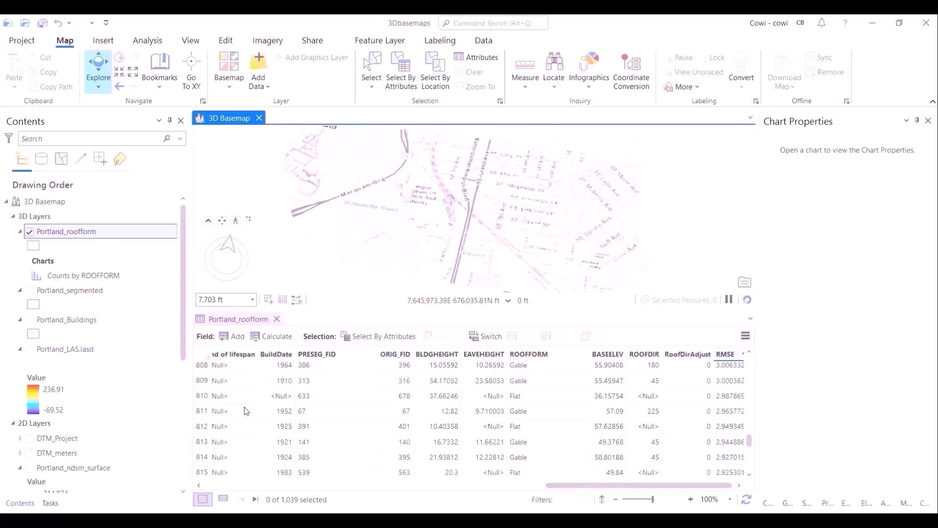
drag(749, 442, 746, 354)
click(206, 370)
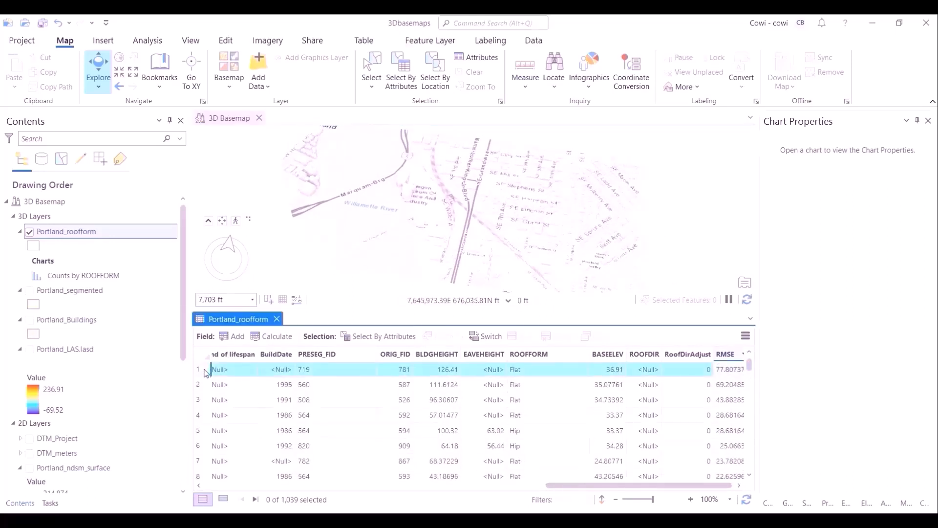
- Zoom and orbit the 3D scene to examine the highest-RMSE building selected in the table
scroll(317, 187, up, 3)
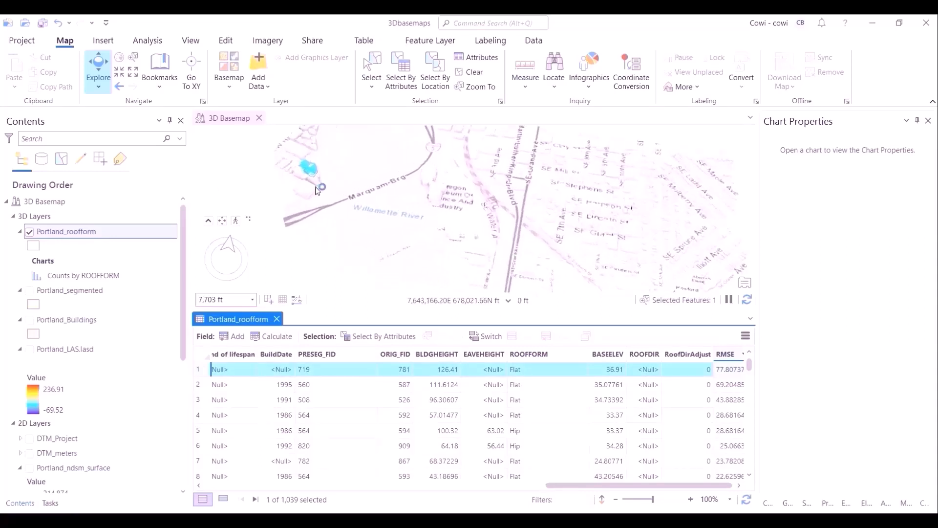
scroll(318, 190, up, 1)
drag(329, 205, 394, 329)
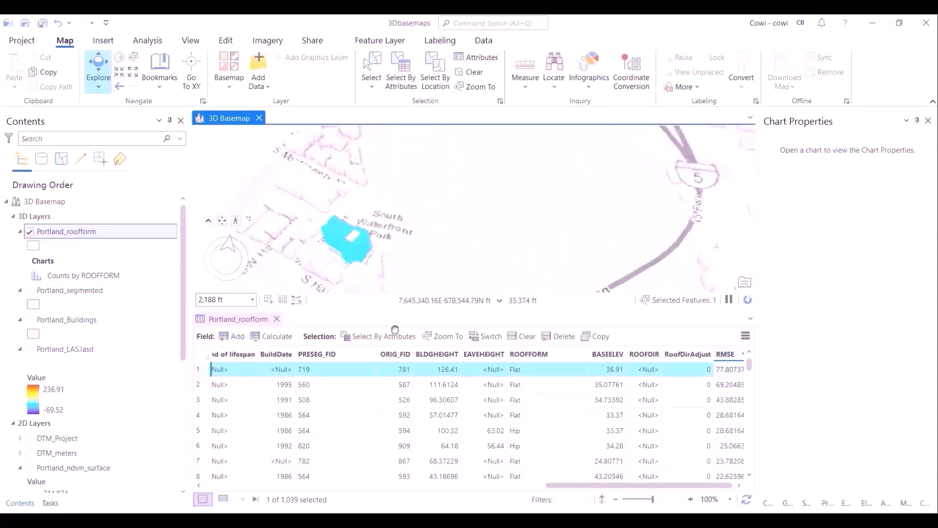
scroll(396, 226, up, 2)
drag(415, 255, 456, 186)
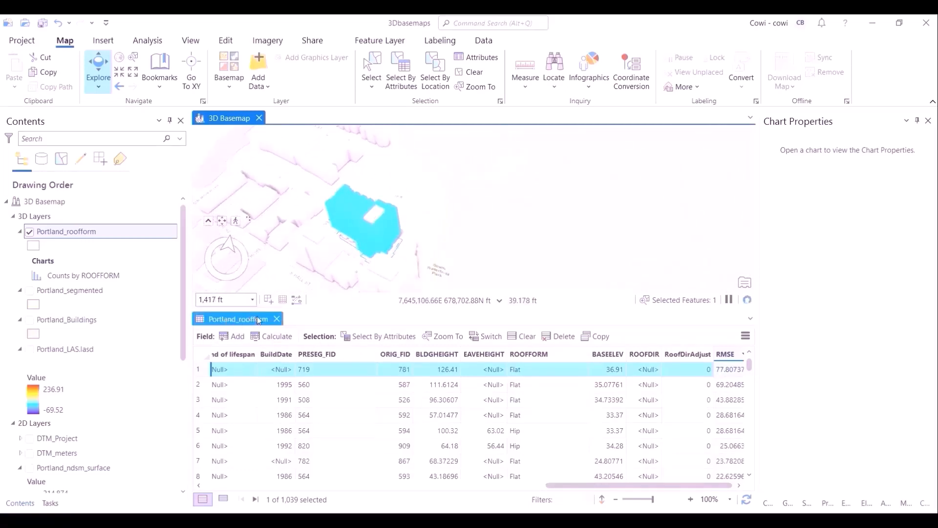
- Clear the feature selection and close the Portland_roofform attribute table
click(211, 371)
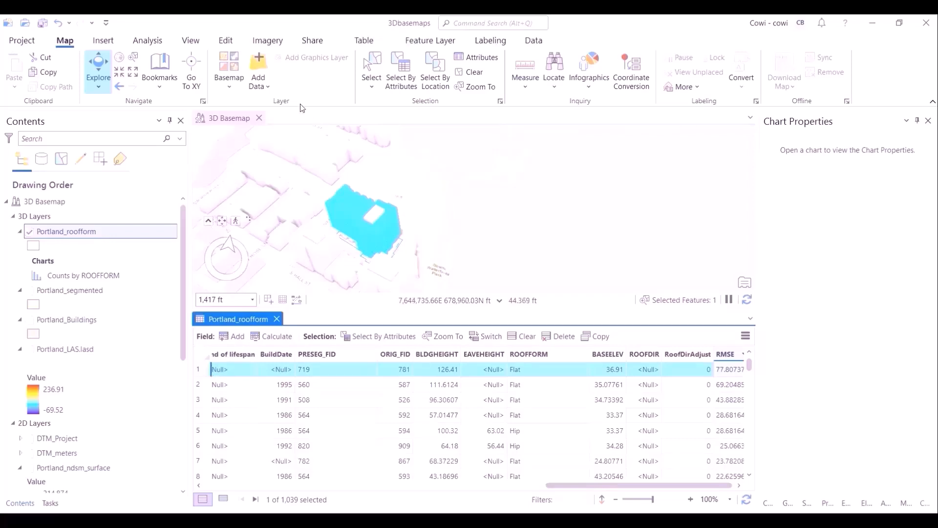
click(482, 74)
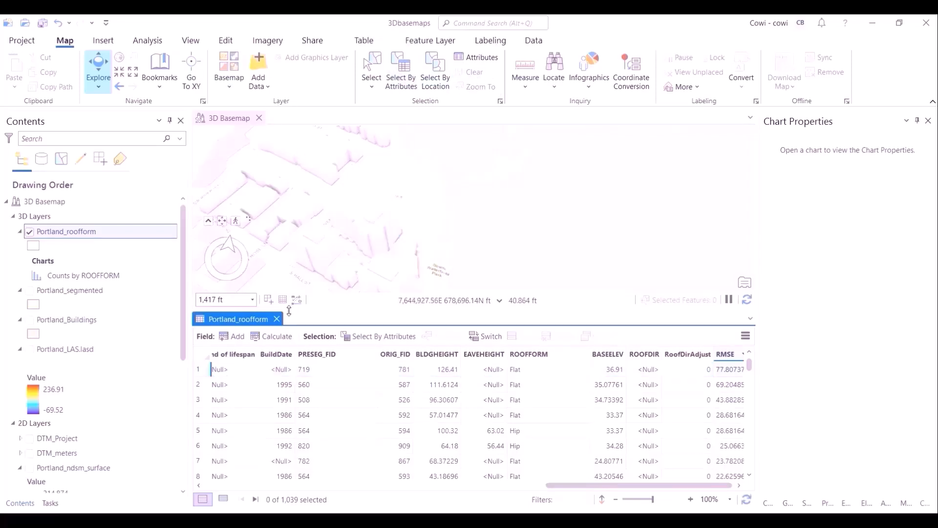
click(277, 319)
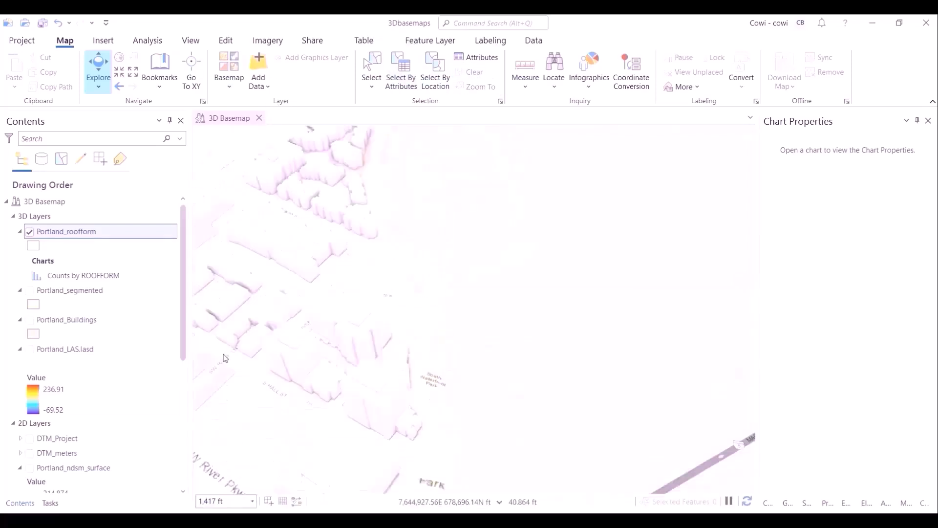
- Advance the Review buildings task to its Apply Symbology step and pan and zoom around the new 2D map
click(51, 503)
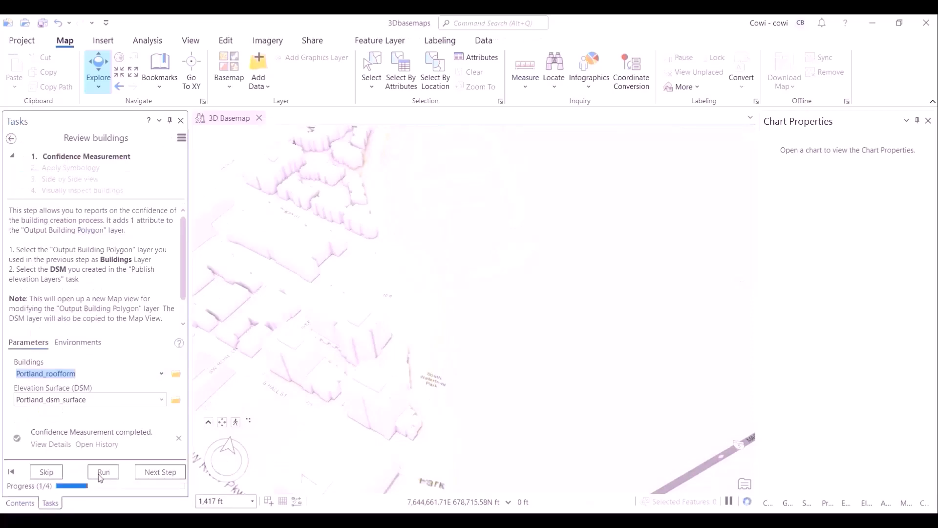
click(160, 472)
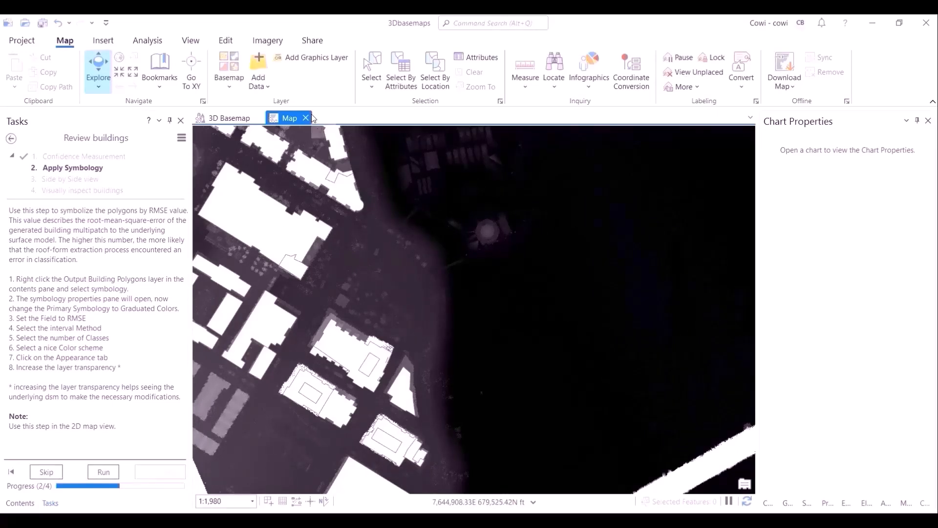
mouse_move(382, 268)
mouse_down()
mouse_move(476, 264)
mouse_move(491, 274)
mouse_move(386, 257)
mouse_up()
scroll(369, 270, down, 5)
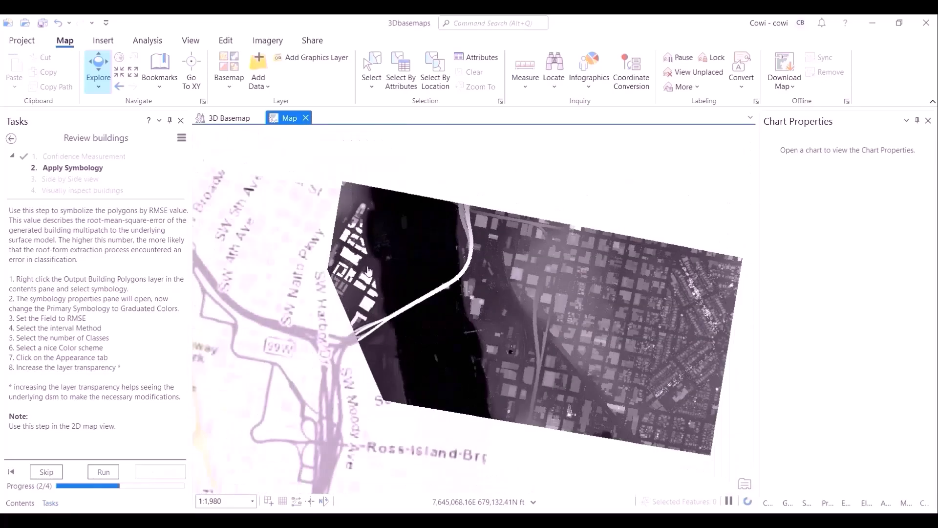
scroll(375, 272, up, 2)
scroll(381, 286, up, 2)
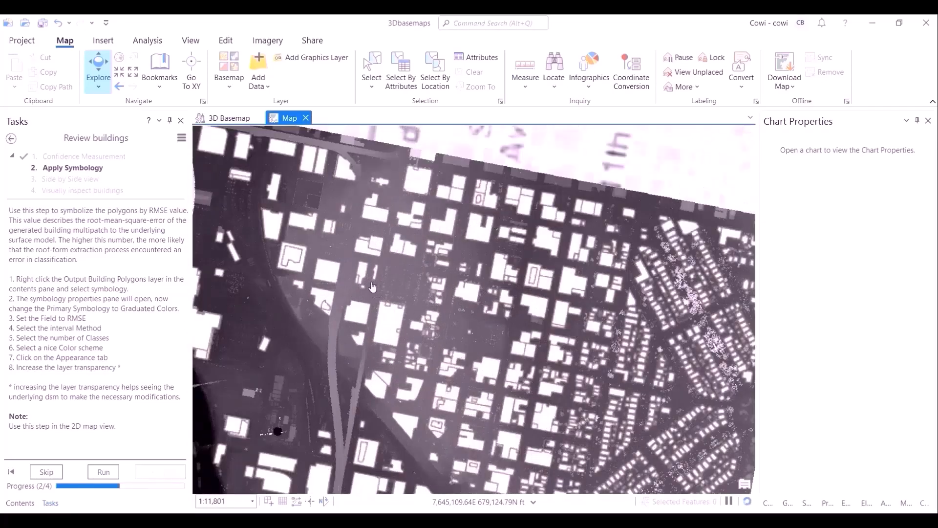
drag(382, 283, 529, 256)
scroll(515, 266, down, 2)
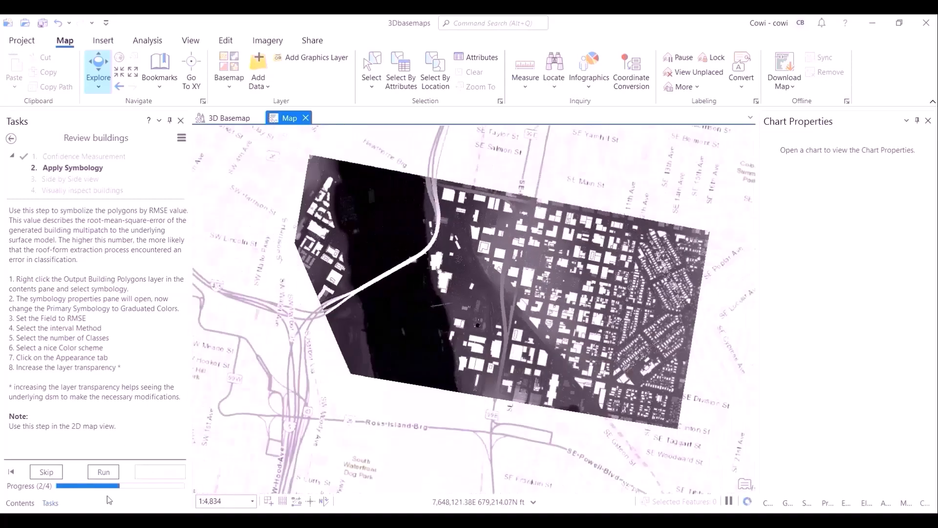
- Select the Portland_roofform layer in the 2D map's contents and return to the task
click(28, 500)
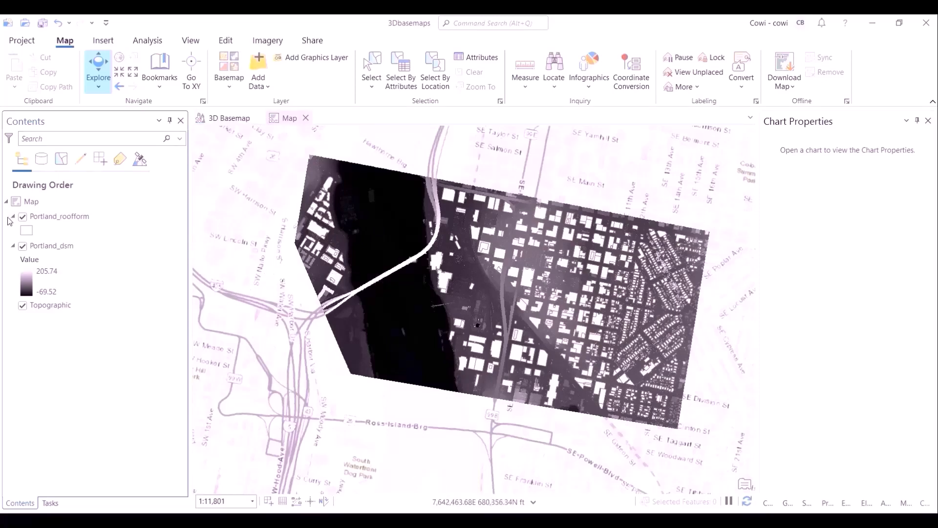
click(51, 503)
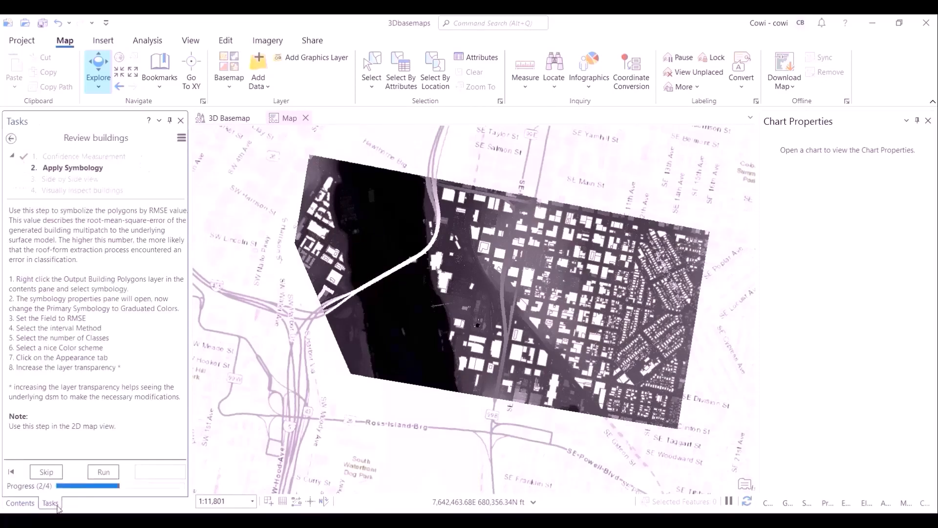
click(19, 503)
click(70, 216)
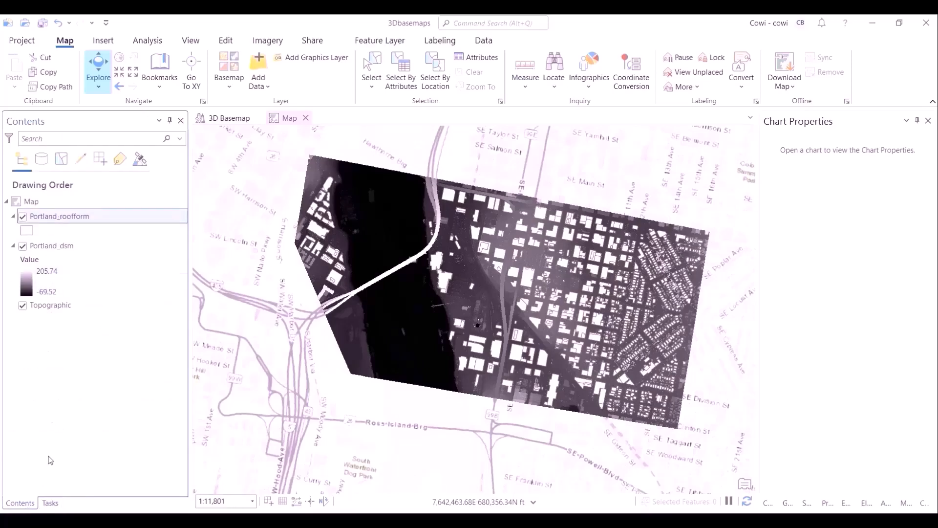
click(50, 502)
- Run the Apply Symbology task step, then step forward to Side by Side view and back again
click(98, 474)
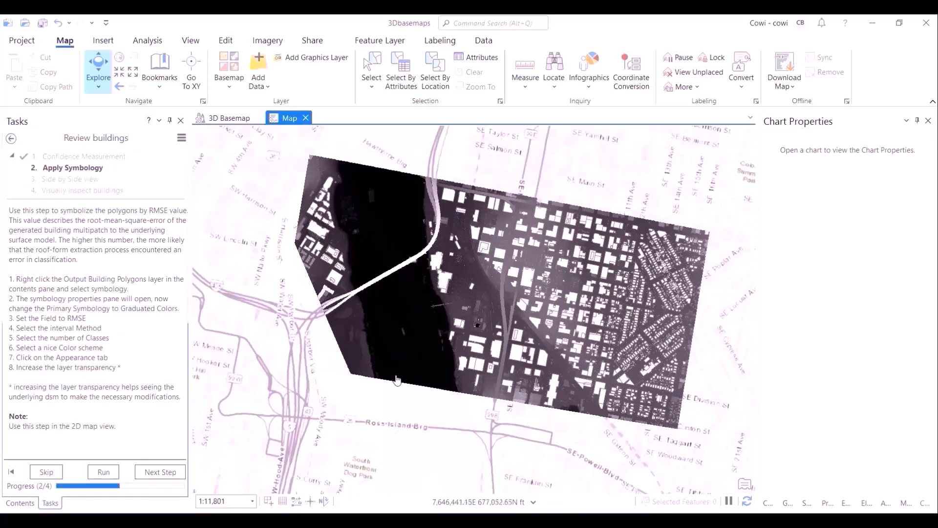
drag(393, 381, 349, 389)
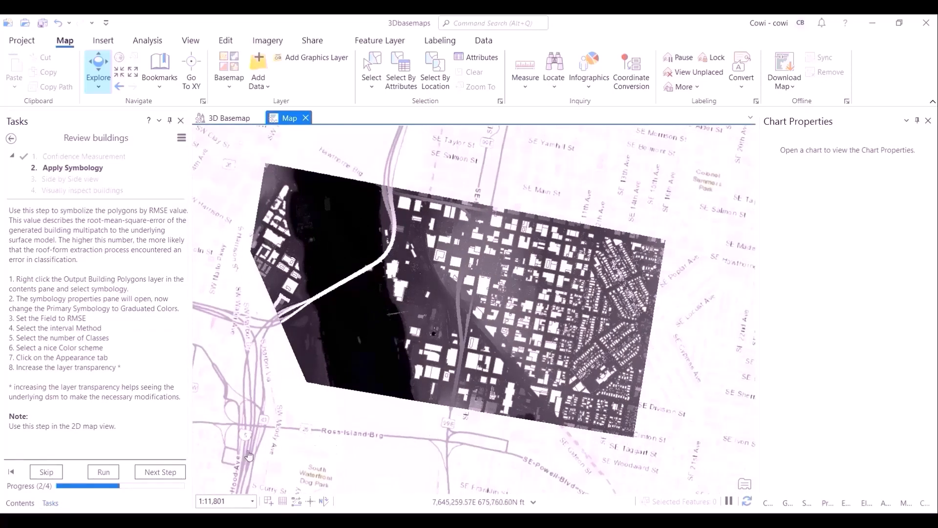
click(103, 473)
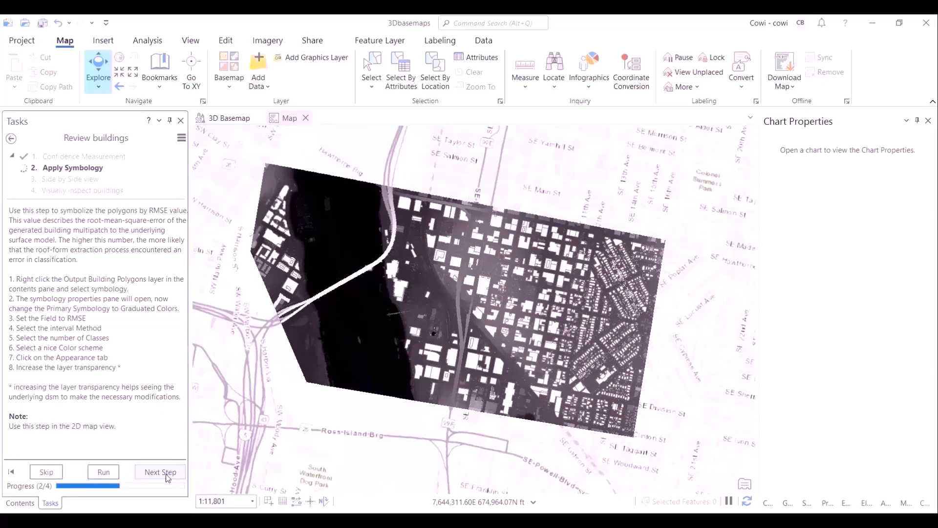
click(167, 472)
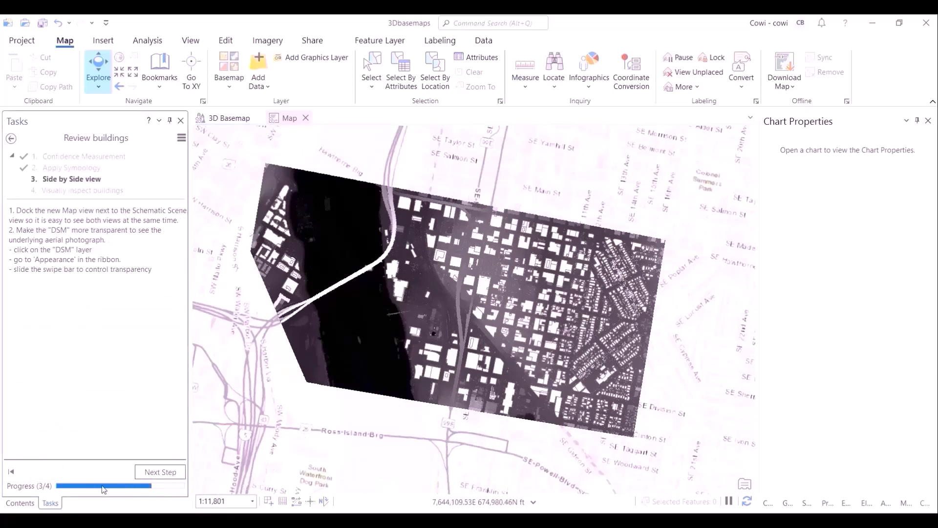
click(10, 472)
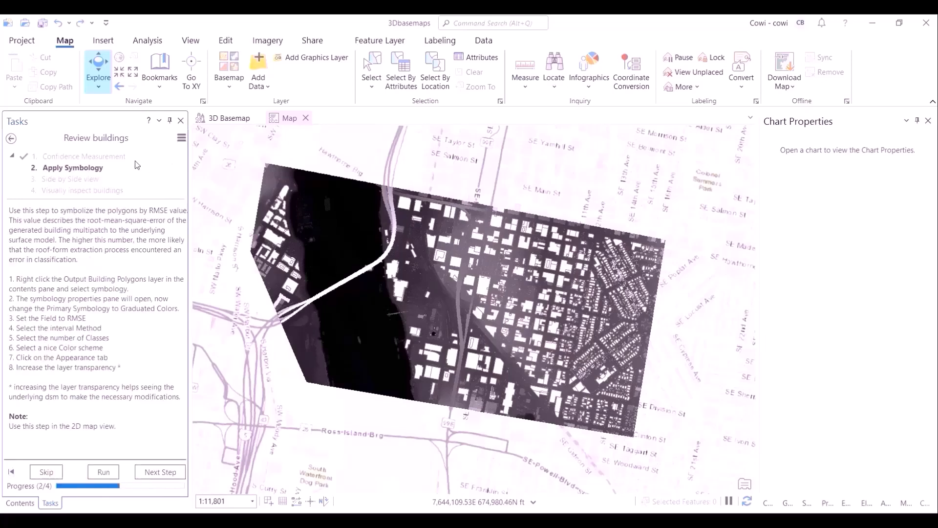
- Apply symbology from the layer file LOD2RMSEclassification.lyrx to Portland_roofform using the RMSE value field
click(19, 504)
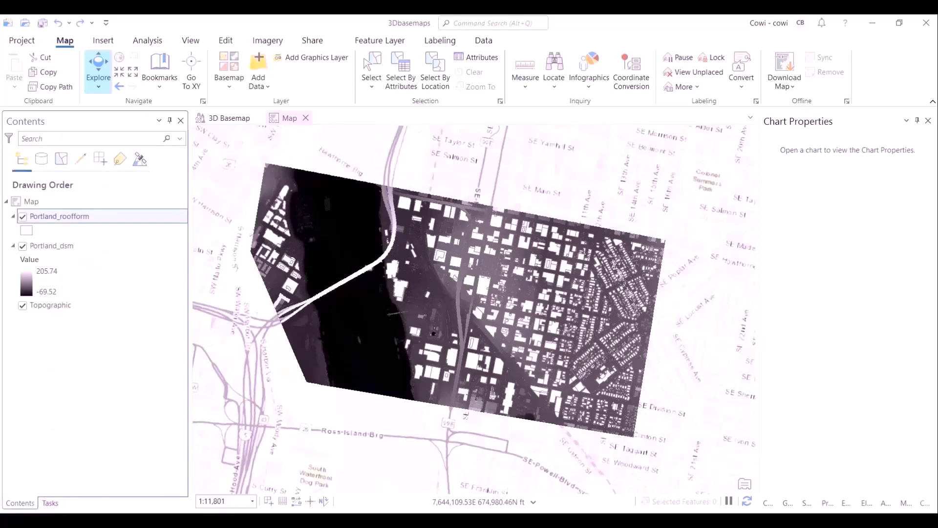
right_click(85, 218)
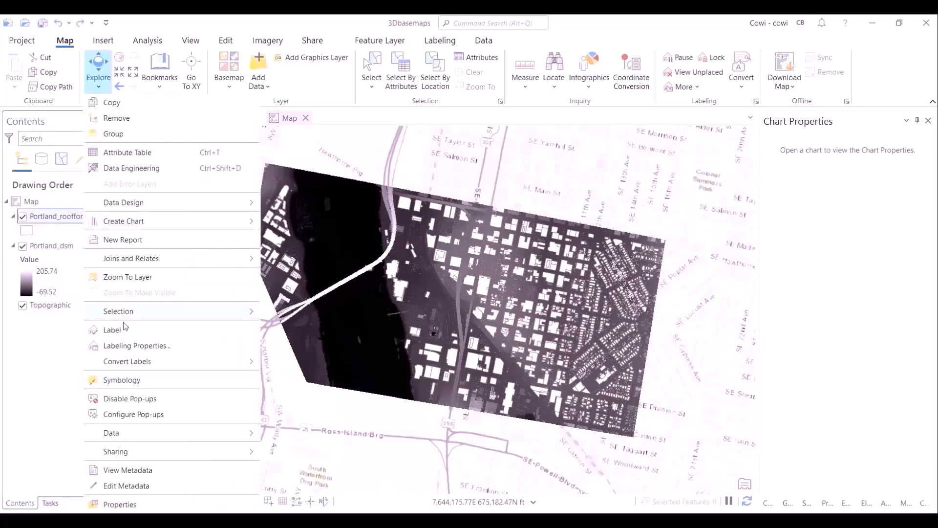
click(119, 381)
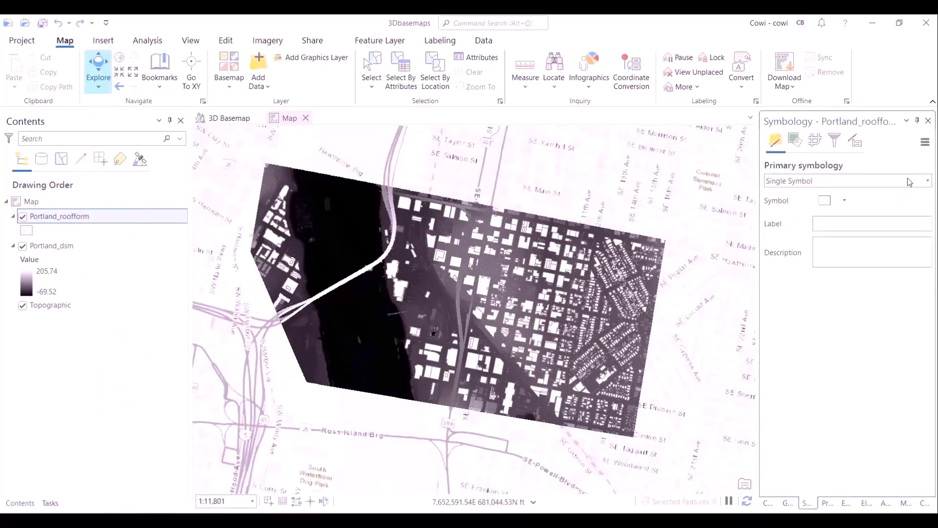
click(925, 143)
click(885, 159)
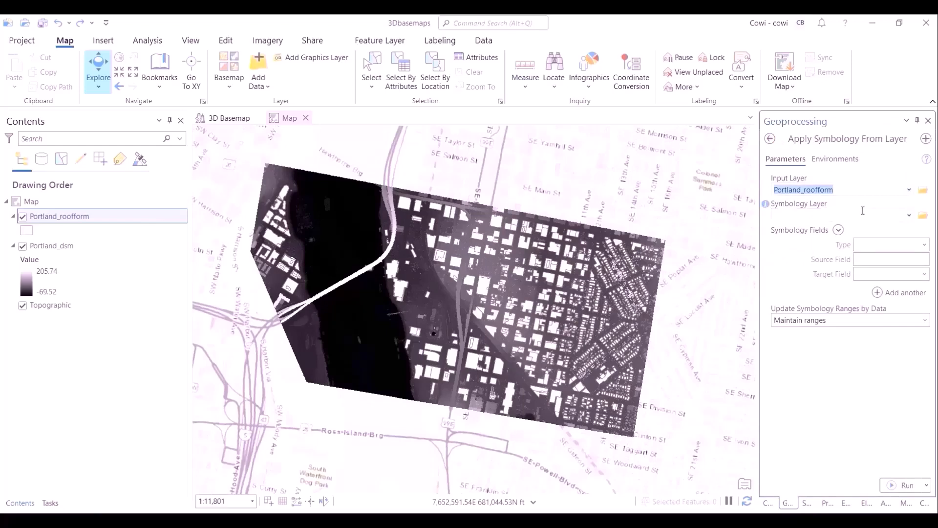
click(910, 214)
click(922, 213)
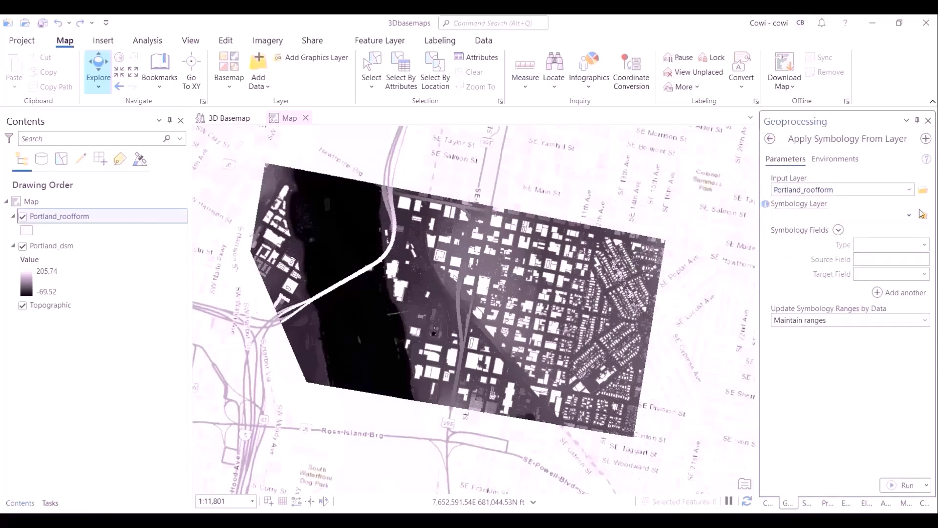
double_click(456, 254)
scroll(483, 315, down, 3)
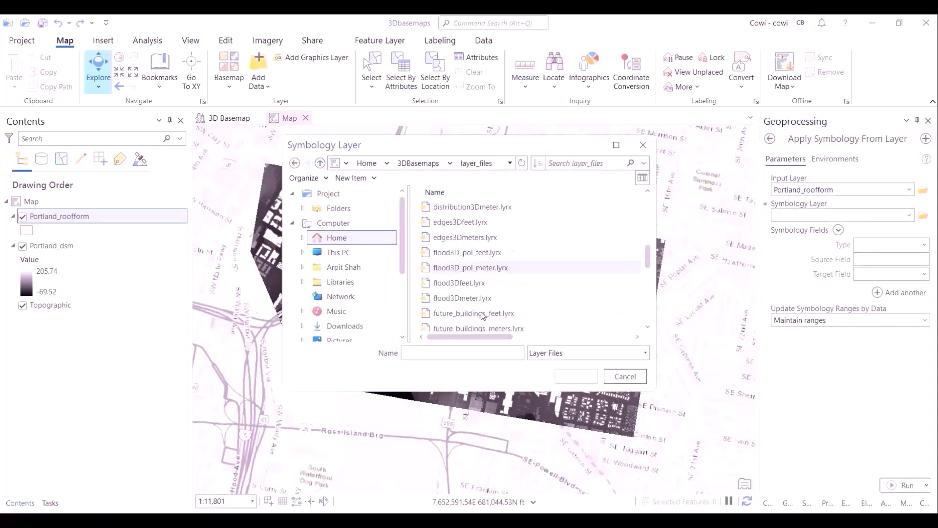
scroll(483, 315, down, 3)
double_click(488, 252)
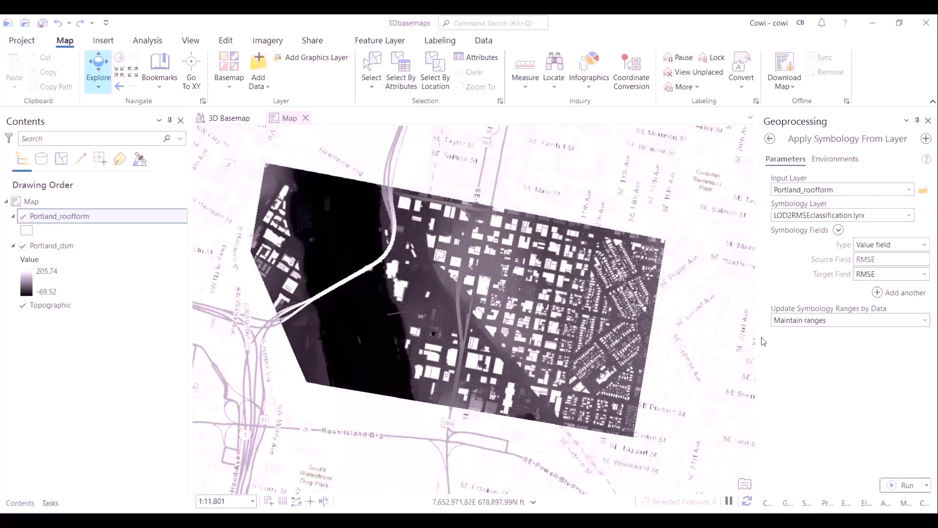
click(896, 483)
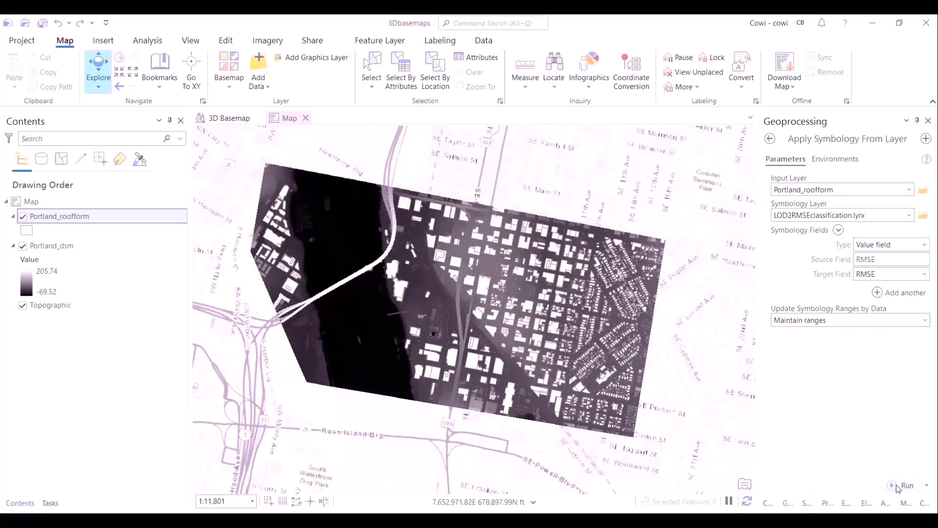
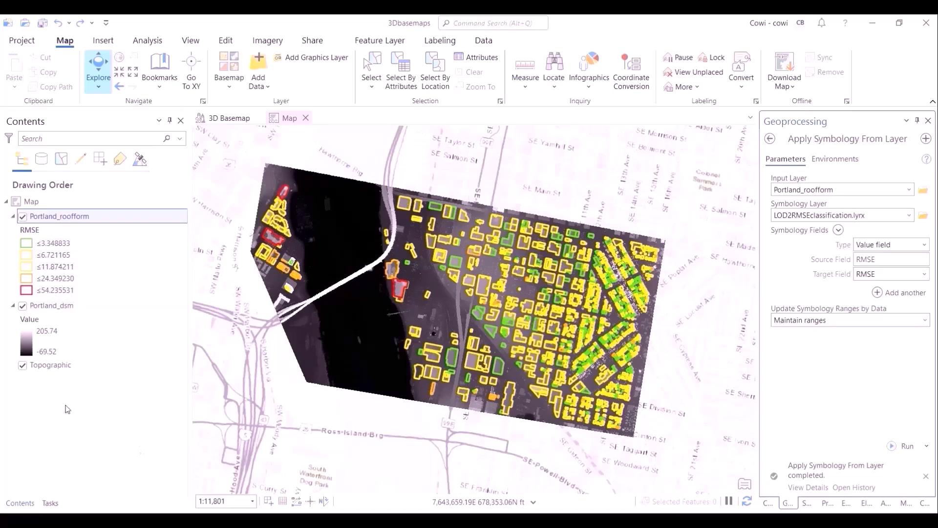
- Set the Portland_dsm layer's transparency to about 50%
click(66, 310)
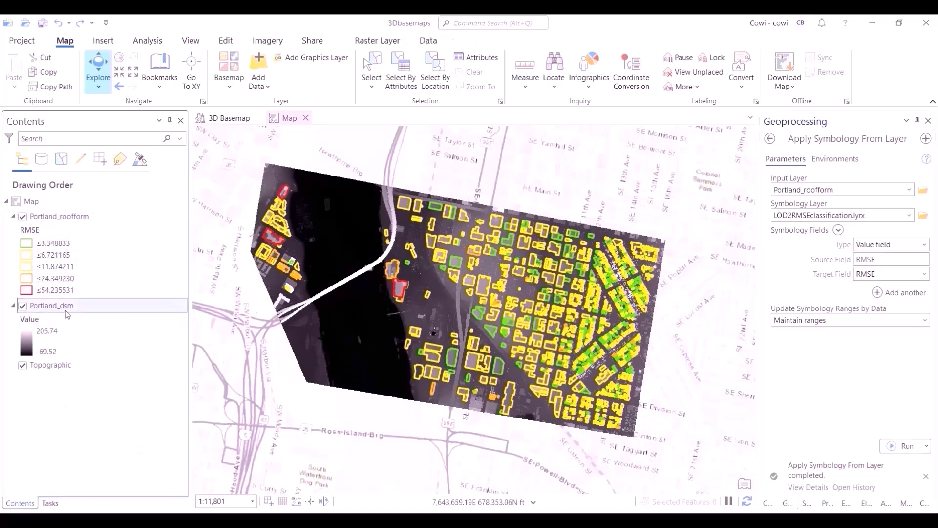
click(373, 43)
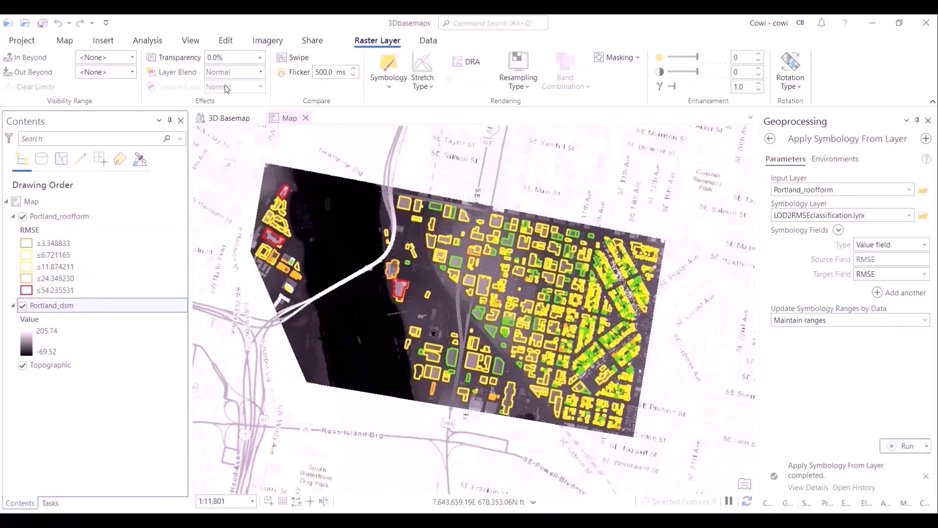
click(259, 58)
drag(210, 71, 236, 78)
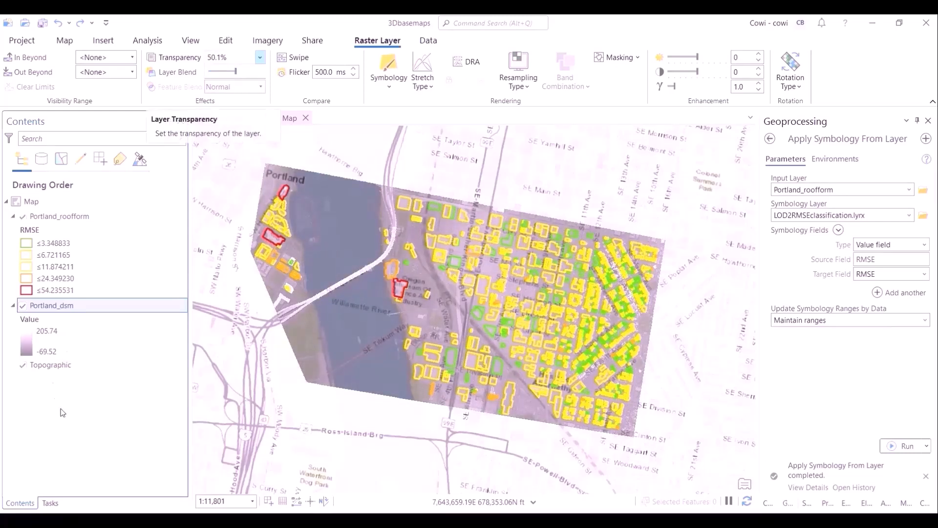
- Advance the Review buildings task to Side by Side view and dock the Map view beside the 3D Basemap scene
click(68, 427)
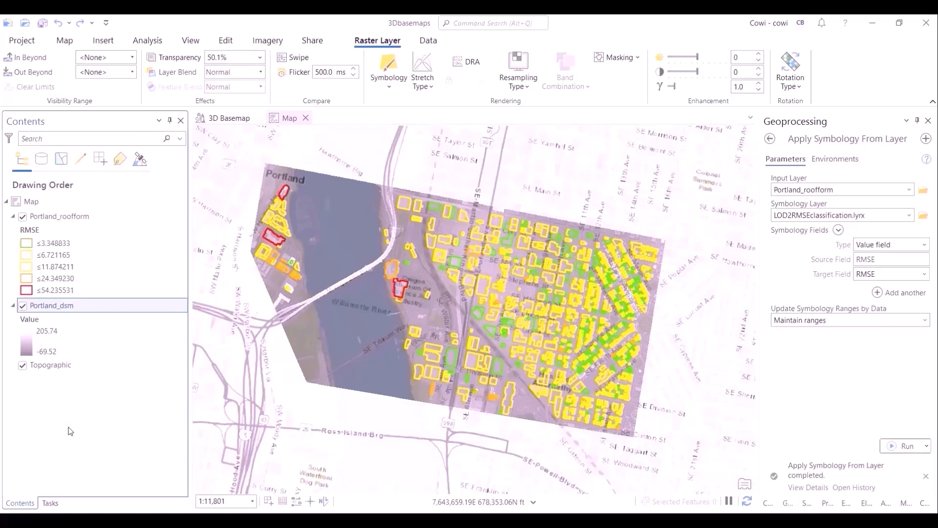
click(44, 504)
click(161, 472)
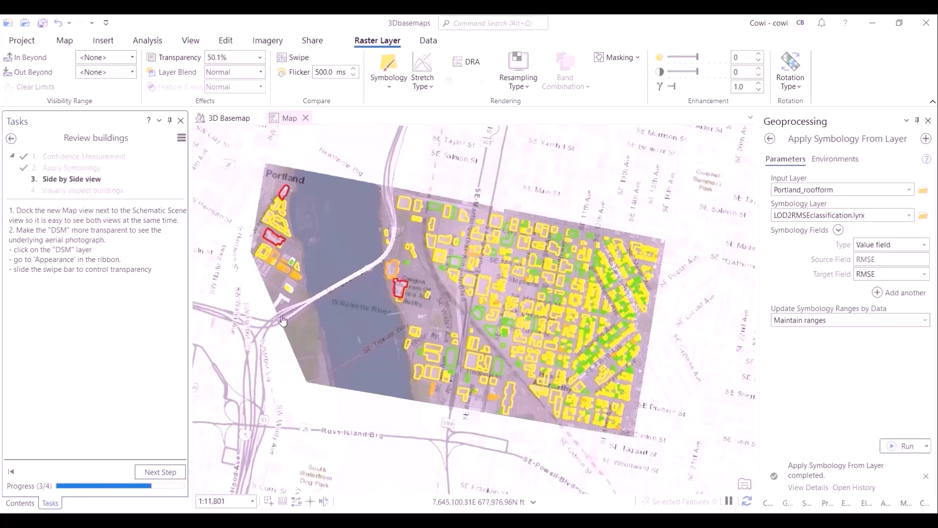
click(287, 119)
drag(287, 118, 501, 317)
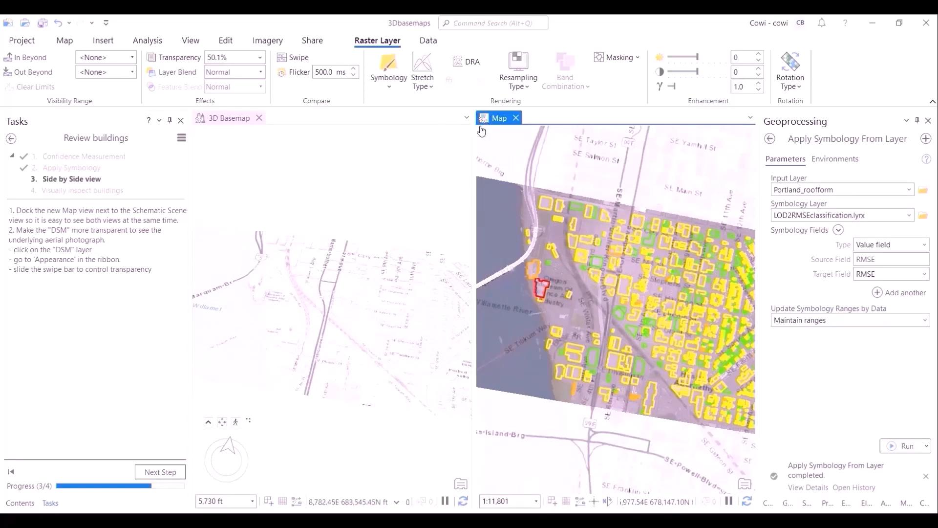
- Change the 2D map's basemap to Imagery
click(76, 43)
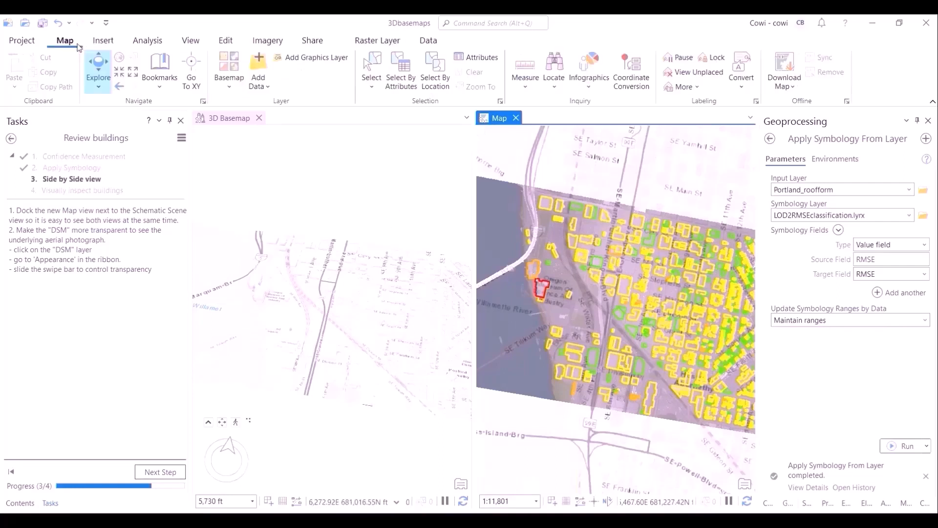
click(223, 82)
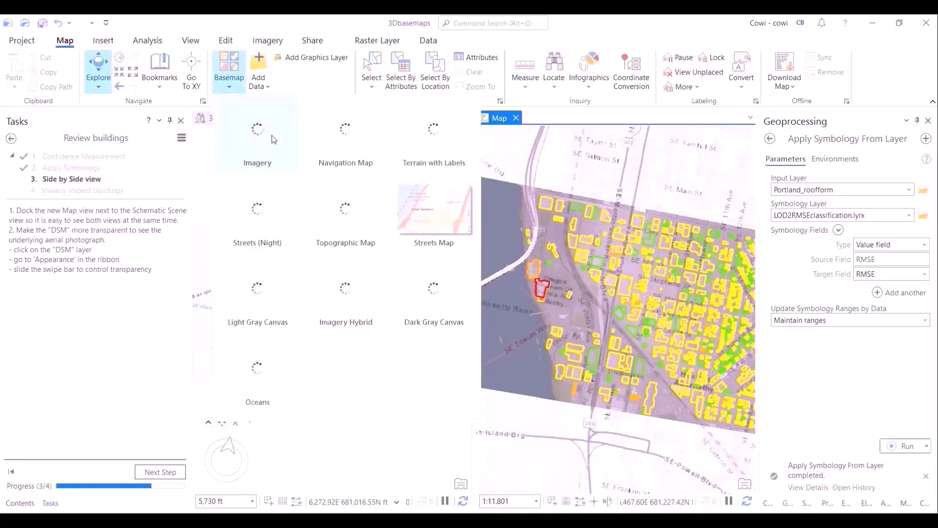
click(276, 143)
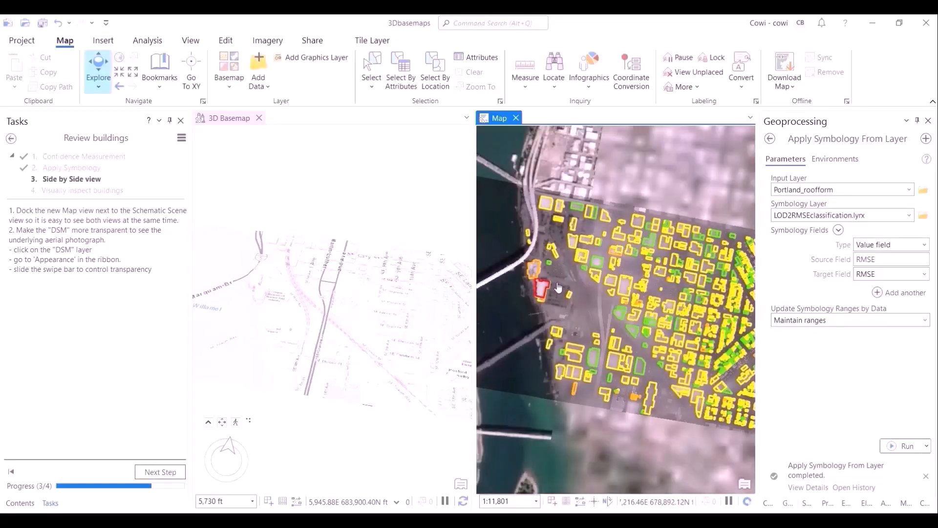
- Inspect the RMSE-coloured building footprints against the aerial imagery in the 2D map
scroll(557, 291, up, 5)
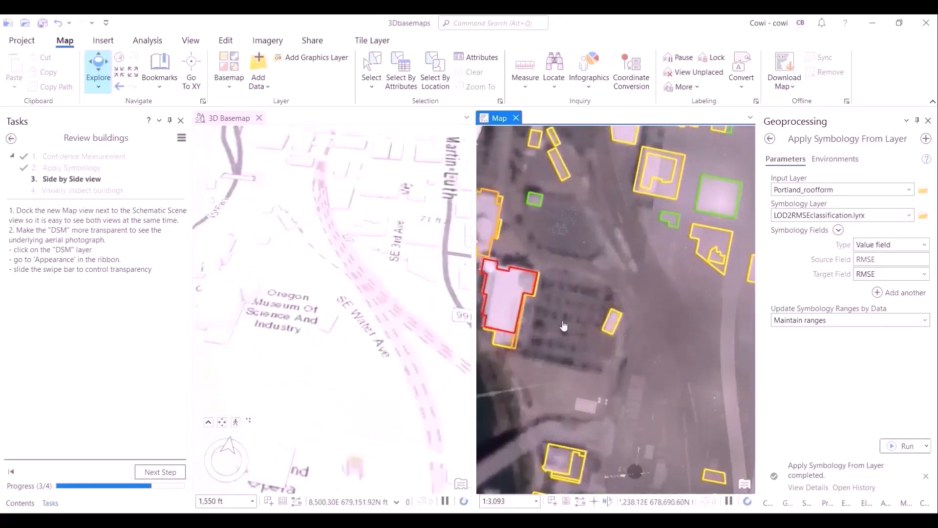
drag(565, 325, 652, 320)
scroll(602, 329, up, 2)
drag(554, 142, 561, 283)
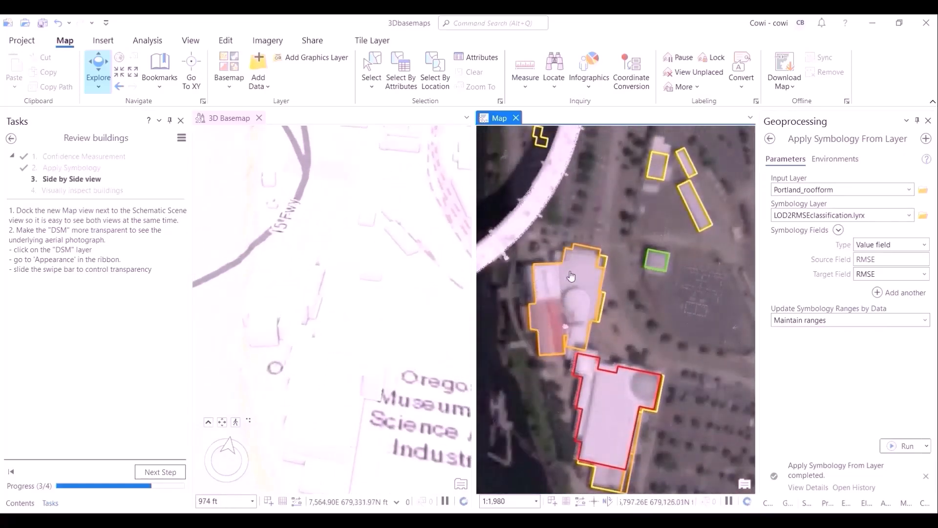
drag(683, 394, 689, 341)
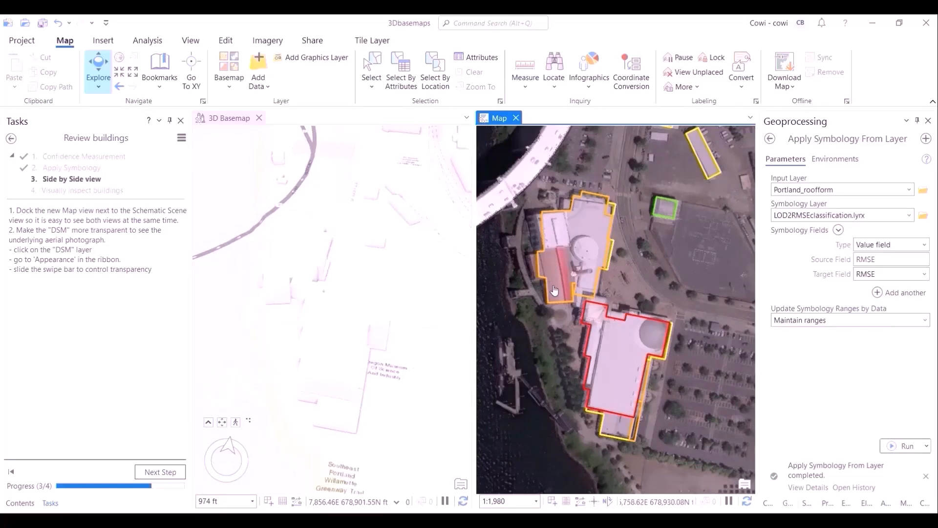
scroll(554, 290, down, 10)
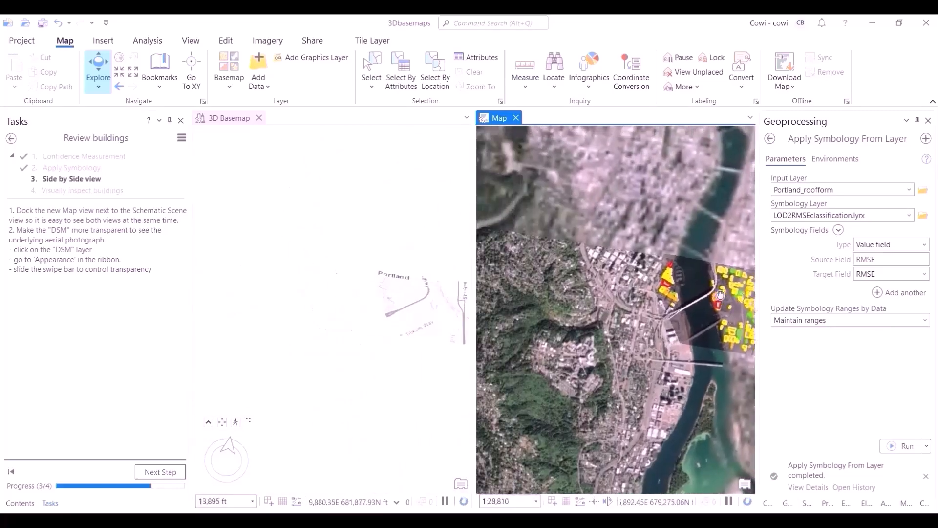
scroll(720, 295, up, 5)
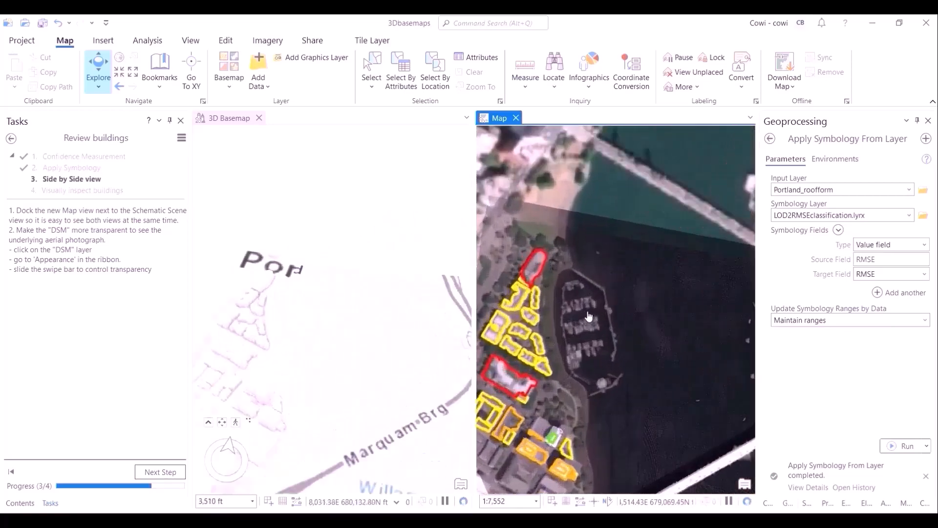
scroll(589, 316, up, 6)
scroll(570, 313, down, 3)
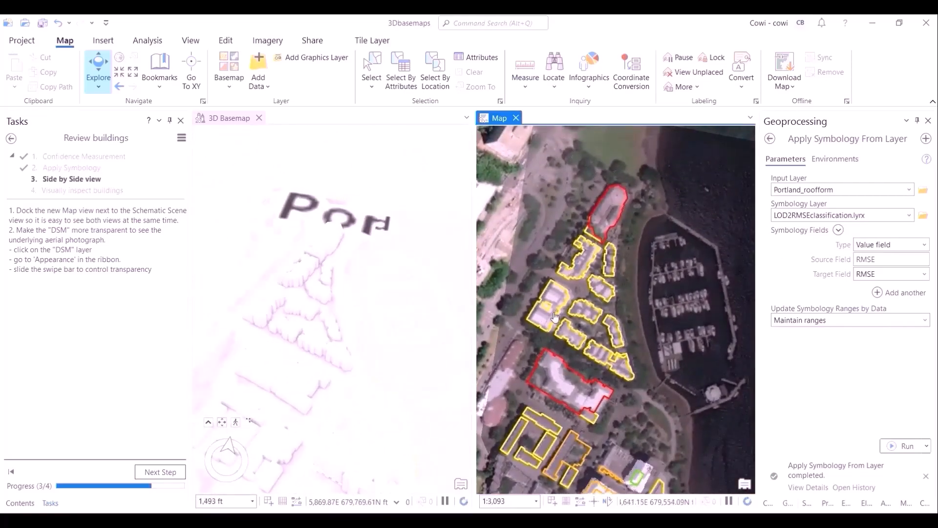
scroll(565, 327, up, 2)
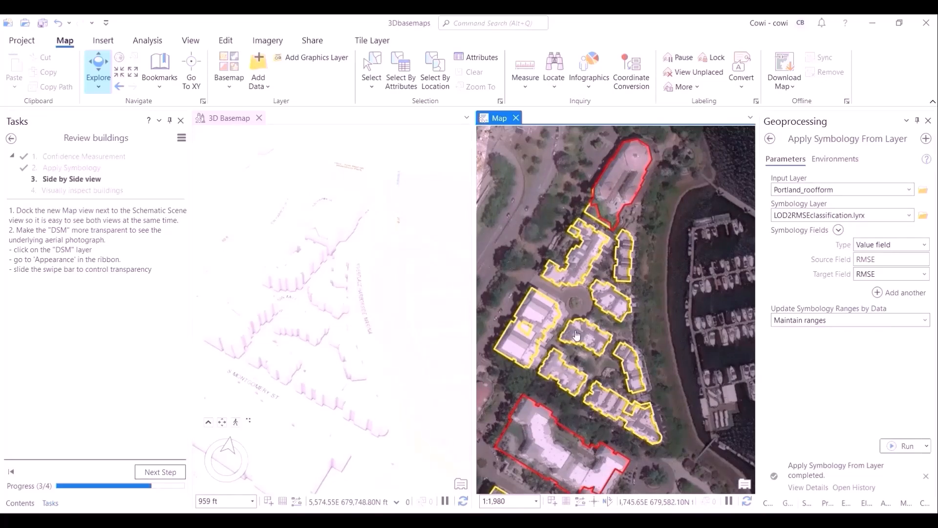
- Turn on the Portland_LAS.lasd point cloud layer in the 3D Basemap scene
click(213, 118)
click(30, 504)
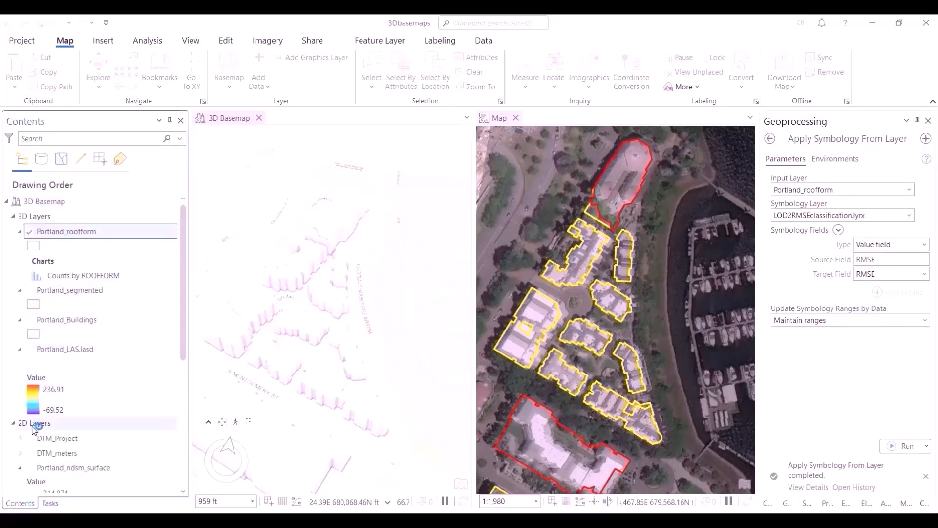
scroll(37, 415, down, 1)
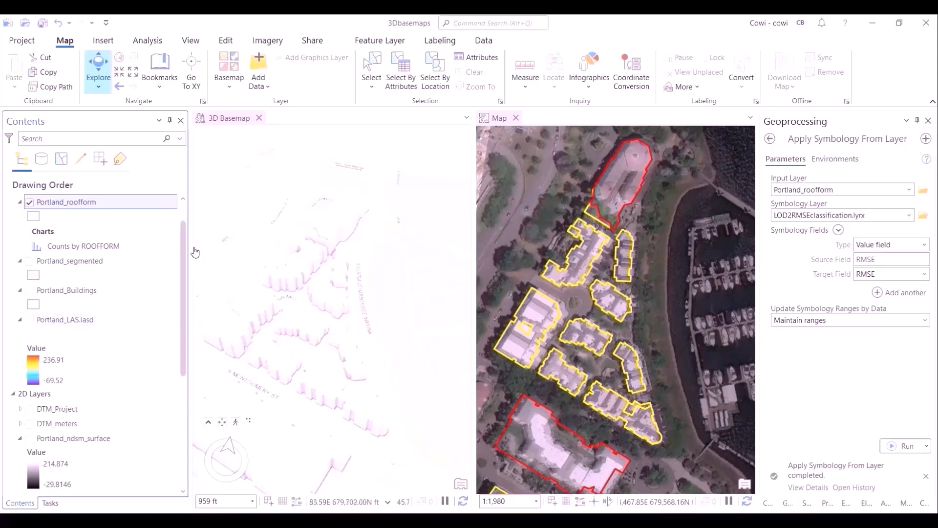
click(29, 320)
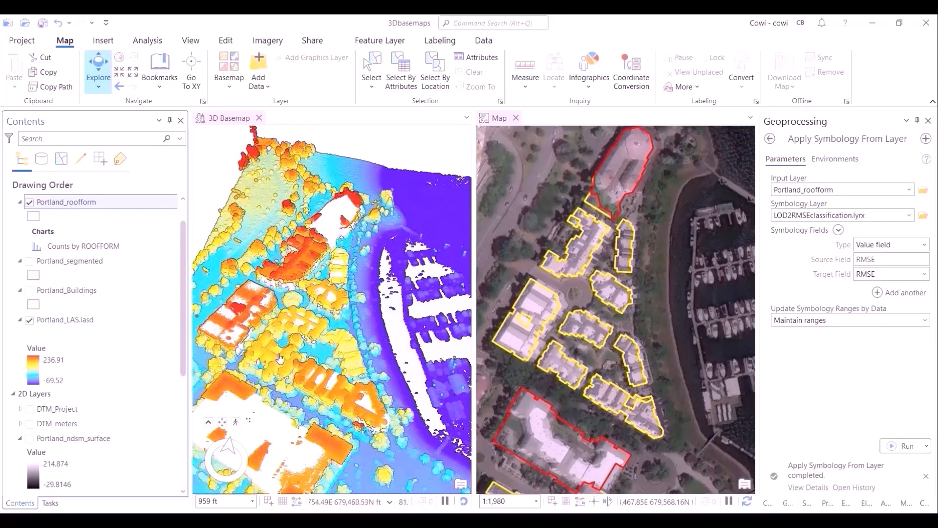
middle_drag(301, 347, 309, 327)
drag(330, 325, 374, 345)
scroll(375, 346, up, 4)
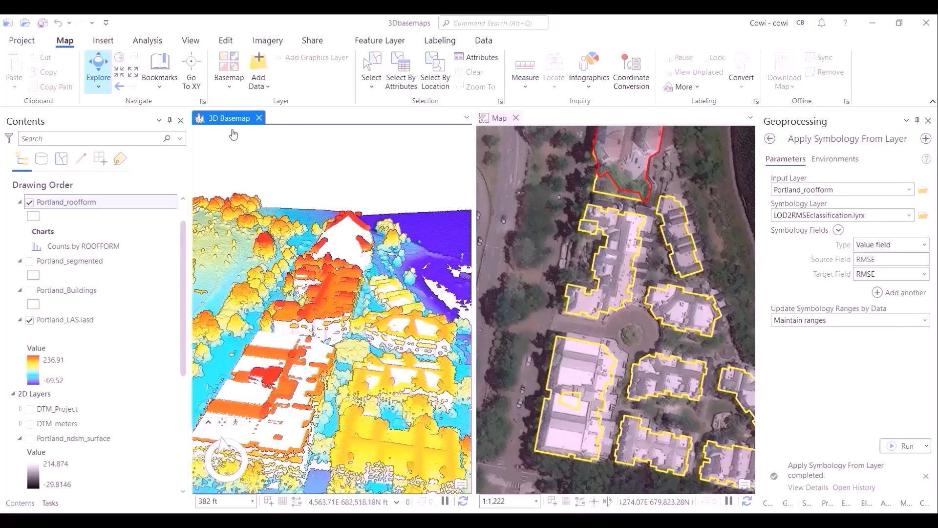
- Identify the red-outlined building at the top of the 2D map in a pop-up, then close it
click(493, 118)
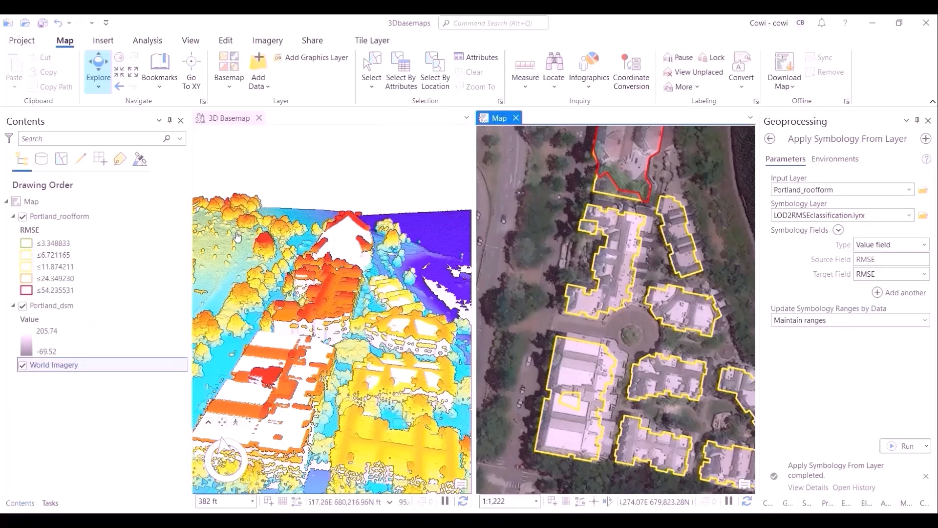
click(606, 179)
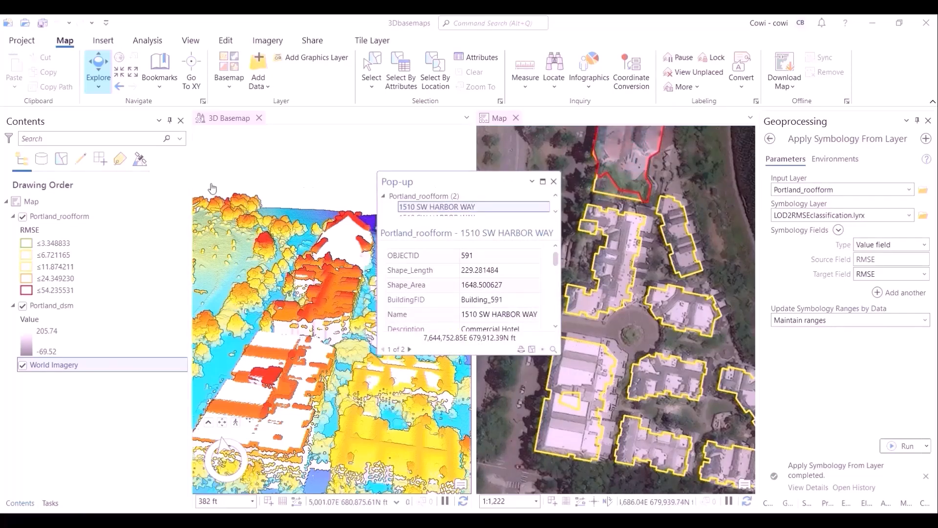
click(148, 213)
click(614, 184)
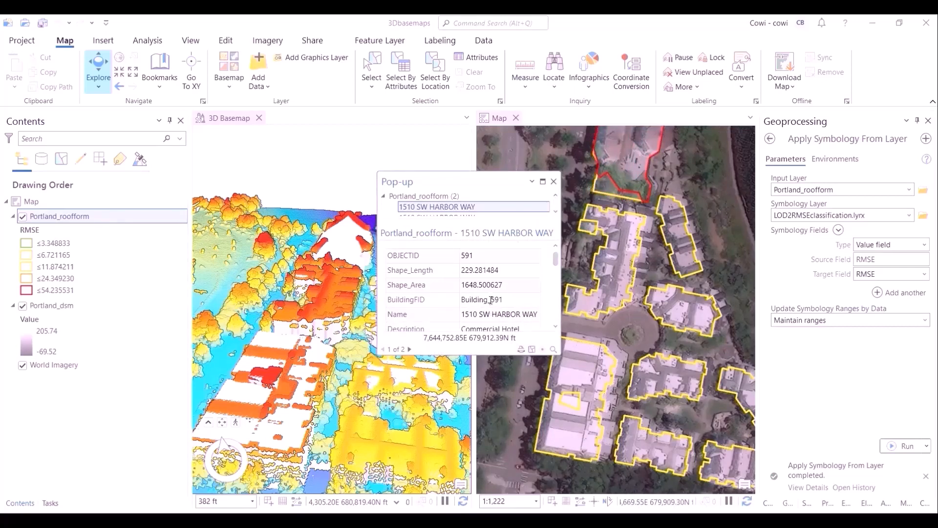
click(554, 182)
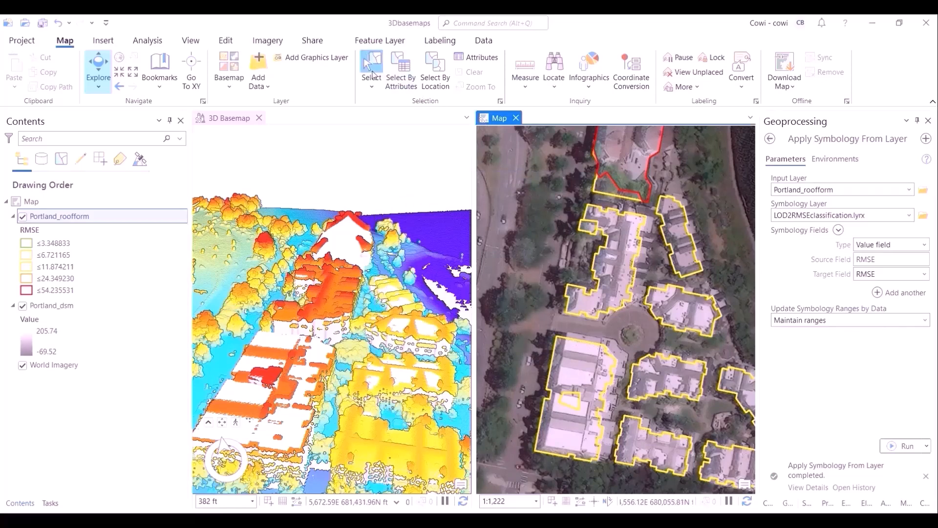
- Select the red-outlined building footprint and review its attributes, including RMSE, in the Attributes pane
click(372, 68)
click(619, 185)
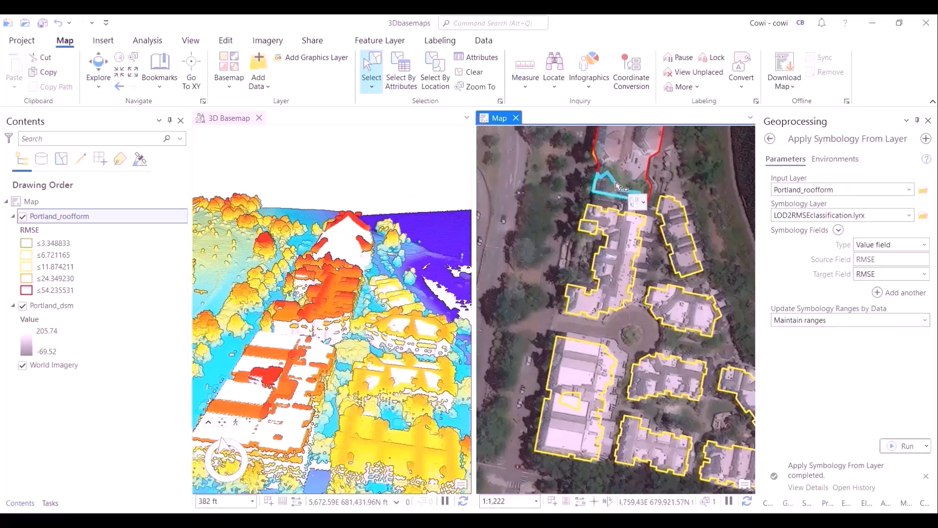
click(654, 169)
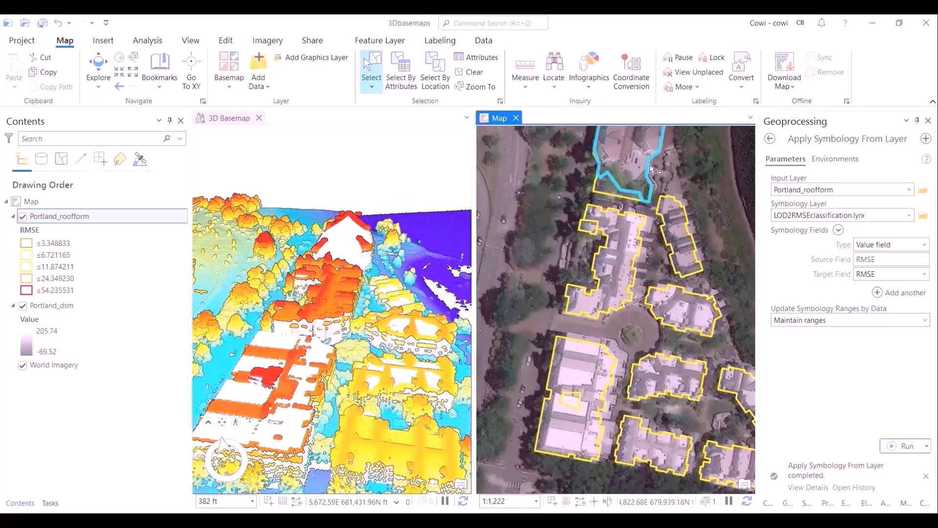
click(490, 59)
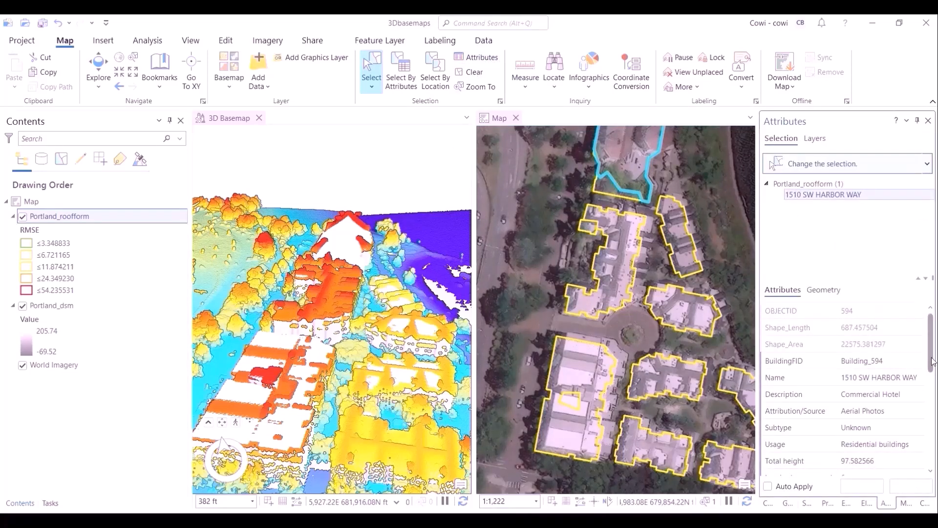
scroll(917, 460, down, 5)
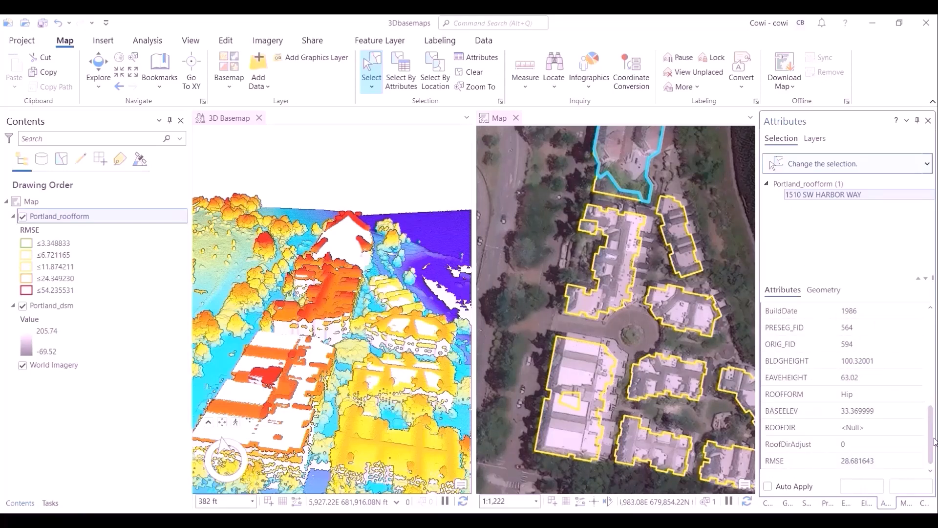
drag(935, 421, 924, 322)
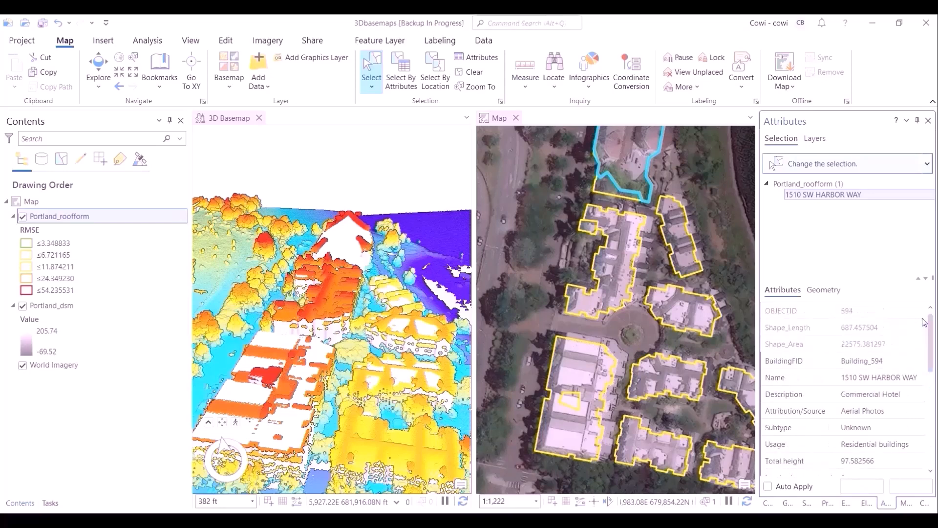
- Clear the selection and finish the Review buildings task
click(481, 75)
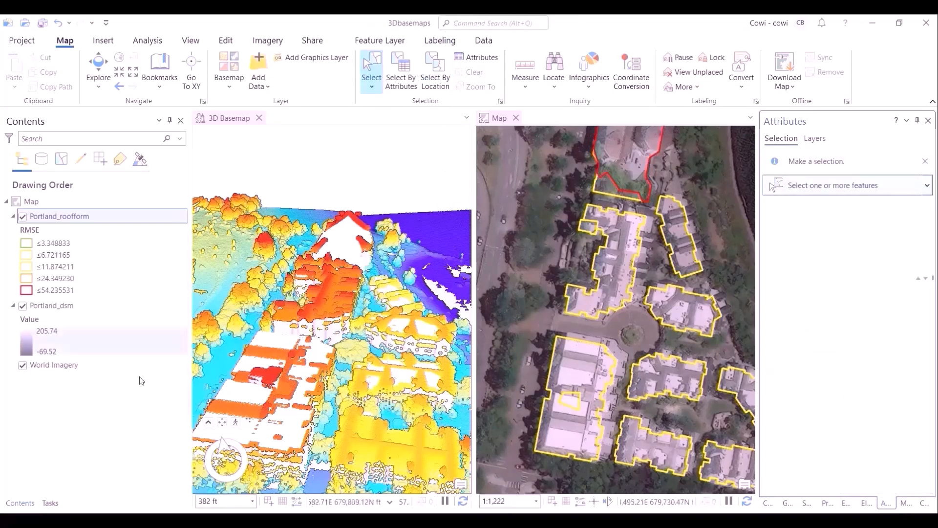
click(54, 503)
click(147, 470)
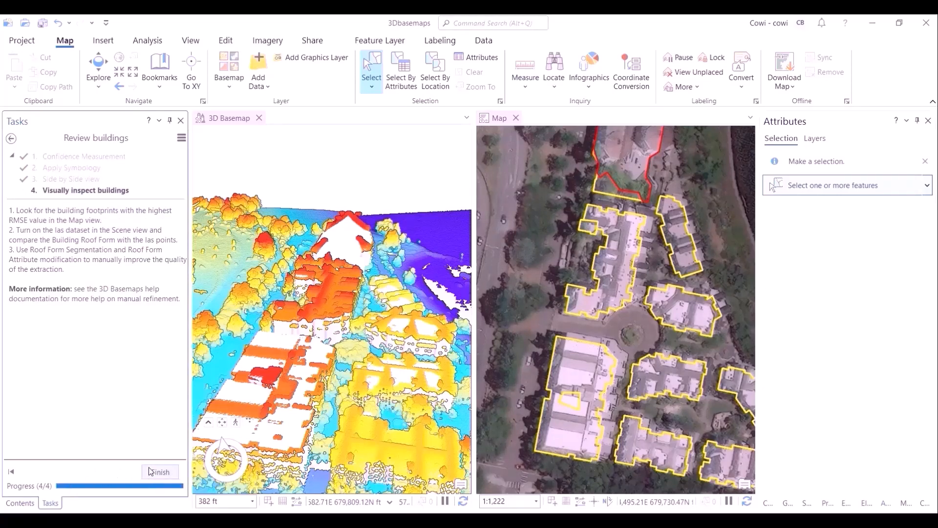
click(159, 471)
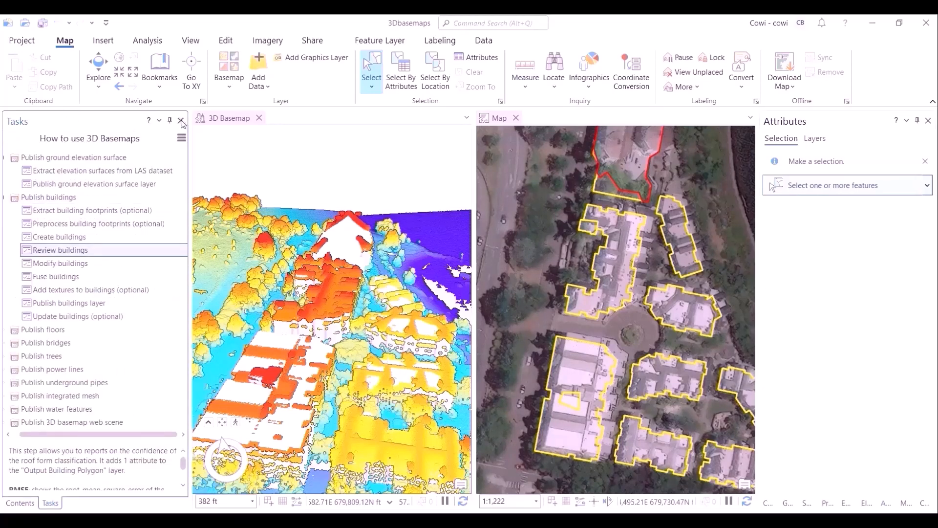
- Open the Modify buildings task
click(25, 502)
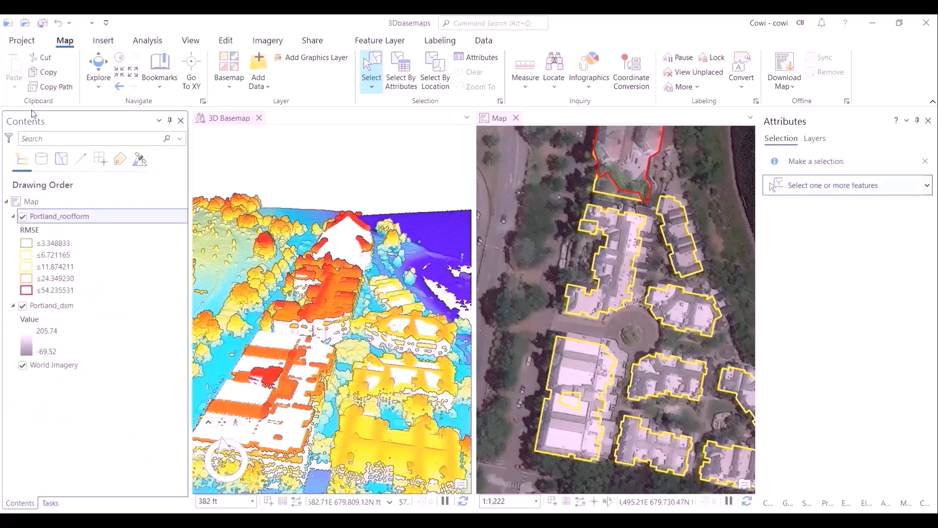
click(43, 24)
click(50, 503)
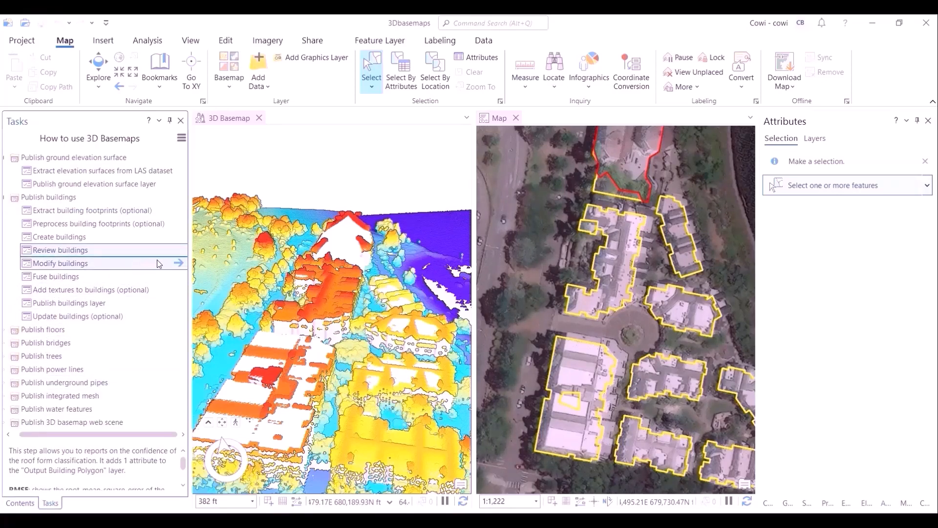
click(179, 264)
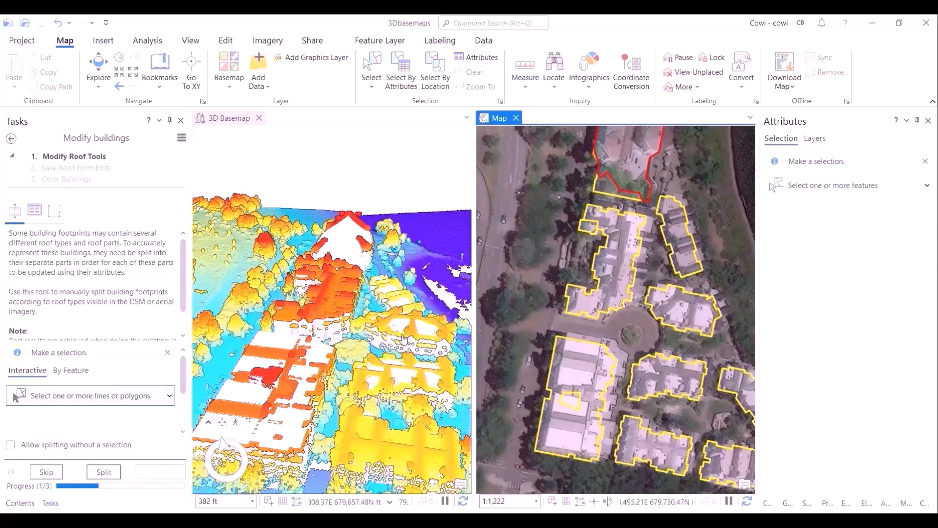
- Search the ArcGIS Online portal in the Catalog for World Imagery (Wayback 2017-05-31)
scroll(677, 357, down, 5)
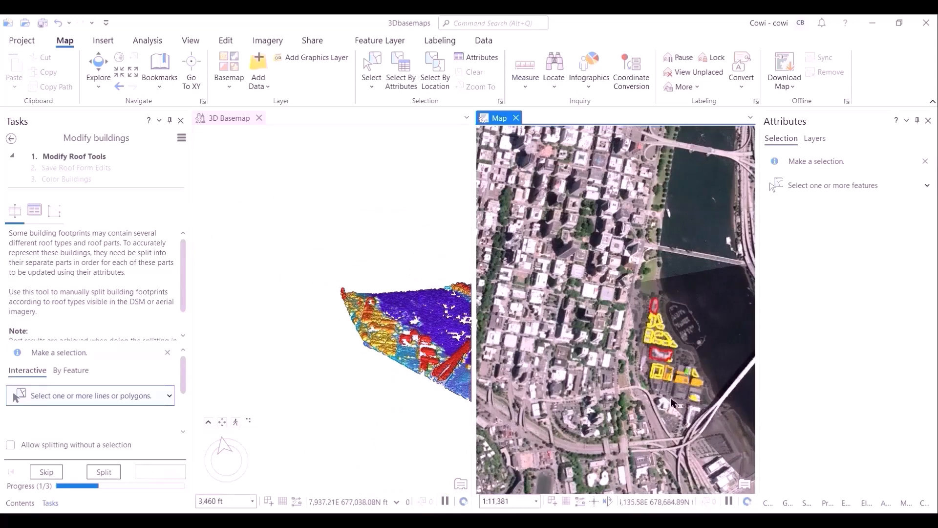
click(98, 68)
drag(678, 413, 604, 402)
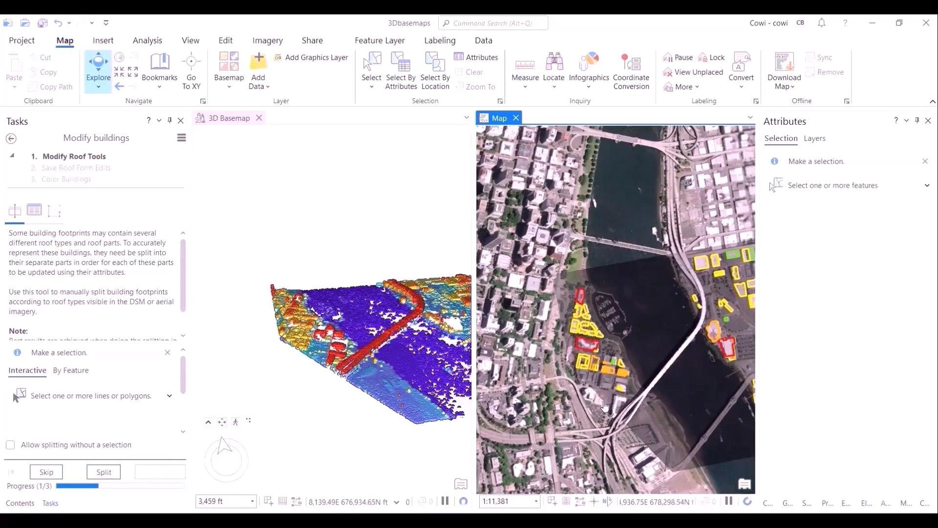
scroll(606, 404, up, 4)
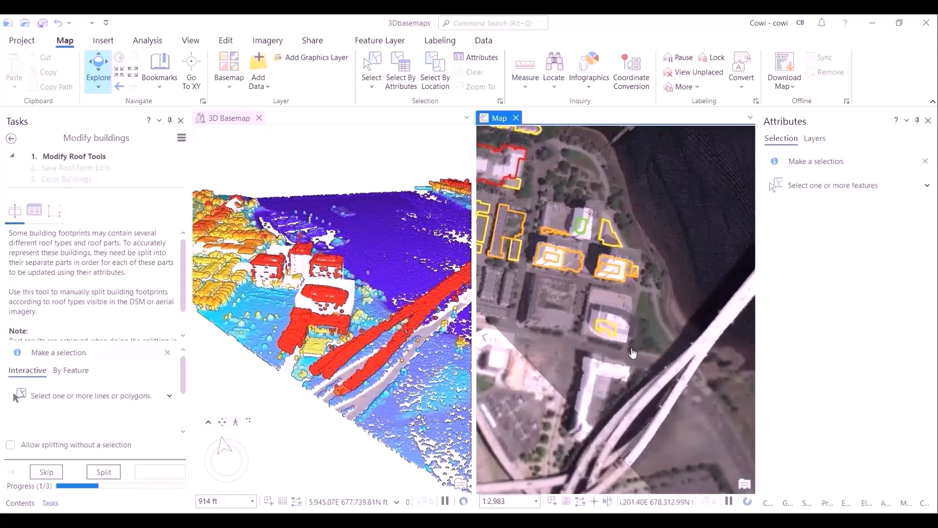
scroll(632, 352, up, 4)
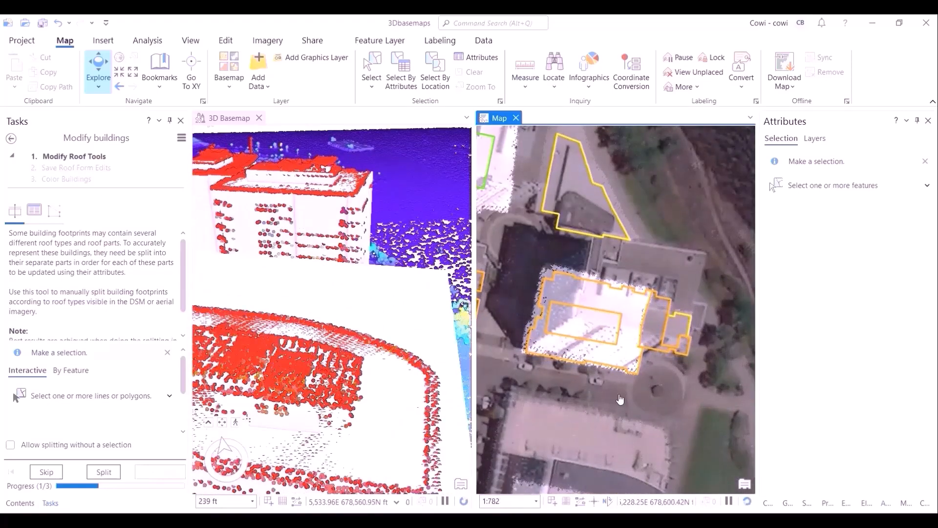
drag(620, 400, 660, 274)
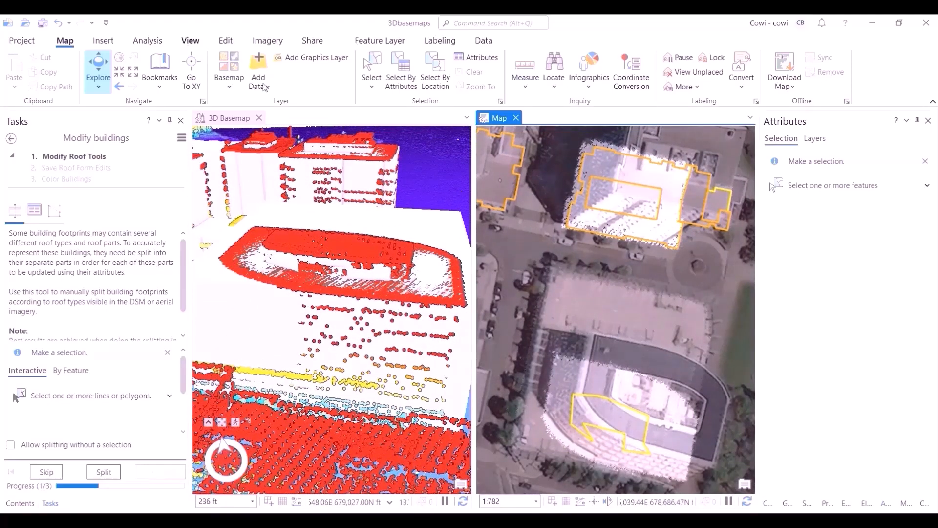
click(768, 504)
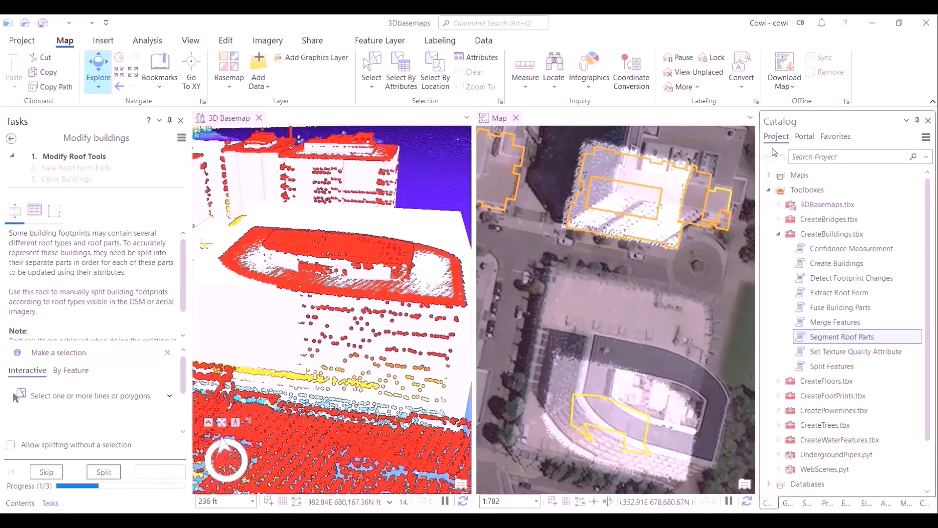
click(812, 141)
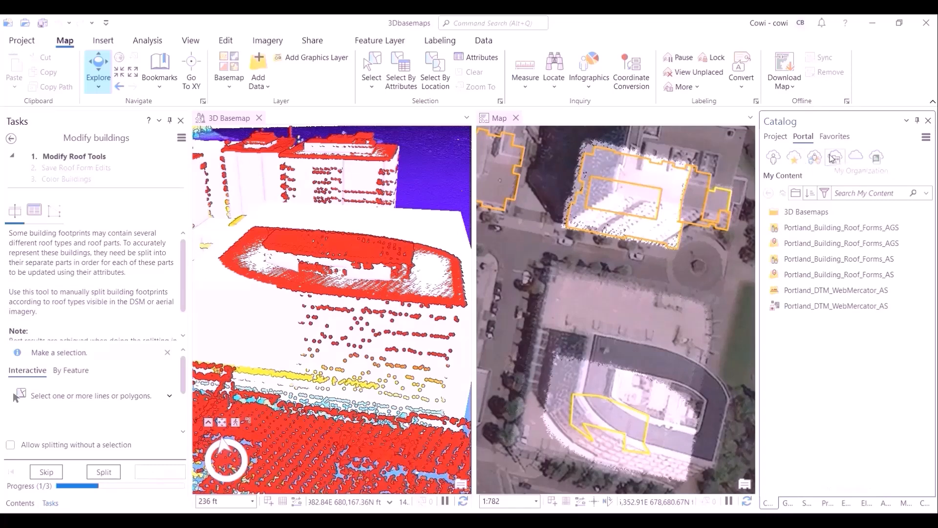
click(855, 157)
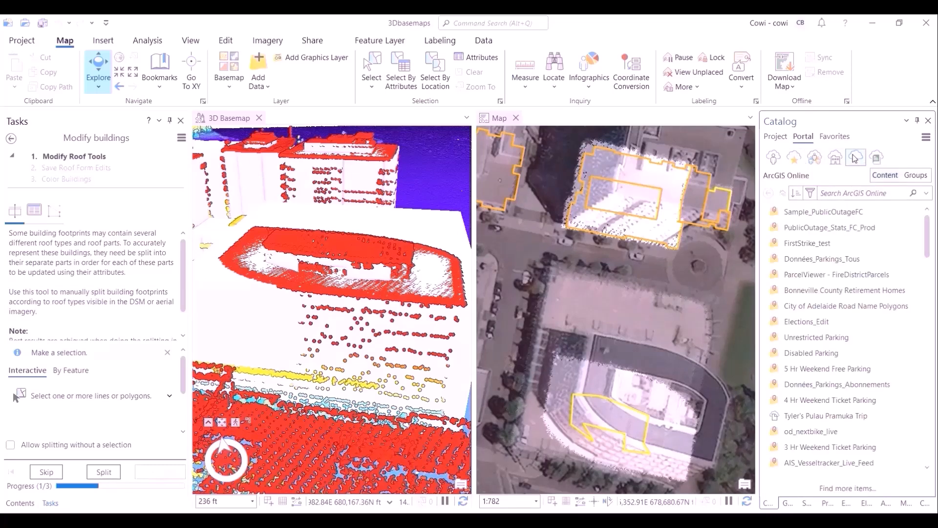
click(831, 193)
text(world imagery (wayback)
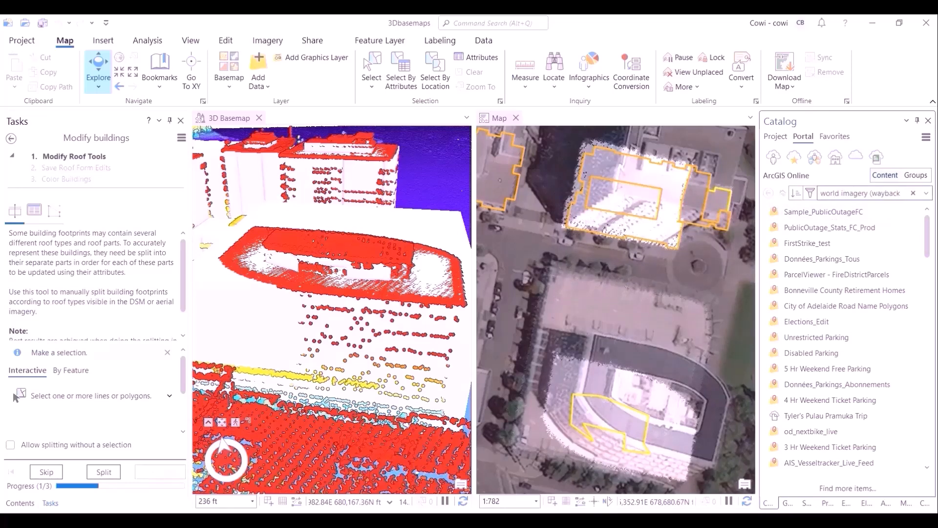
text( 2017-05-31))
key(Return)
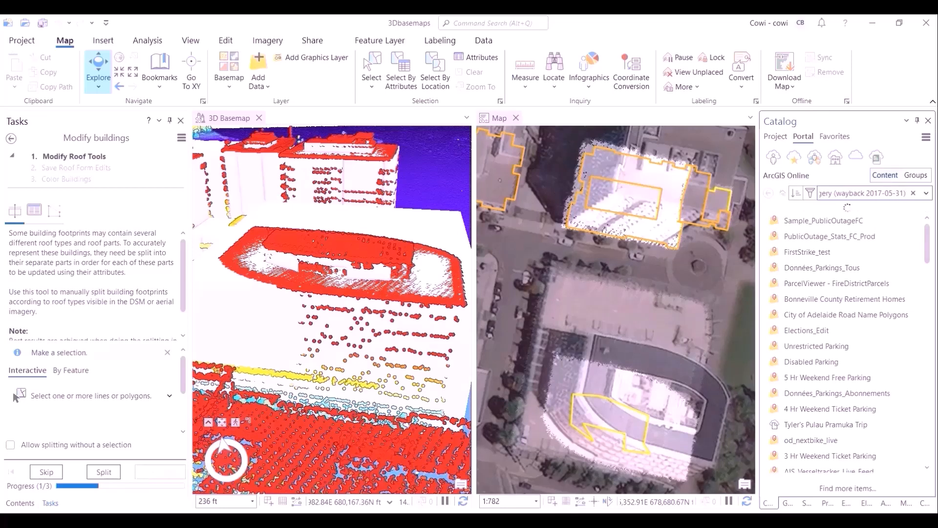
- Add the World Imagery (Wayback 2017-05-31) tile layer to the current map
mouse_move(883, 224)
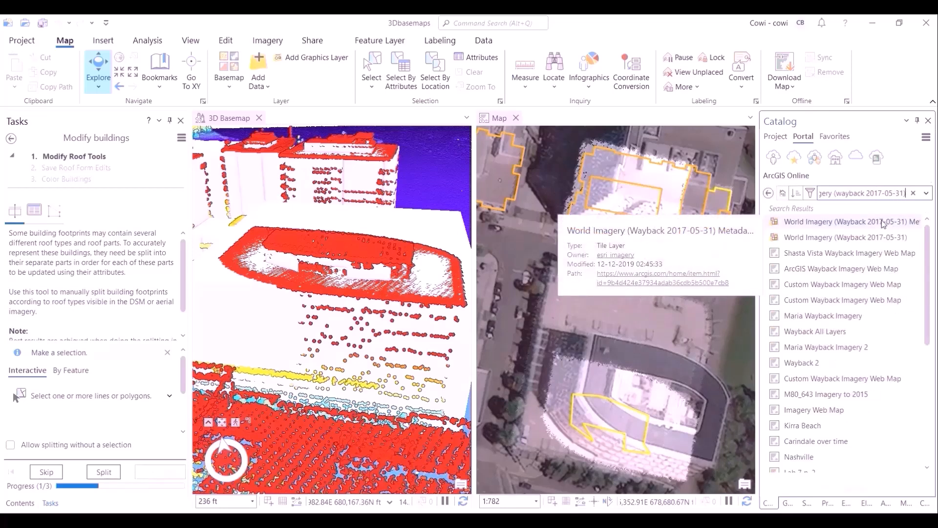
right_click(874, 240)
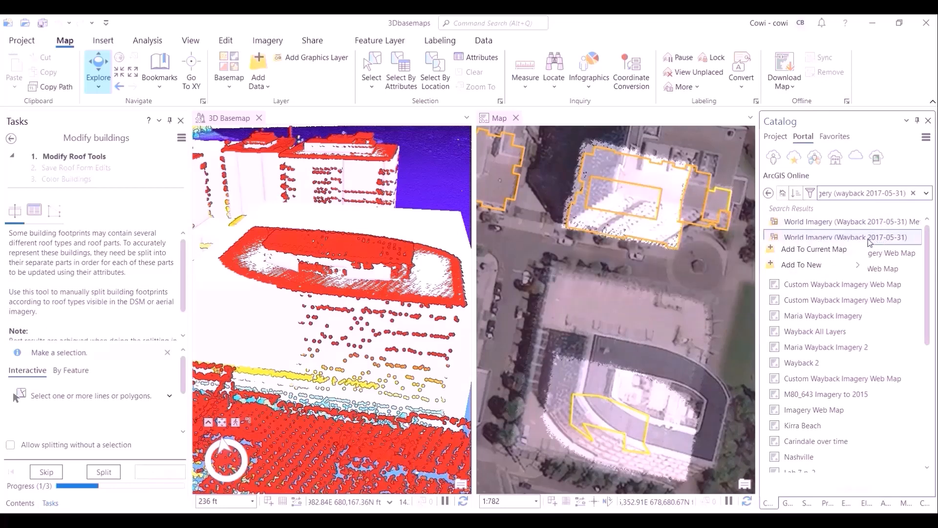
click(814, 248)
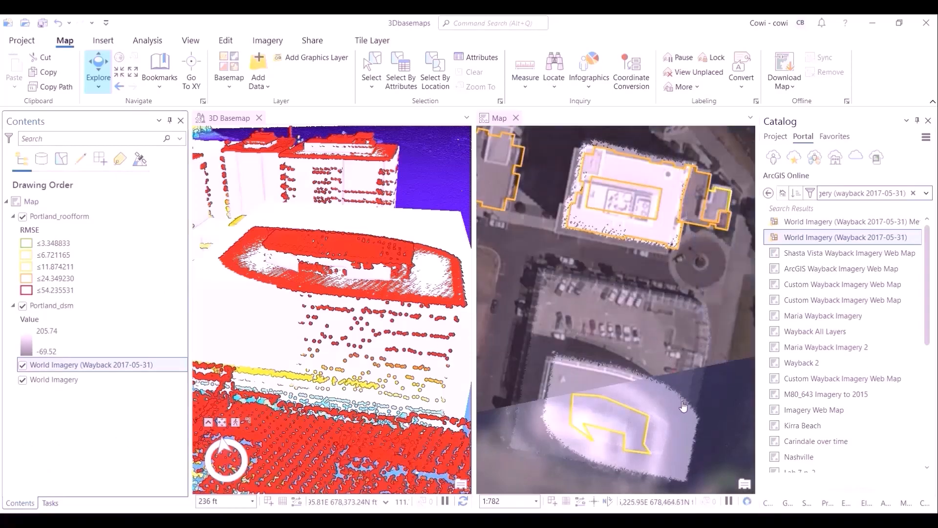
- Select the inner rectangular roof-part footprint on the rooftop of the building in the 2D map
scroll(664, 230, up, 2)
drag(628, 367, 690, 144)
scroll(604, 328, down, 4)
drag(604, 269, 601, 286)
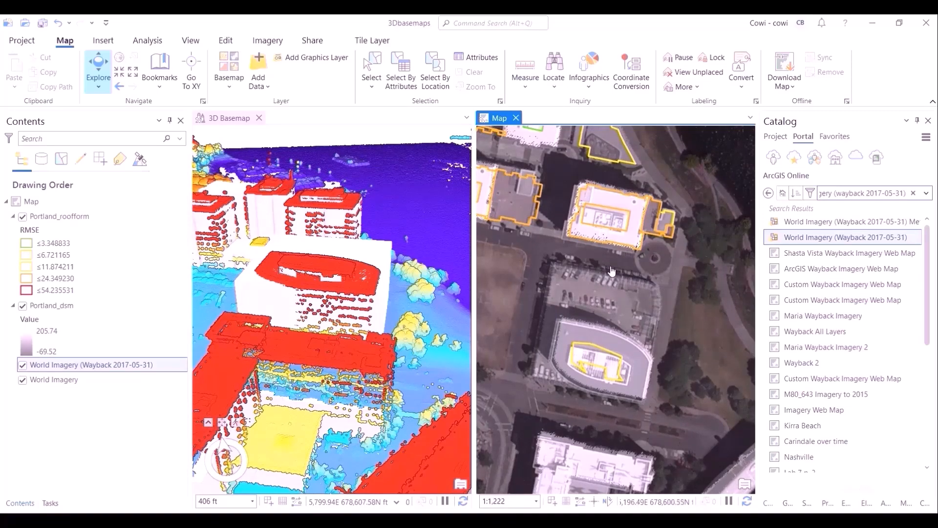
scroll(605, 284, up, 3)
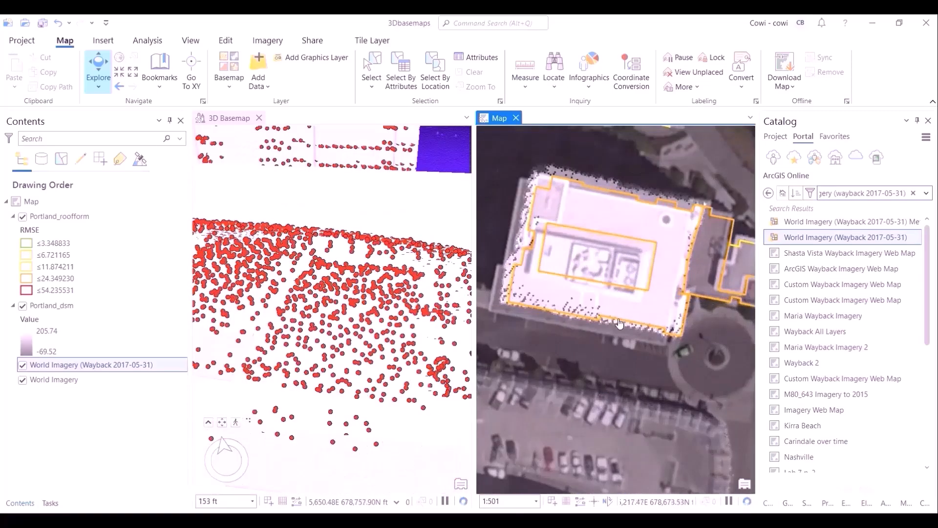
drag(621, 354, 608, 363)
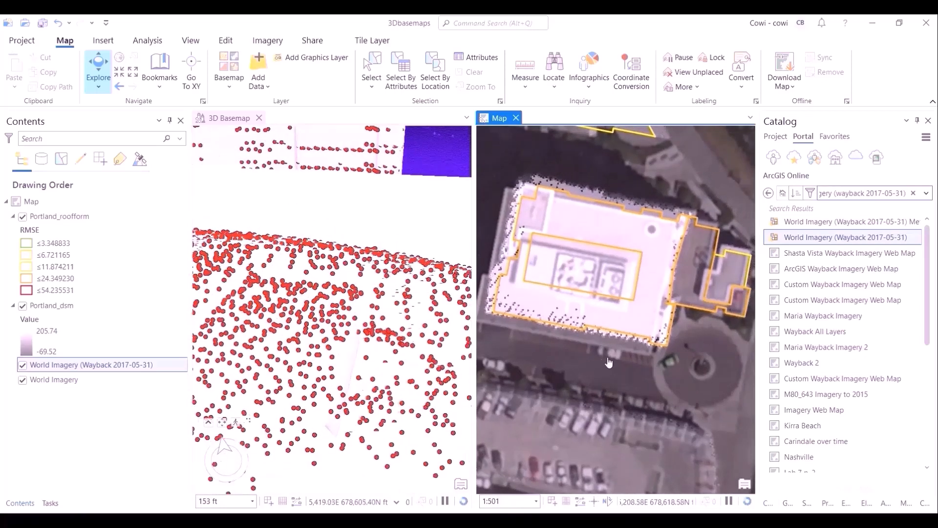
click(373, 69)
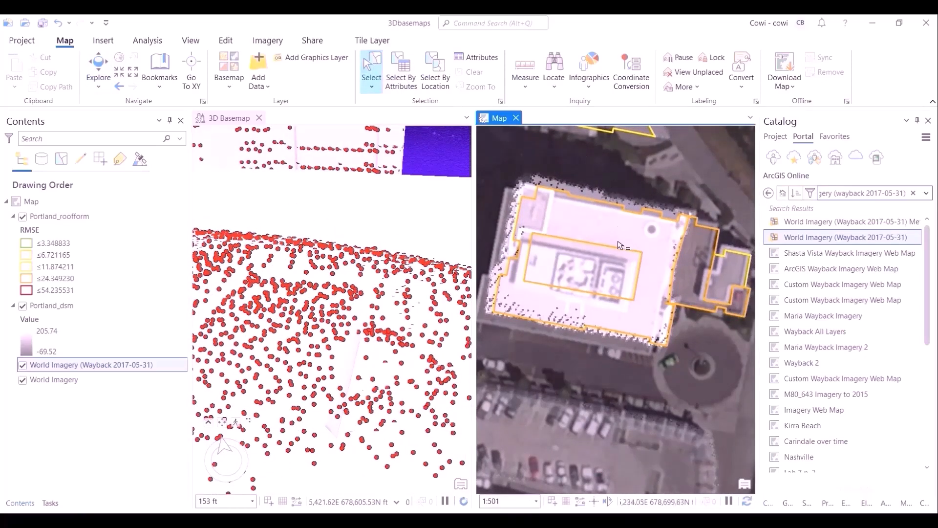
click(620, 251)
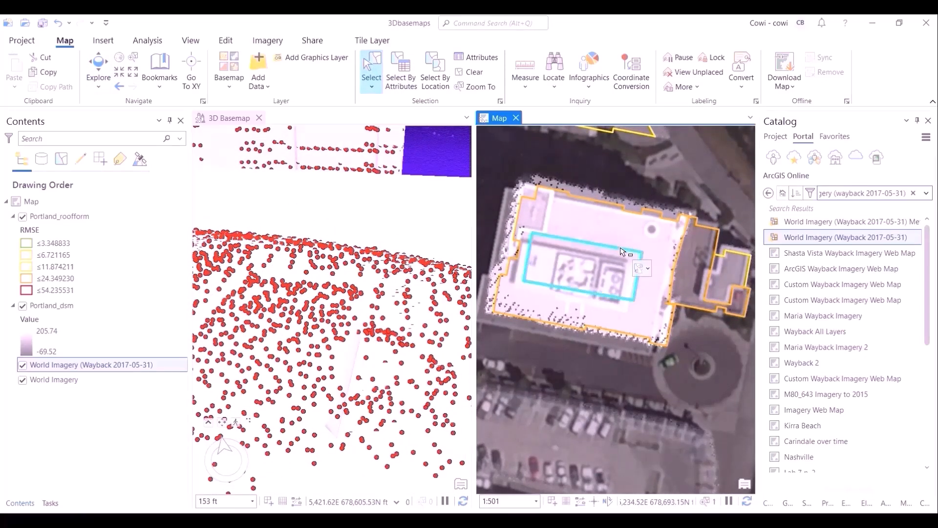
- Skip the split step of the task to reach the footprint adjustment tool for the selected roof part
click(50, 503)
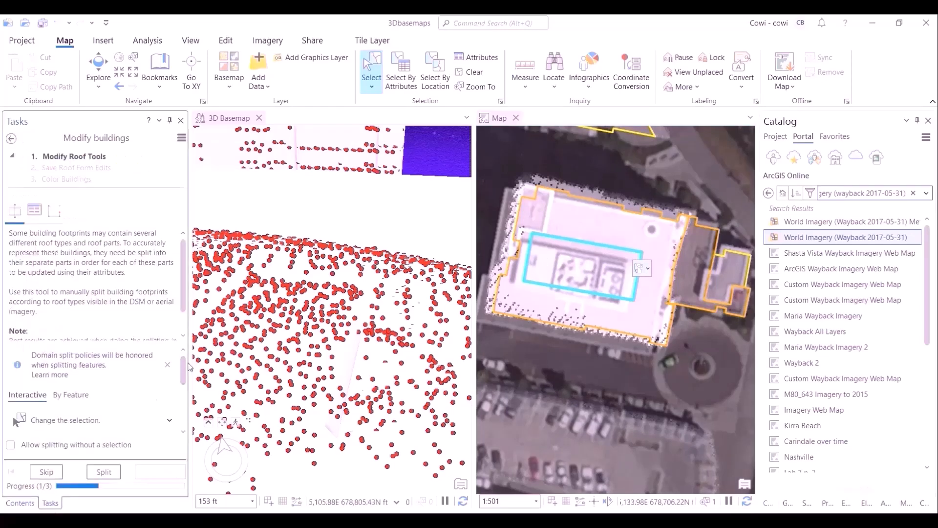
click(49, 472)
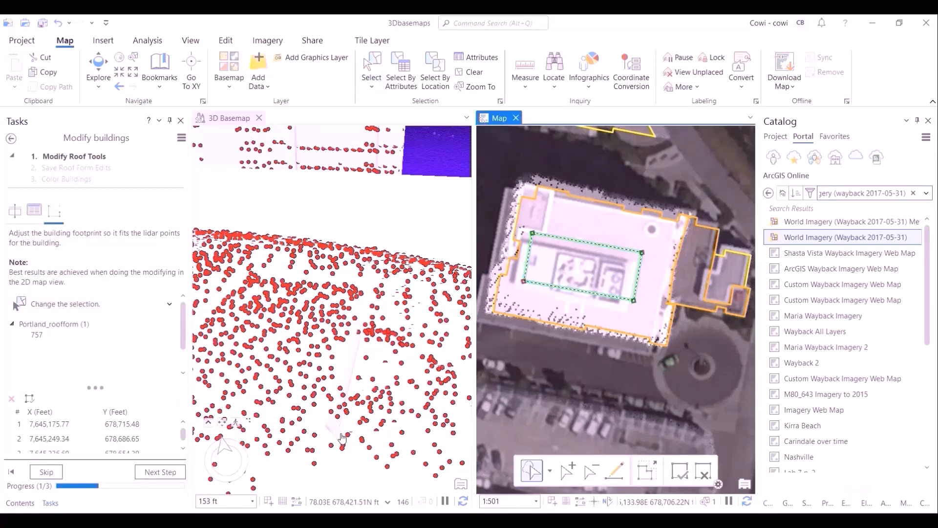
click(19, 503)
click(51, 503)
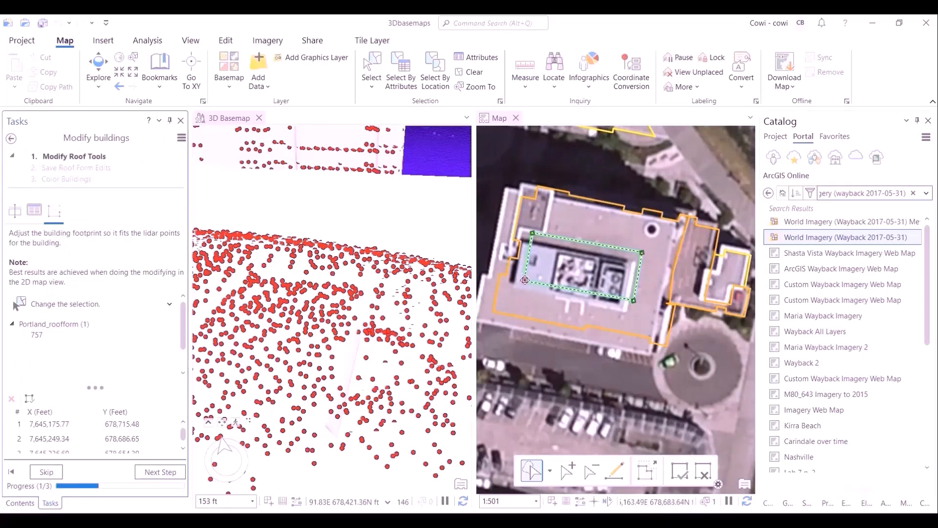
- Move the four corner vertices of the inner roof-part footprint to fit the lidar points and complete the modification
drag(525, 280, 513, 288)
drag(634, 300, 625, 312)
drag(642, 253, 636, 261)
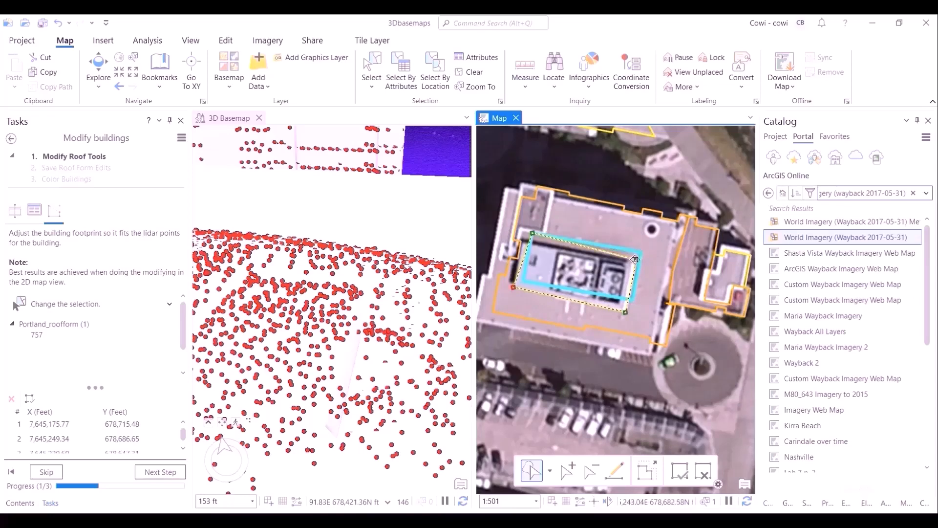
drag(532, 233, 522, 241)
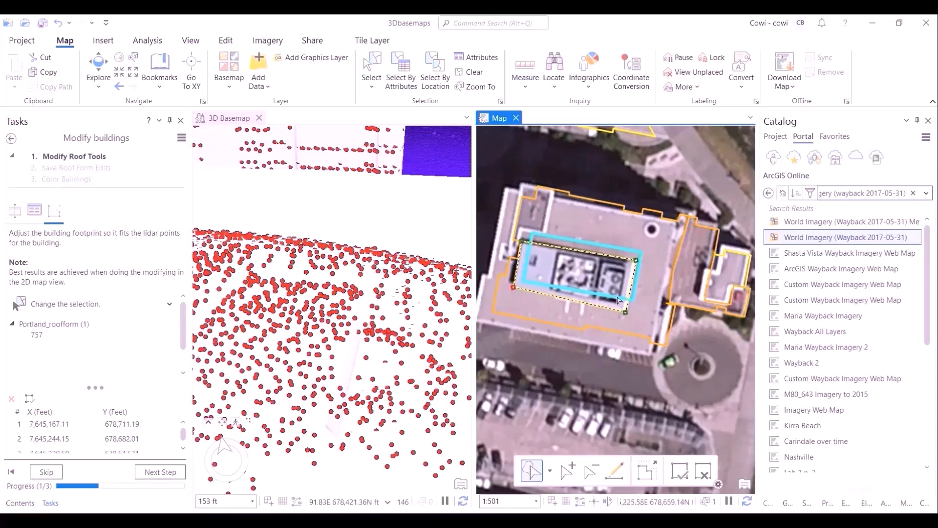
drag(625, 311, 624, 310)
drag(184, 341, 184, 324)
click(77, 302)
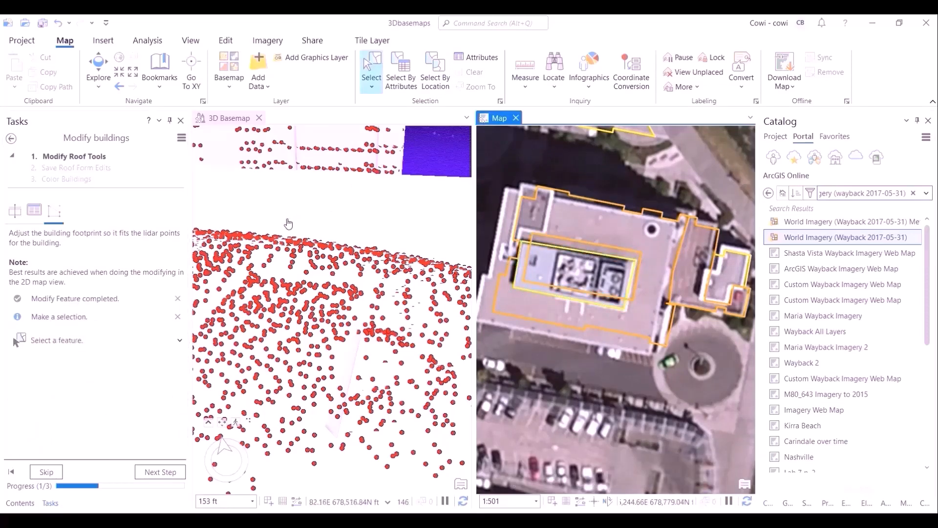
- Select the surrounding building footprint and edit its vertices where it meets the inner roof part
click(88, 341)
click(606, 250)
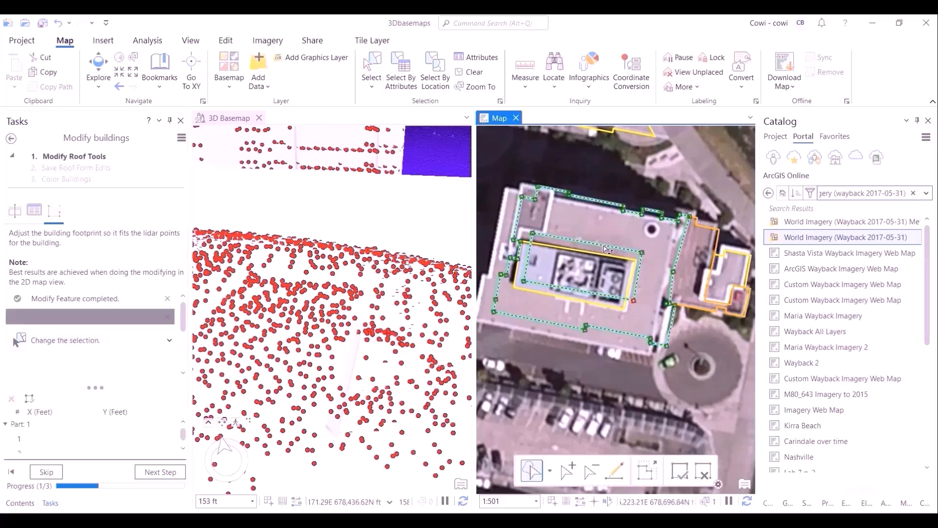
right_click(642, 252)
click(684, 300)
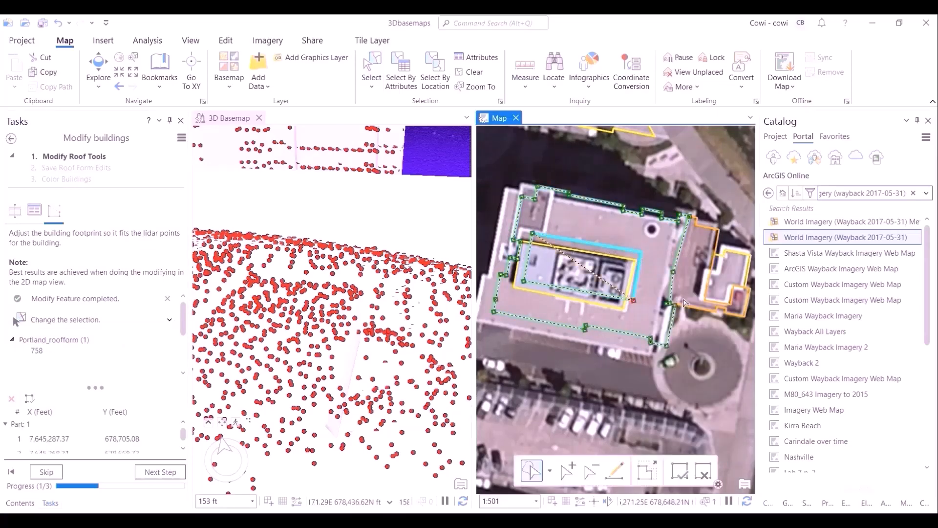
right_click(634, 299)
click(645, 303)
right_click(526, 280)
click(556, 287)
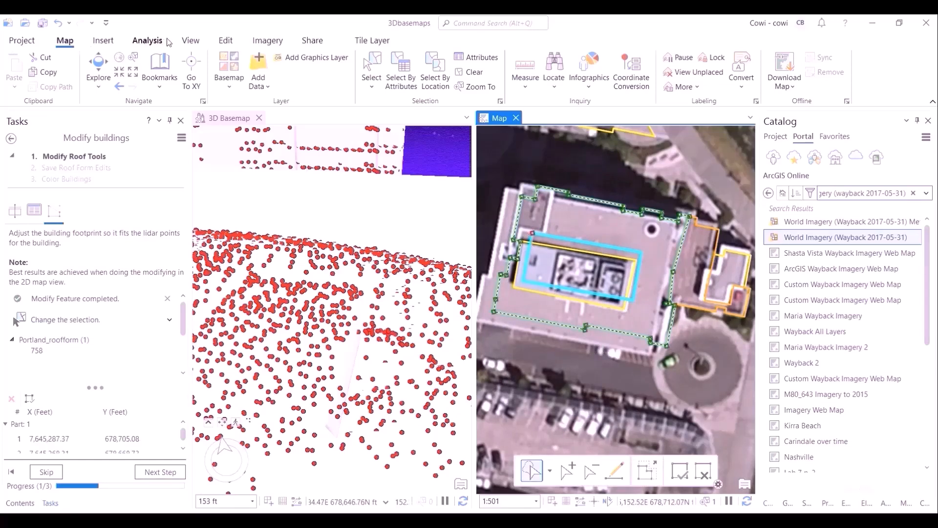
- Save all edits and clear the selection
click(221, 41)
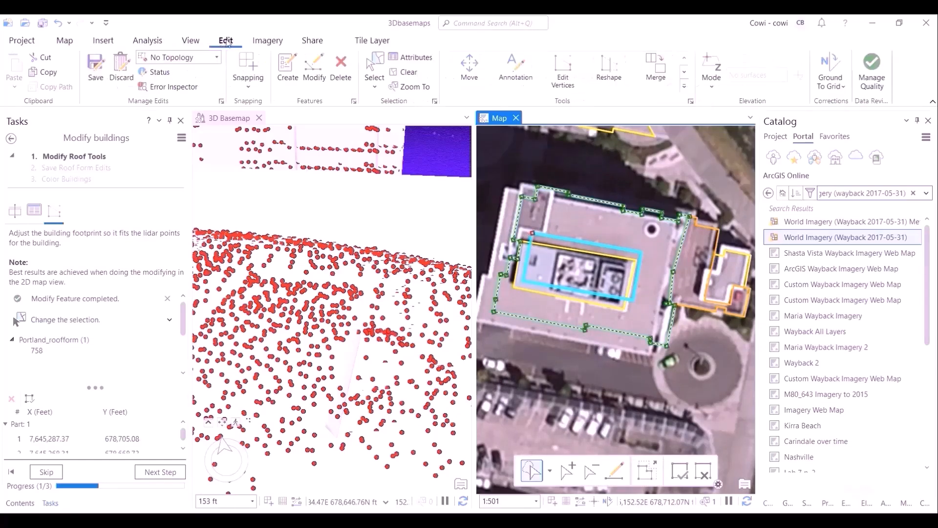
click(96, 69)
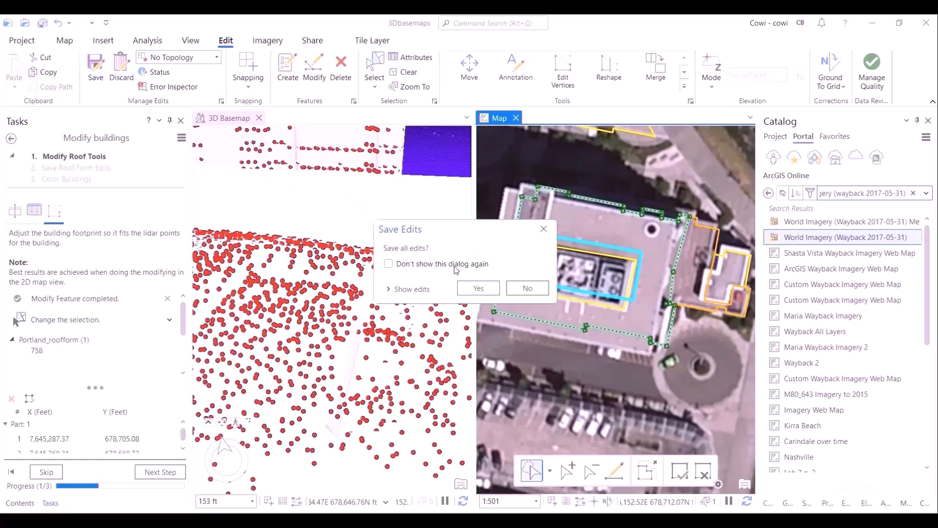
click(470, 289)
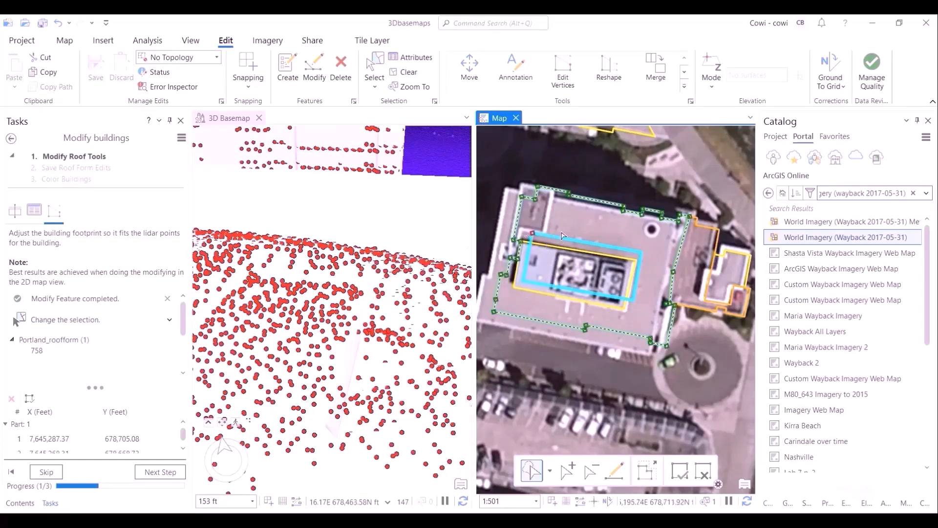
click(64, 40)
click(472, 72)
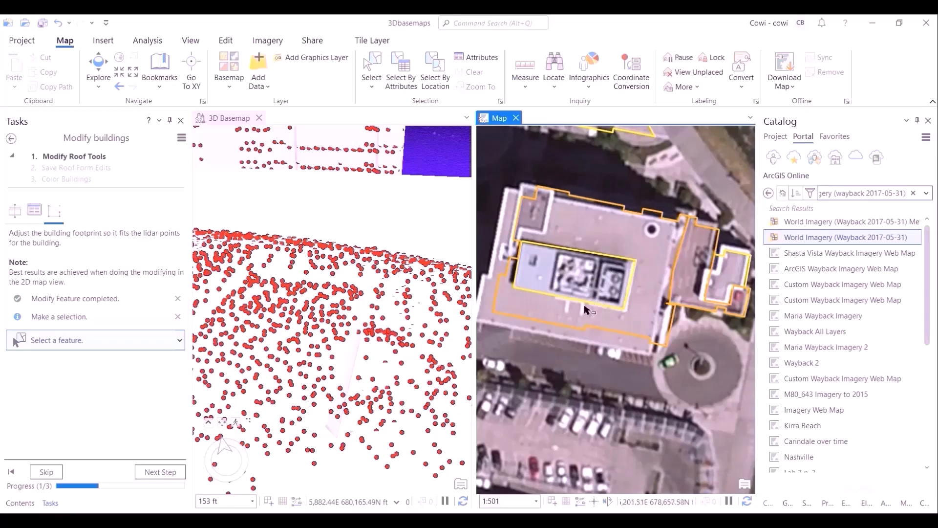
- Move on to the Save Roof Form Edits step, confirm saving all edits, and save the project
click(46, 471)
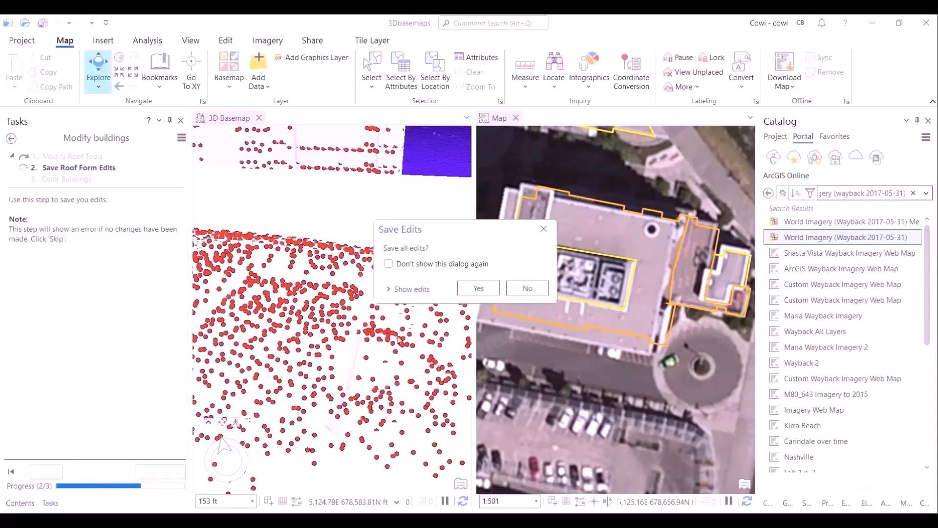
click(478, 288)
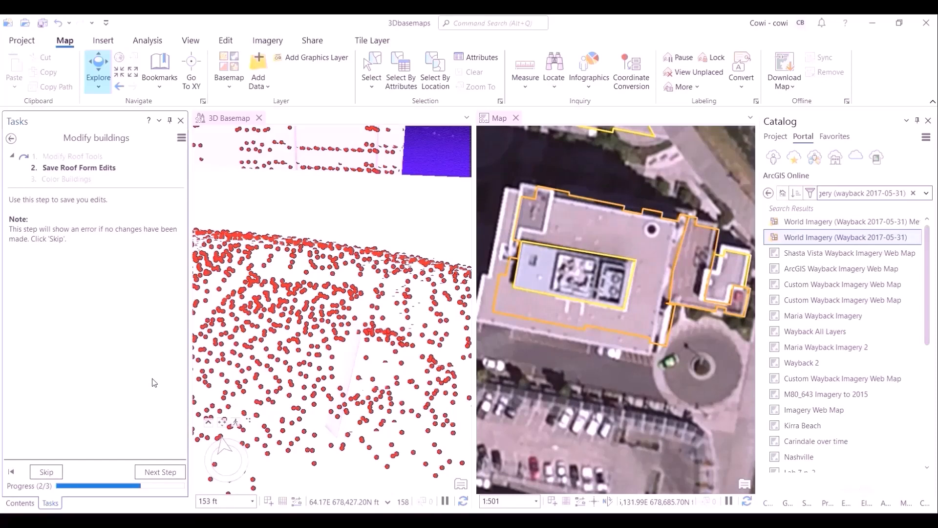
click(43, 23)
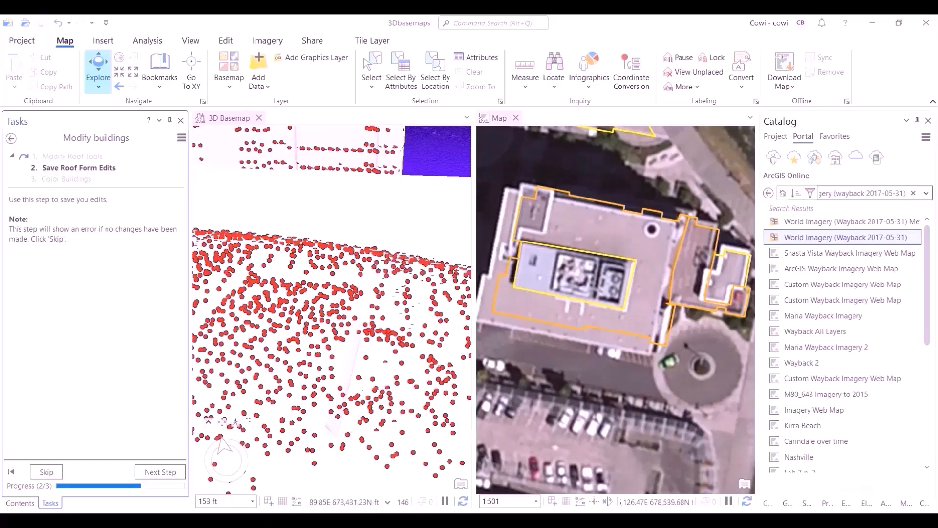